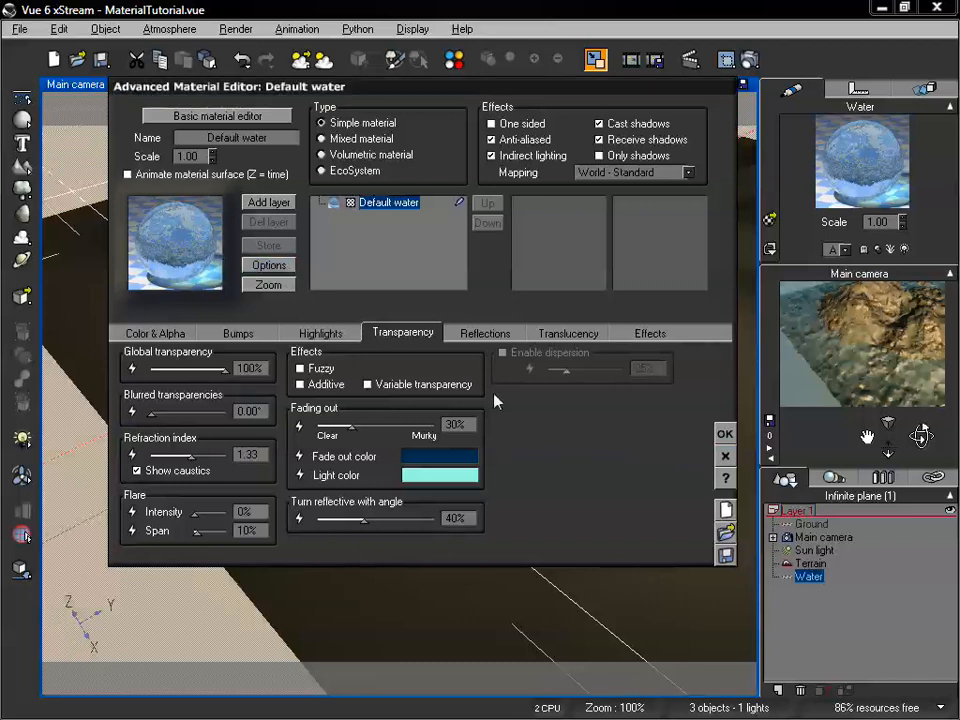
Step: Replace the water's material with the Default material from the Rocks collection
{"action": "double_click", "coordinate": [196, 243]}
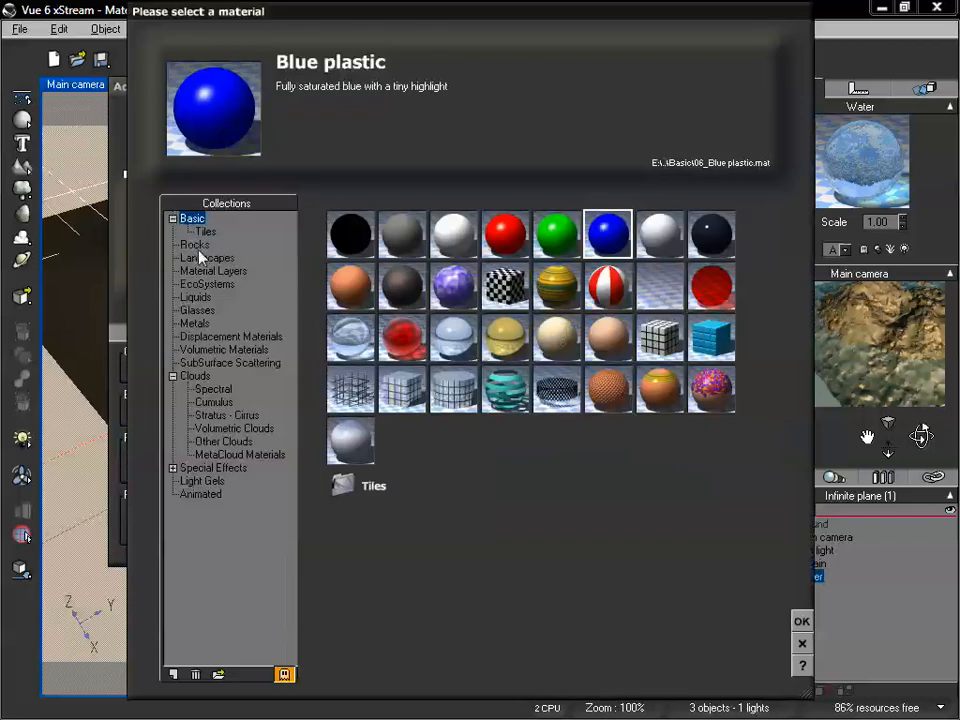
{"action": "left_click", "coordinate": [195, 245]}
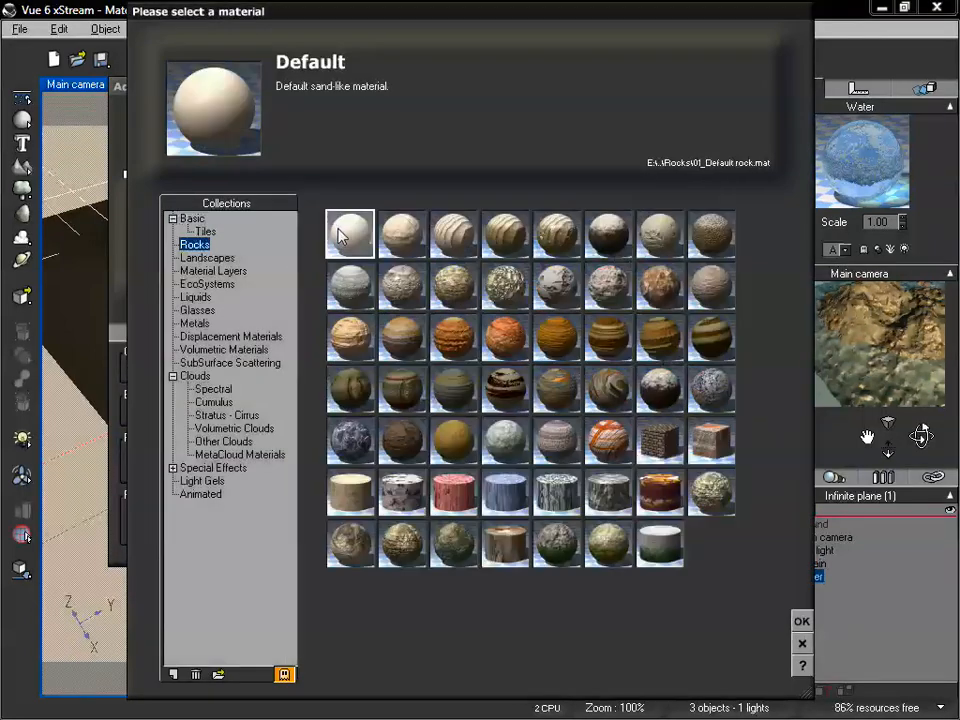
{"action": "left_click", "coordinate": [801, 624]}
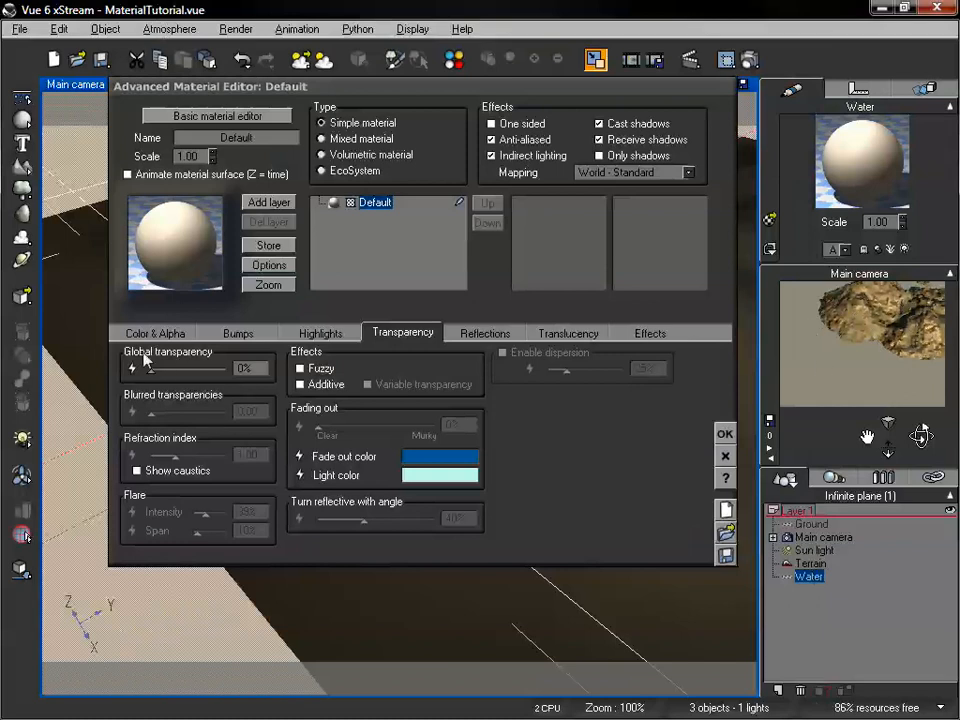
Step: Try global transparency values of 68%, 100%, 76% and 41% on the Default material
{"action": "left_click_drag", "start_coordinate": [163, 370], "coordinate": [201, 370]}
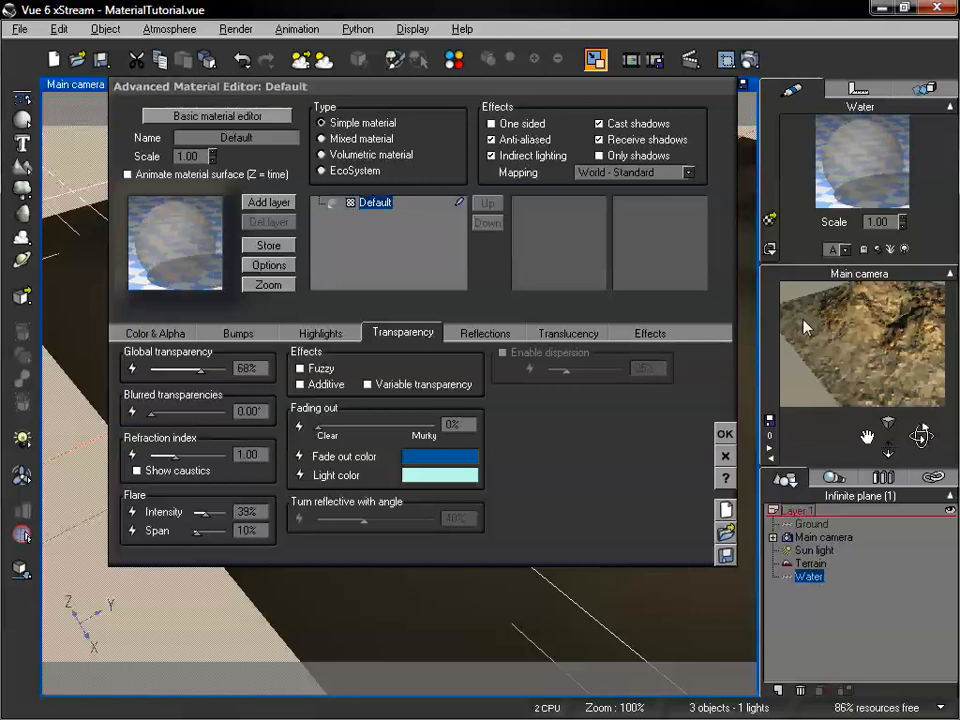
{"action": "left_click_drag", "start_coordinate": [201, 370], "coordinate": [217, 367]}
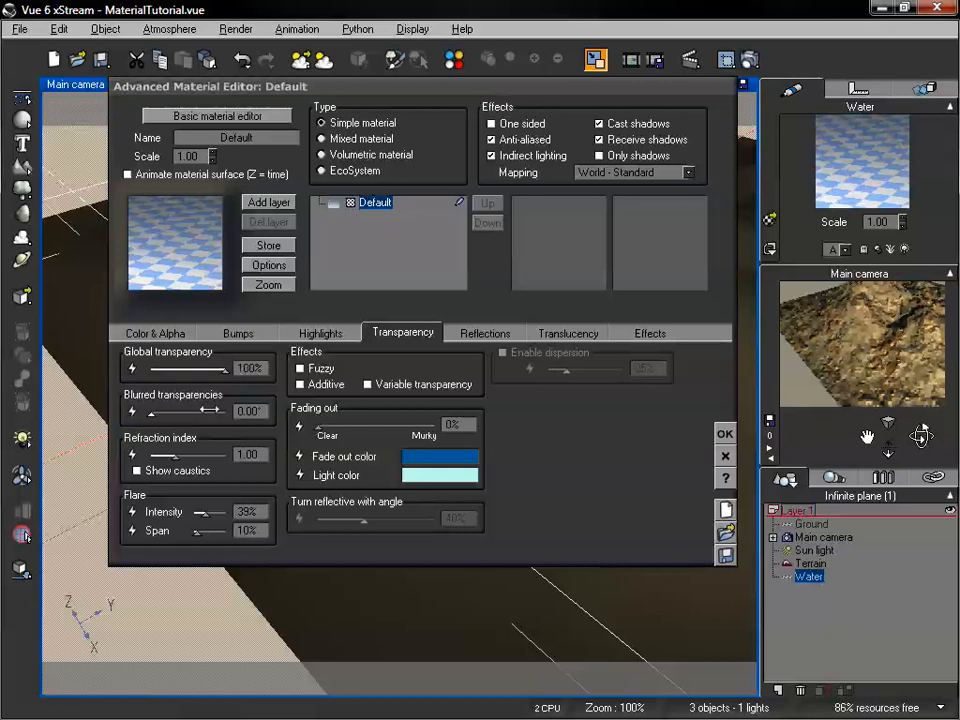
{"action": "left_click_drag", "start_coordinate": [220, 369], "coordinate": [205, 369]}
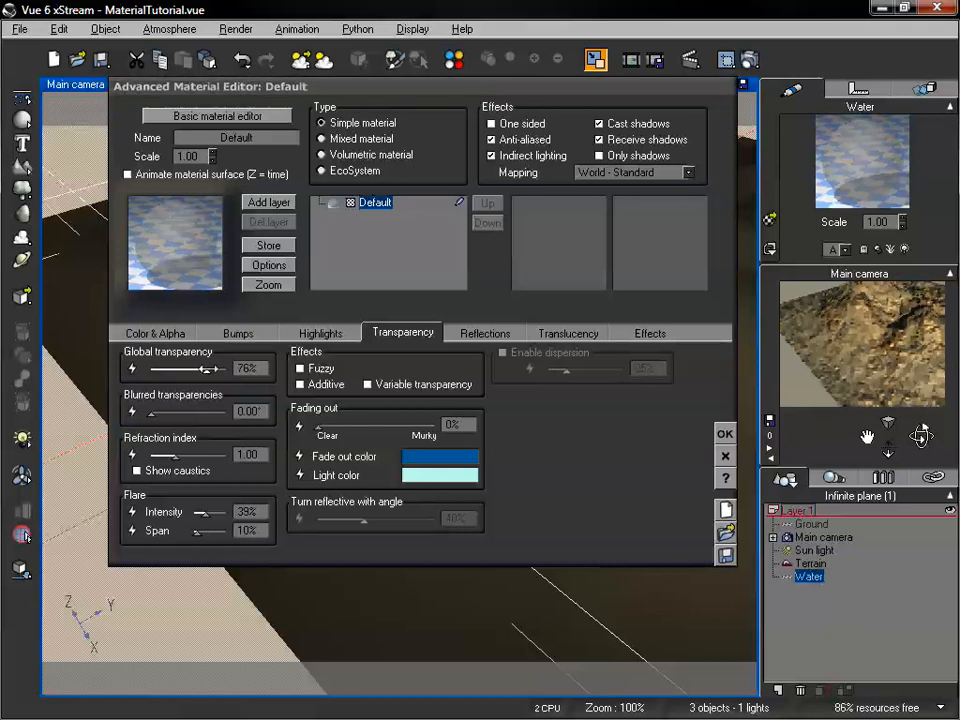
{"action": "left_click_drag", "start_coordinate": [205, 369], "coordinate": [181, 369]}
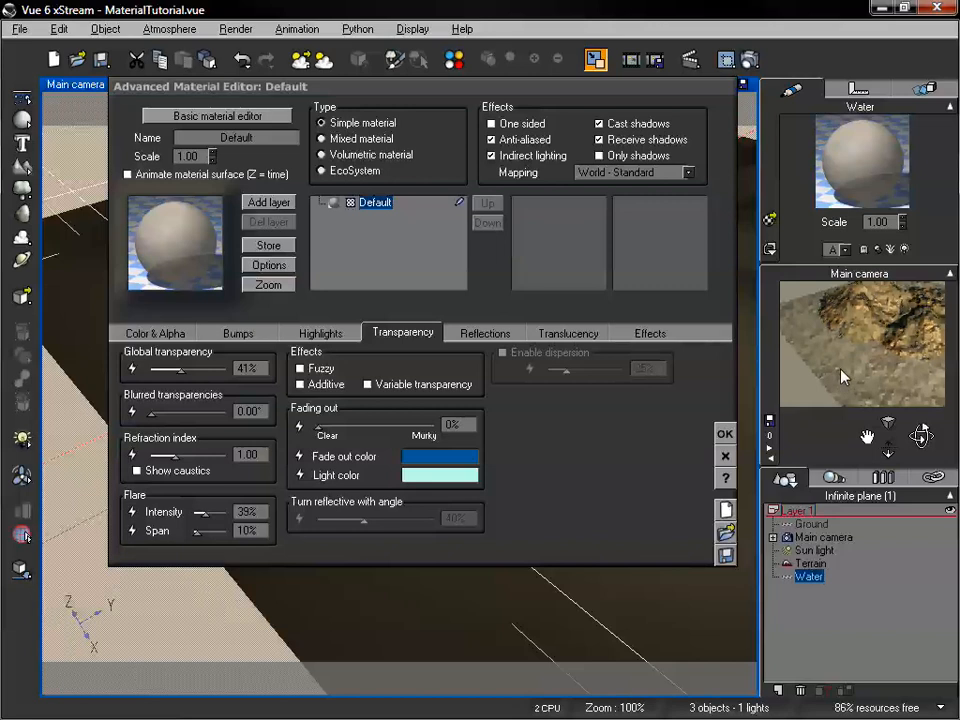
Step: Load the Bright blue color map from the Solid Colors collection as the material's procedural color
{"action": "left_click", "coordinate": [148, 332]}
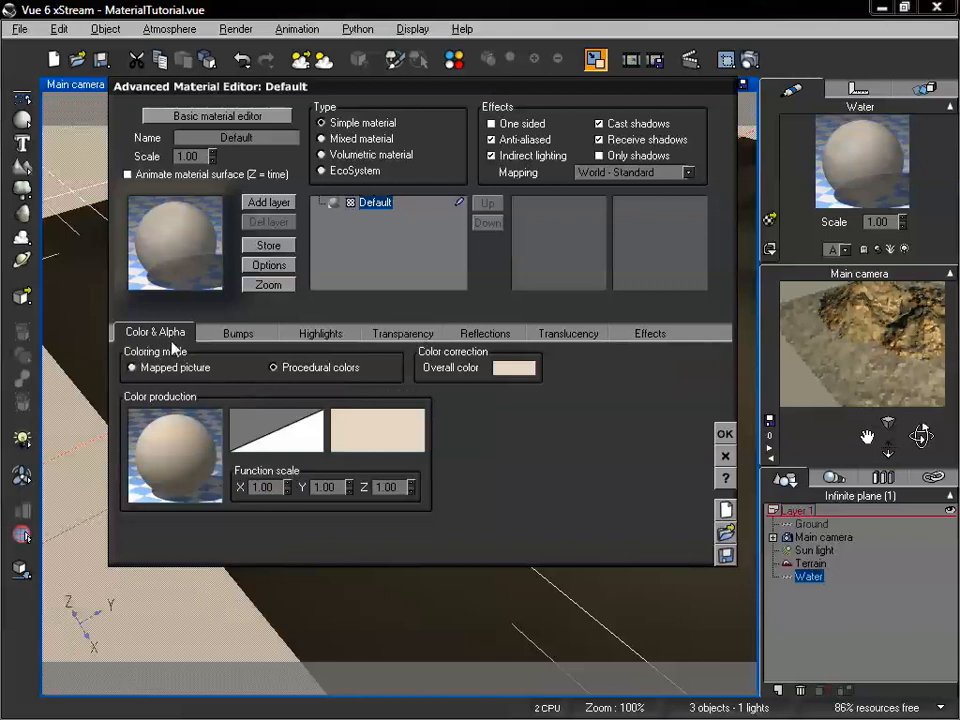
{"action": "right_click", "coordinate": [394, 432]}
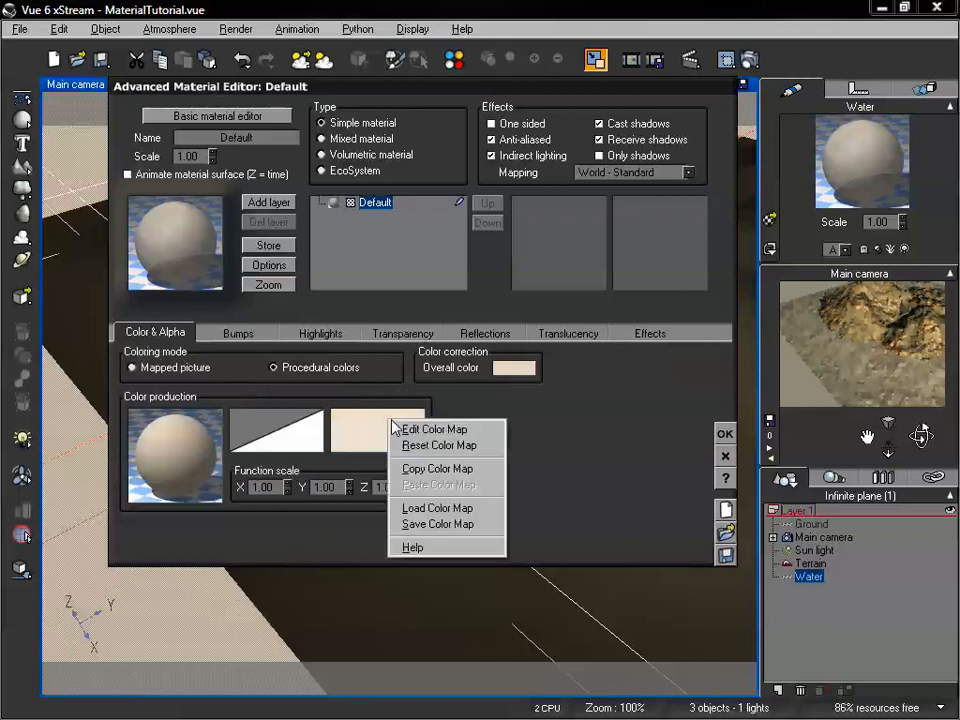
{"action": "left_click", "coordinate": [437, 508]}
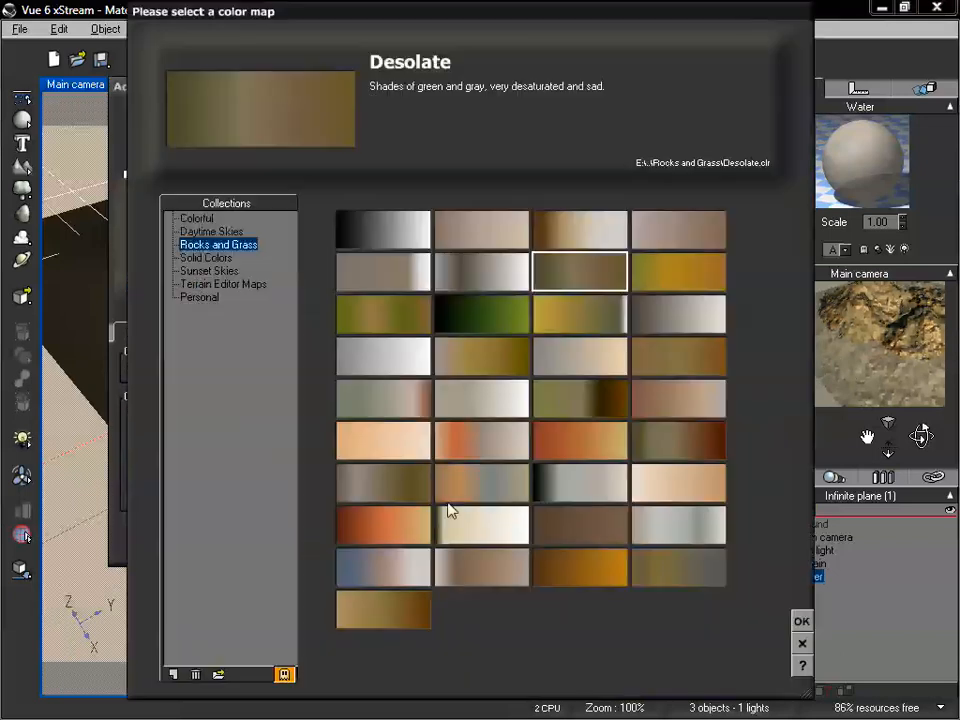
{"action": "left_click", "coordinate": [203, 259]}
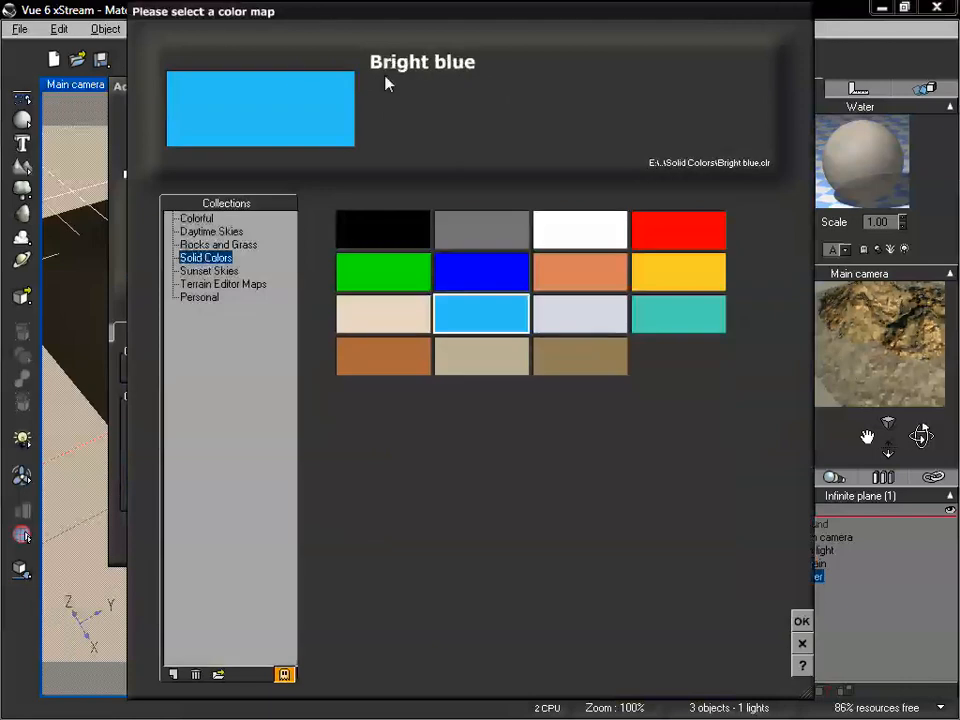
{"action": "left_click", "coordinate": [802, 621]}
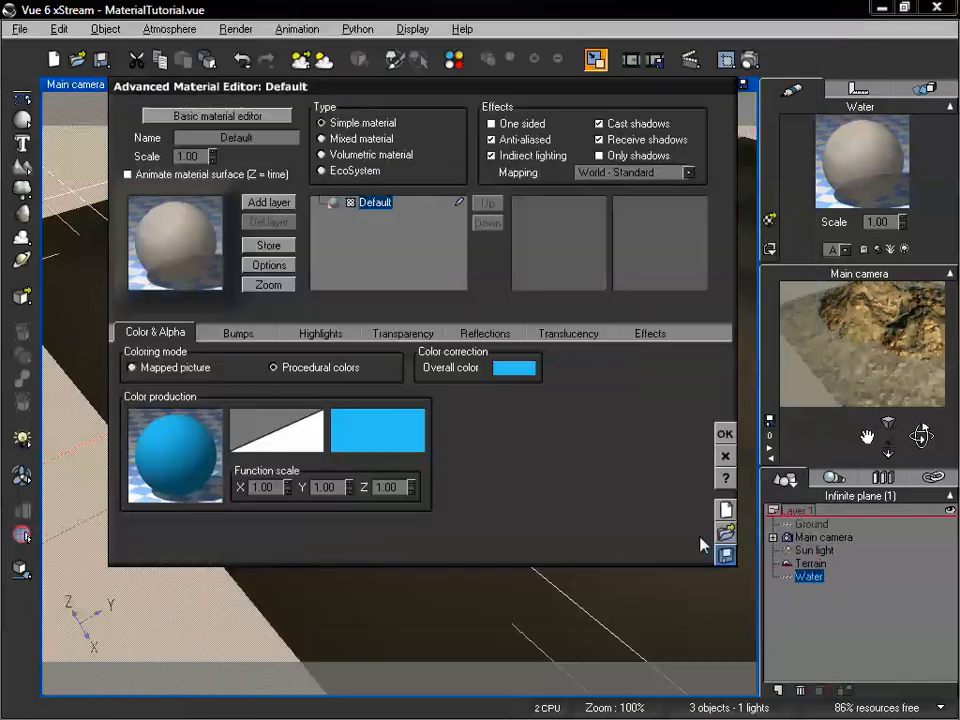
Step: Set the blue material's global transparency to 67%
{"action": "left_click", "coordinate": [402, 336]}
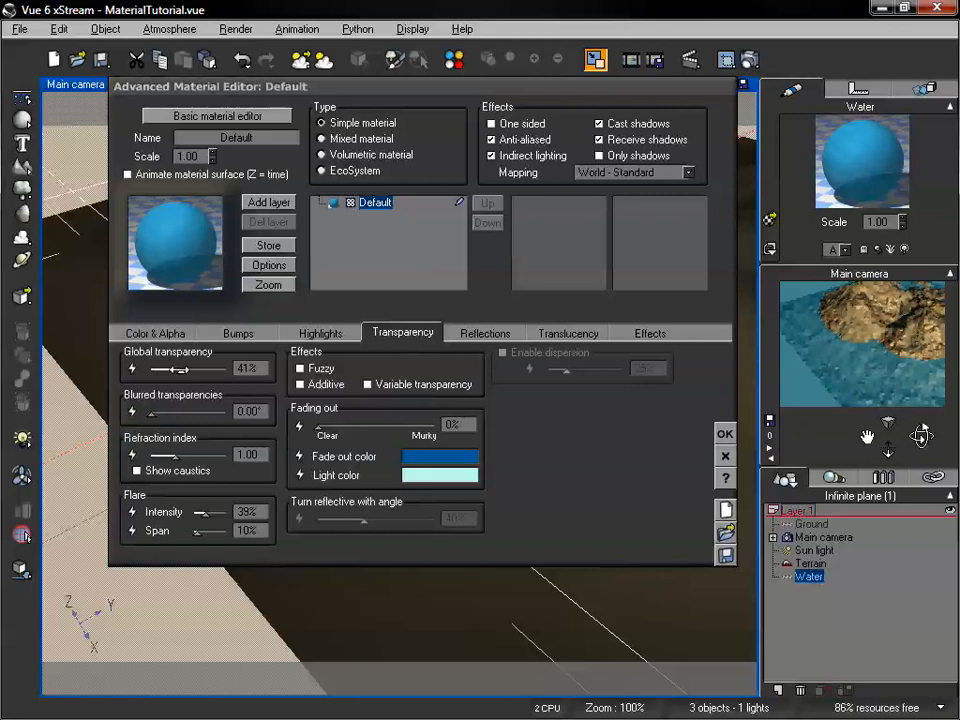
{"action": "left_click_drag", "start_coordinate": [178, 369], "coordinate": [203, 369]}
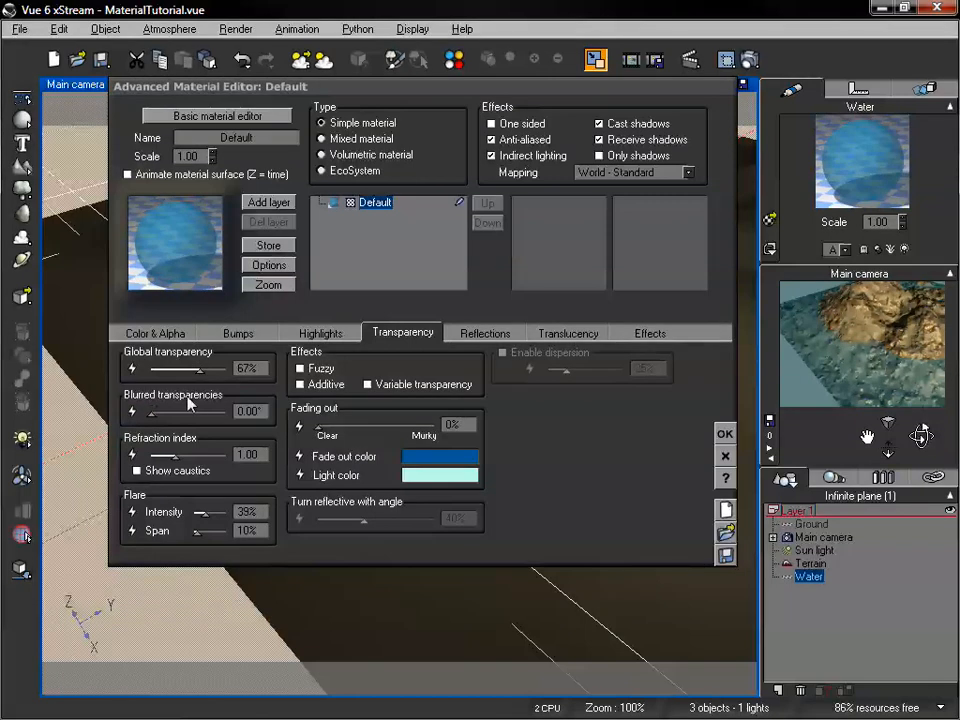
Step: Try blurred transparencies of 1.71°, 2.00° and 1.05°, and return the blur to 0.00°
{"action": "left_click_drag", "start_coordinate": [180, 411], "coordinate": [243, 411]}
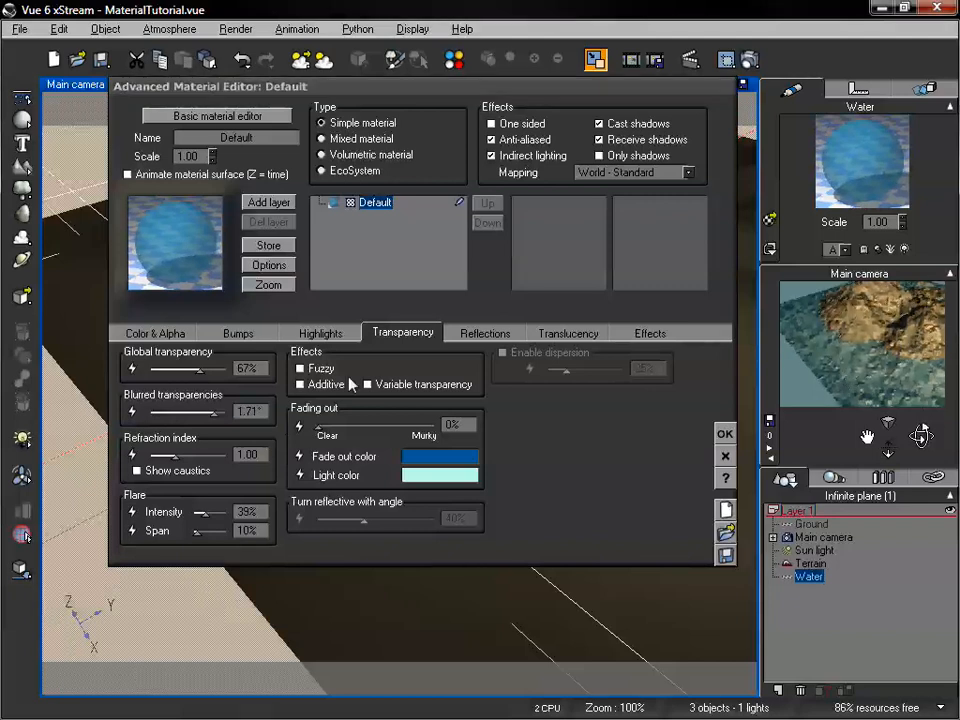
{"action": "left_click_drag", "start_coordinate": [215, 412], "coordinate": [238, 414]}
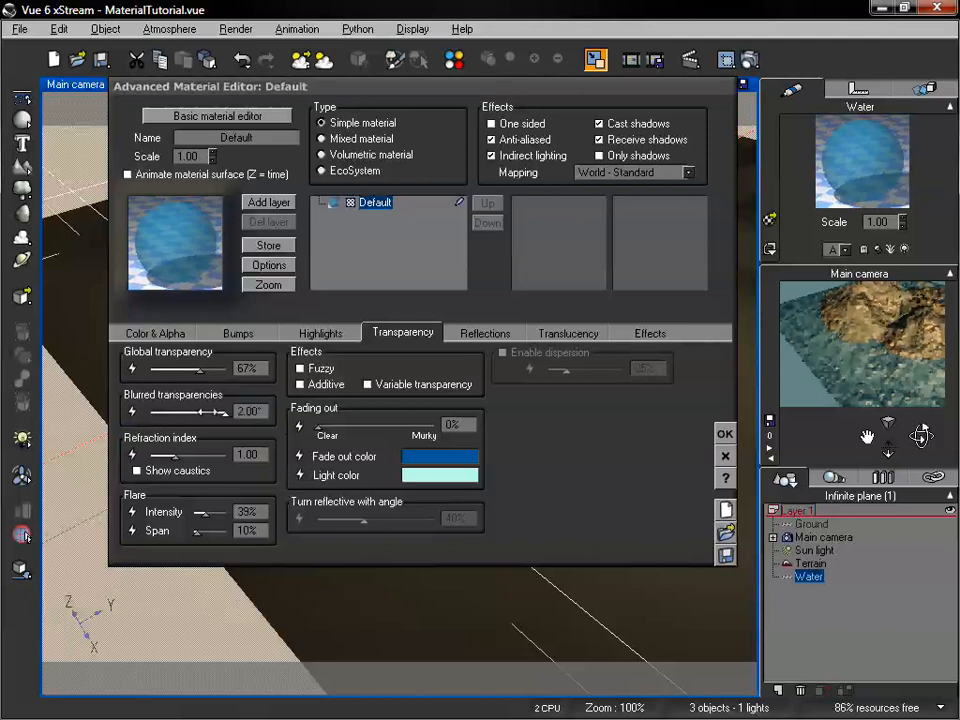
{"action": "left_click_drag", "start_coordinate": [238, 412], "coordinate": [188, 411]}
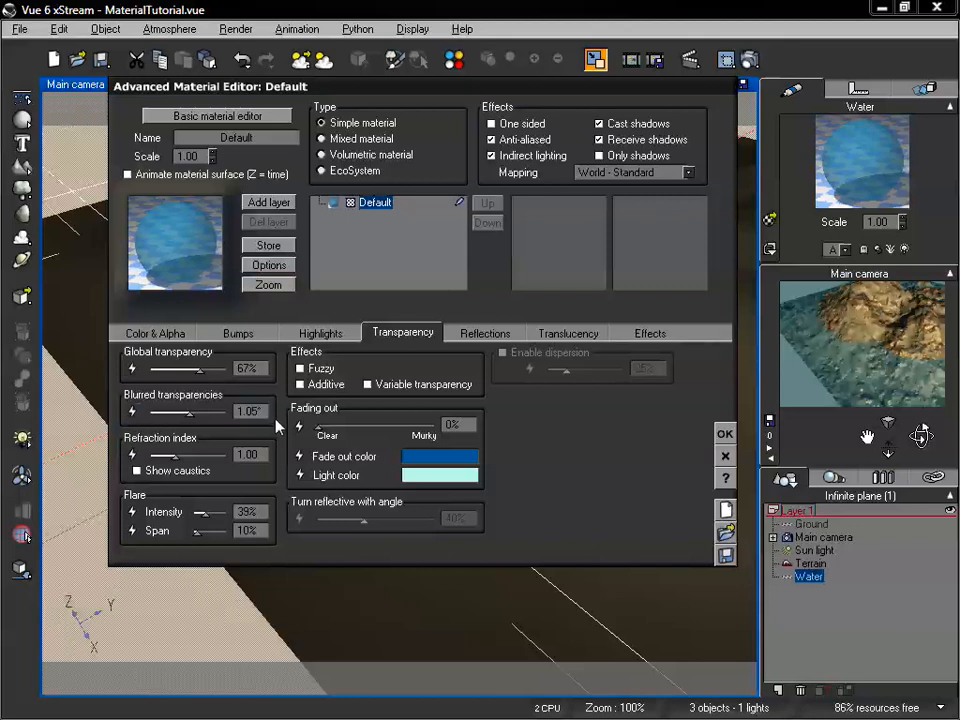
{"action": "left_click_drag", "start_coordinate": [190, 411], "coordinate": [155, 411]}
{"action": "left_click_drag", "start_coordinate": [152, 412], "coordinate": [207, 420]}
{"action": "left_click_drag", "start_coordinate": [205, 412], "coordinate": [152, 410]}
Step: Set the material's refraction index to 1.333
{"action": "double_click", "coordinate": [254, 454]}
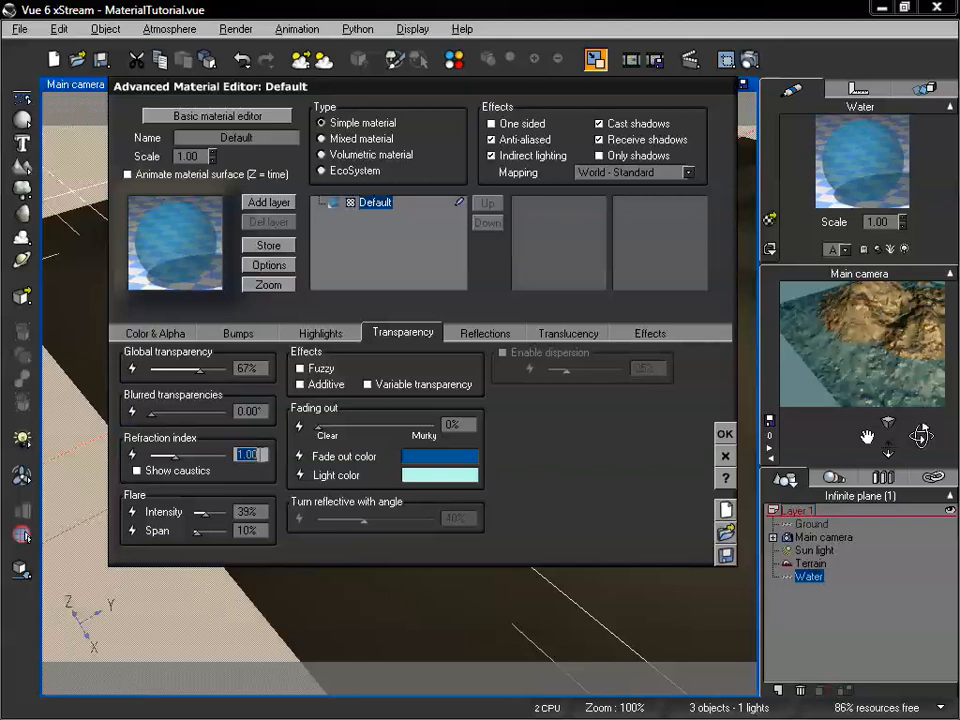
{"action": "left_click_drag", "start_coordinate": [262, 455], "coordinate": [221, 455]}
{"action": "left_click", "coordinate": [261, 457]}
{"action": "type", "text": "1.333"}
{"action": "key", "text": "Return"}
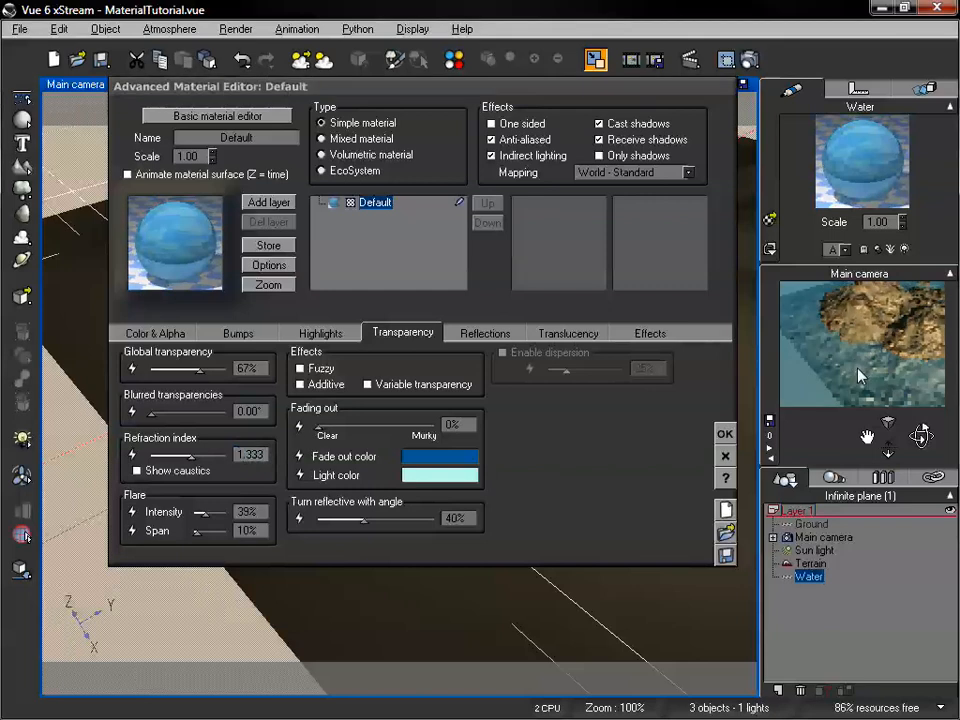
Step: Try a refraction index of 1.5 and set it back to 1.333
{"action": "left_click", "coordinate": [262, 455]}
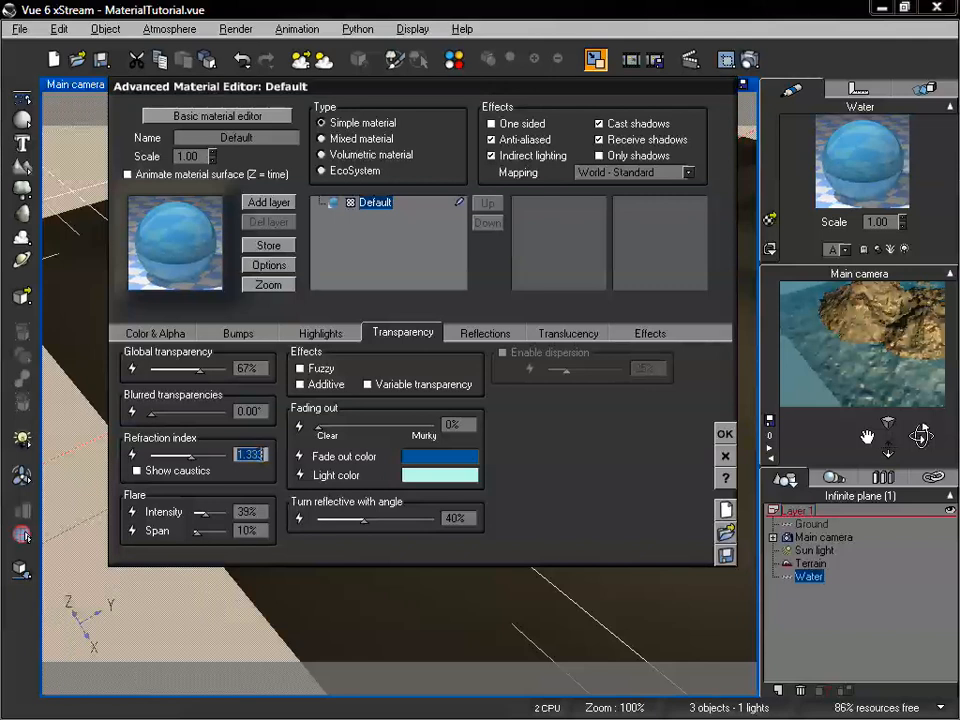
{"action": "type", "text": "1.5"}
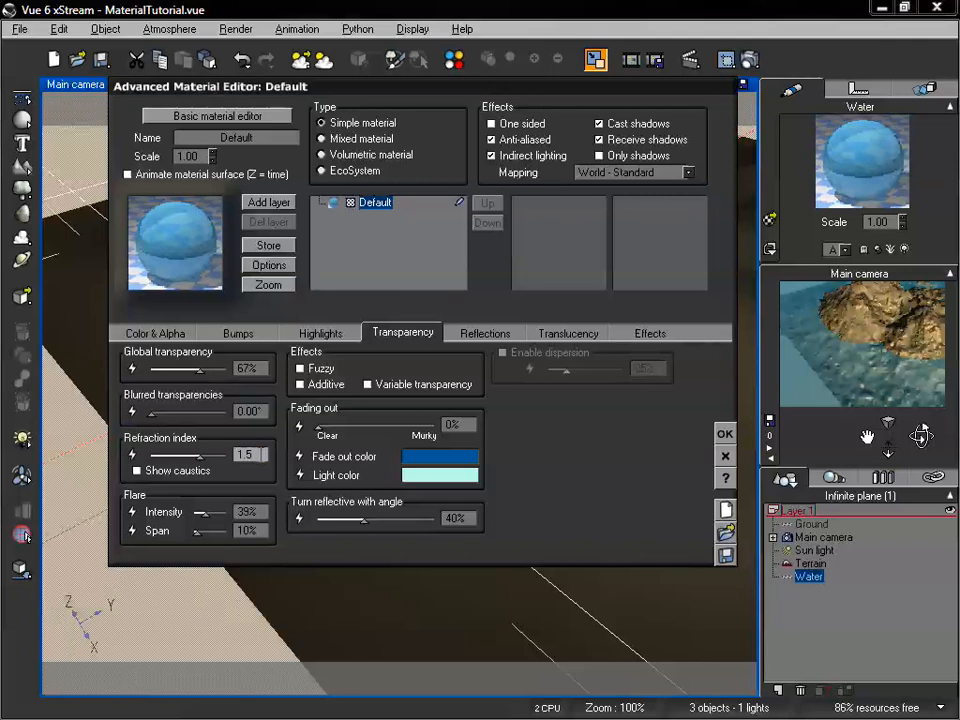
{"action": "left_click", "coordinate": [848, 369]}
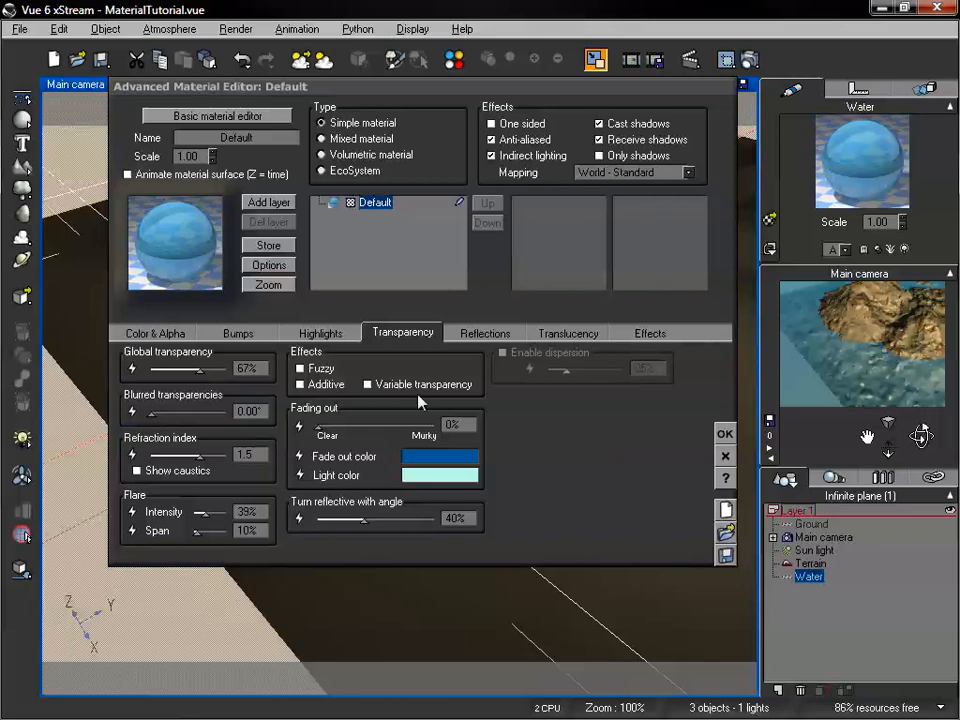
{"action": "double_click", "coordinate": [250, 454]}
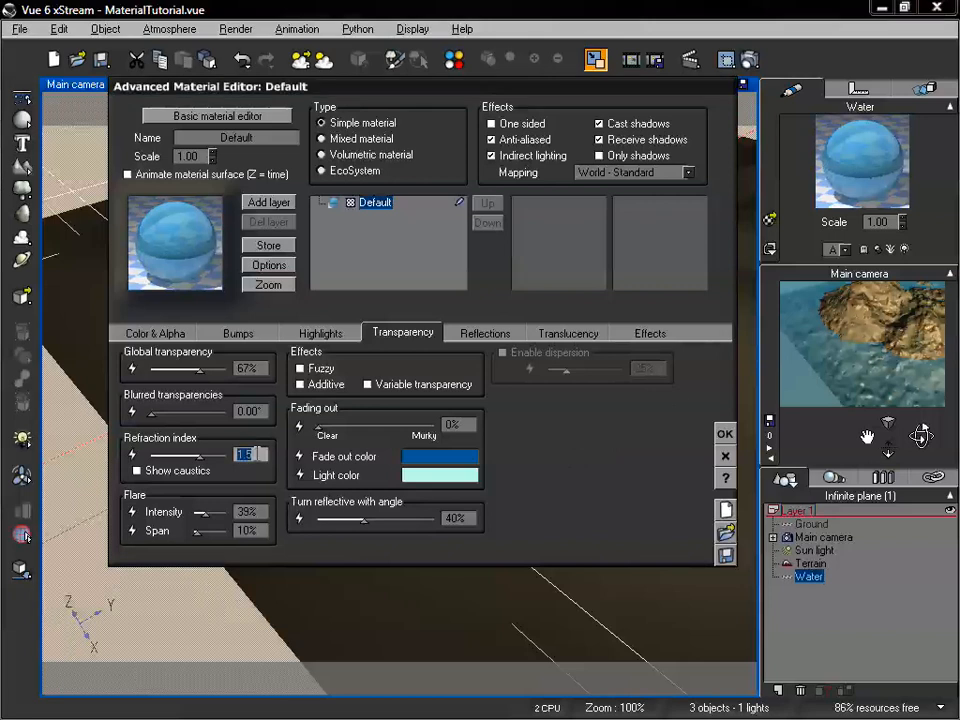
{"action": "type", "text": "1.333"}
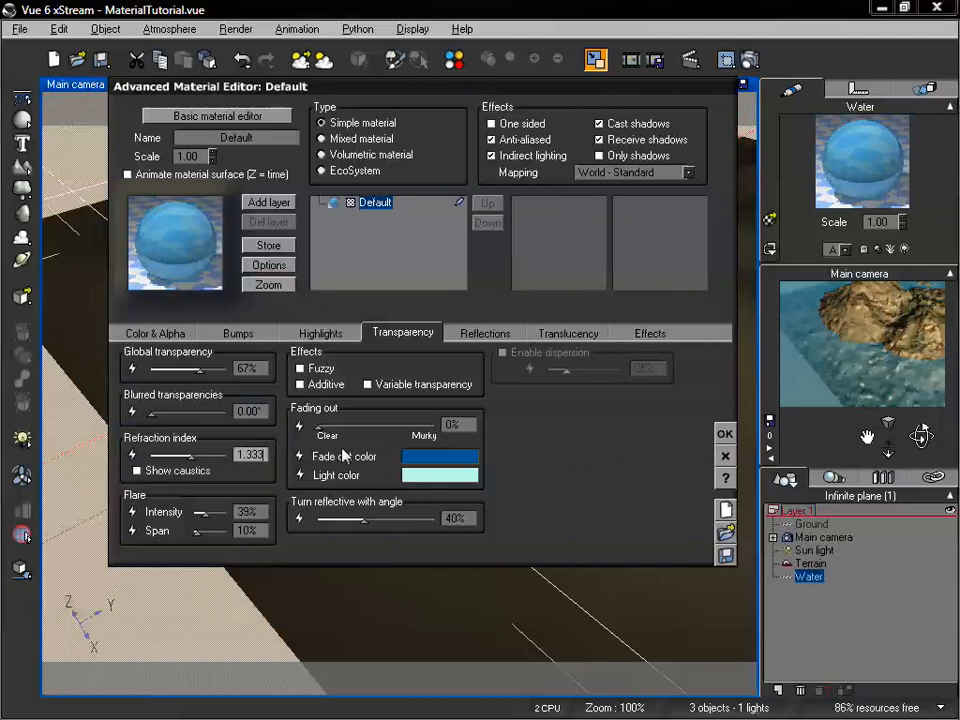
{"action": "left_click", "coordinate": [541, 381]}
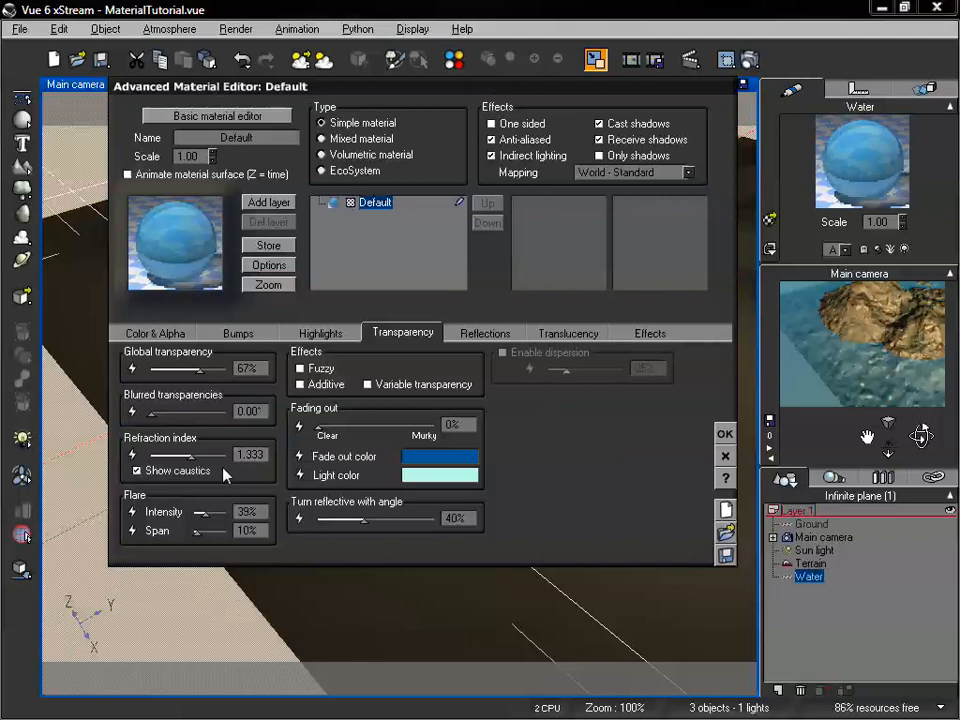
Step: Enable Show caustics for the material, switching it off and on again to compare the preview
{"action": "left_click", "coordinate": [137, 470]}
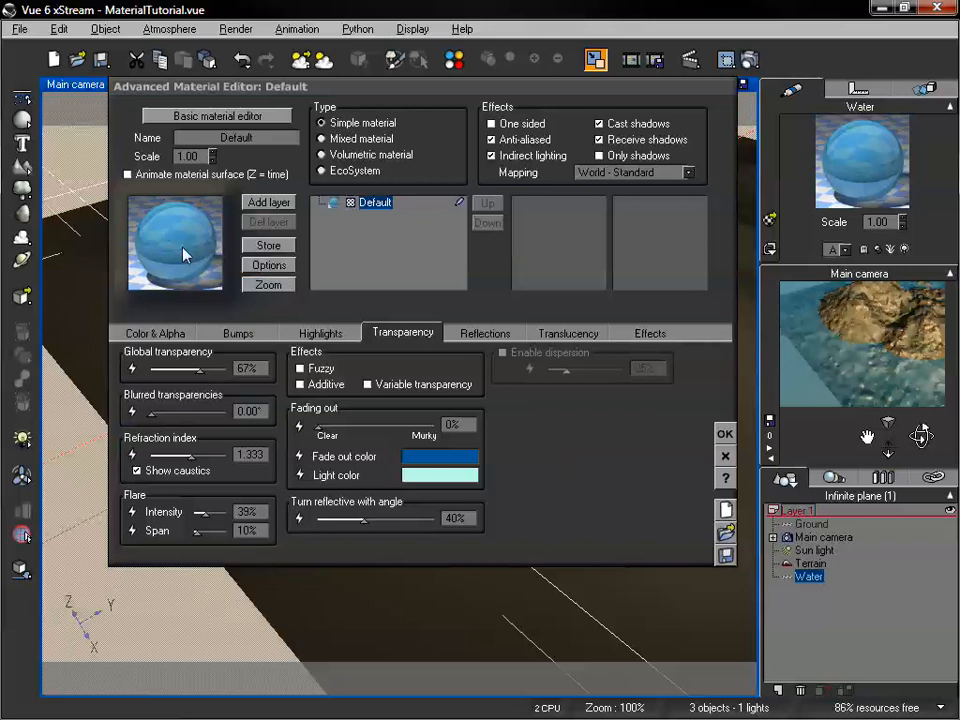
{"action": "left_click", "coordinate": [137, 470]}
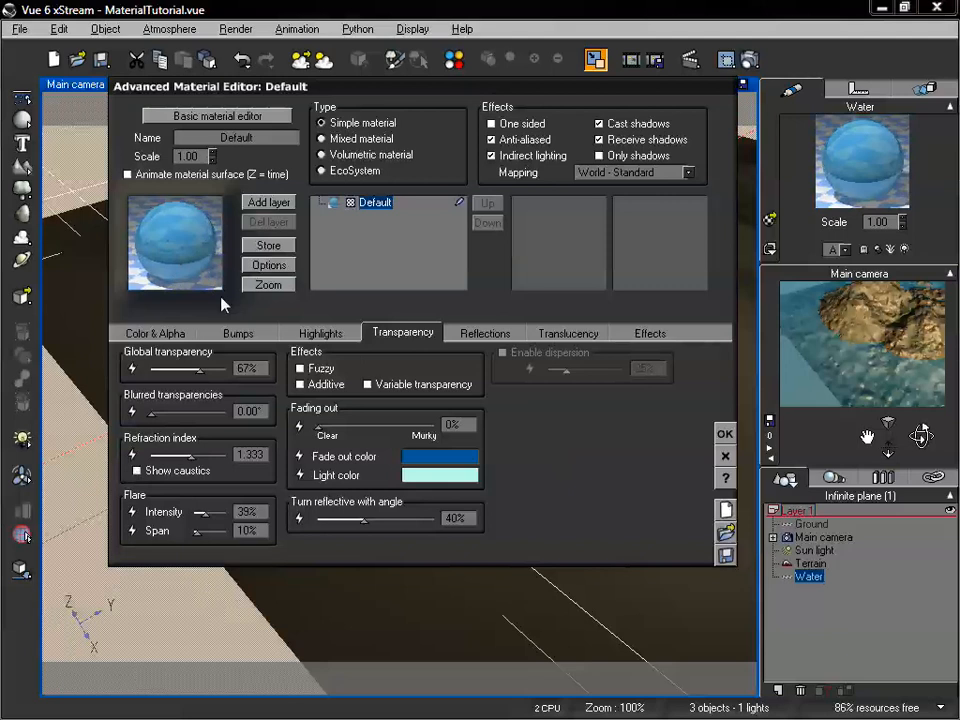
{"action": "left_click", "coordinate": [137, 470]}
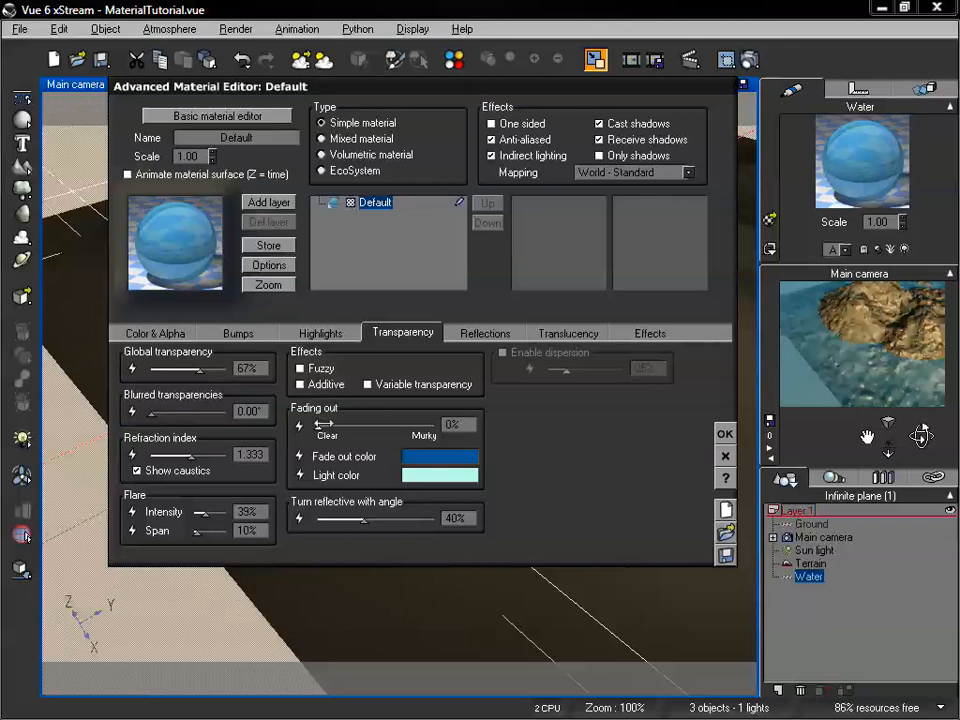
Step: Set the fading out amount to 71%, trying 100%, 41%, 82%, 77% and 68% on the way
{"action": "left_click_drag", "start_coordinate": [320, 424], "coordinate": [432, 427]}
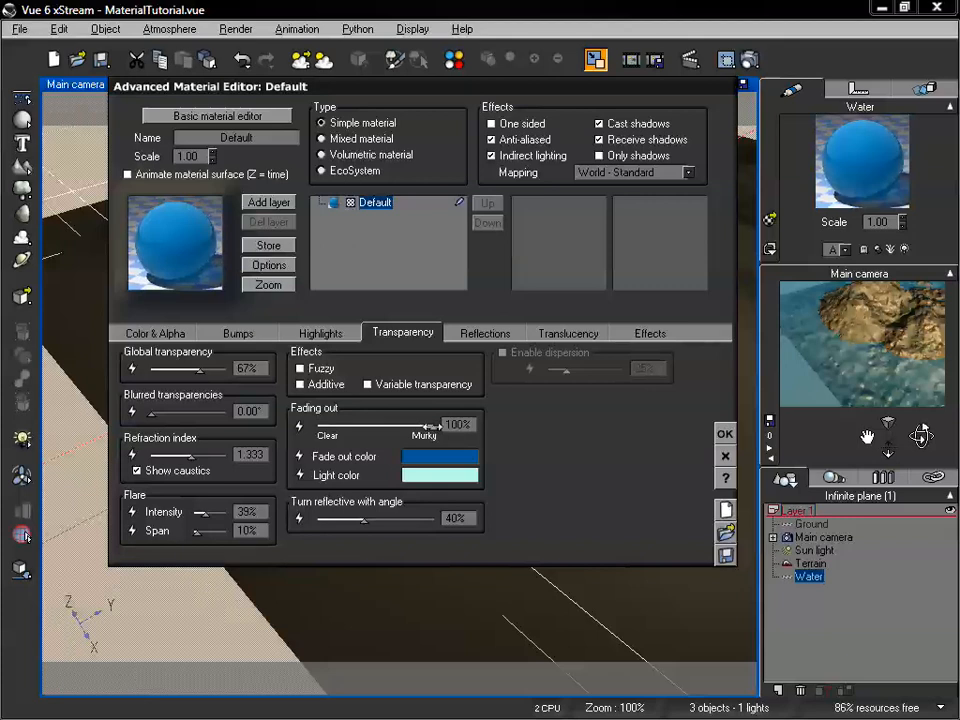
{"action": "left_click_drag", "start_coordinate": [432, 426], "coordinate": [365, 426]}
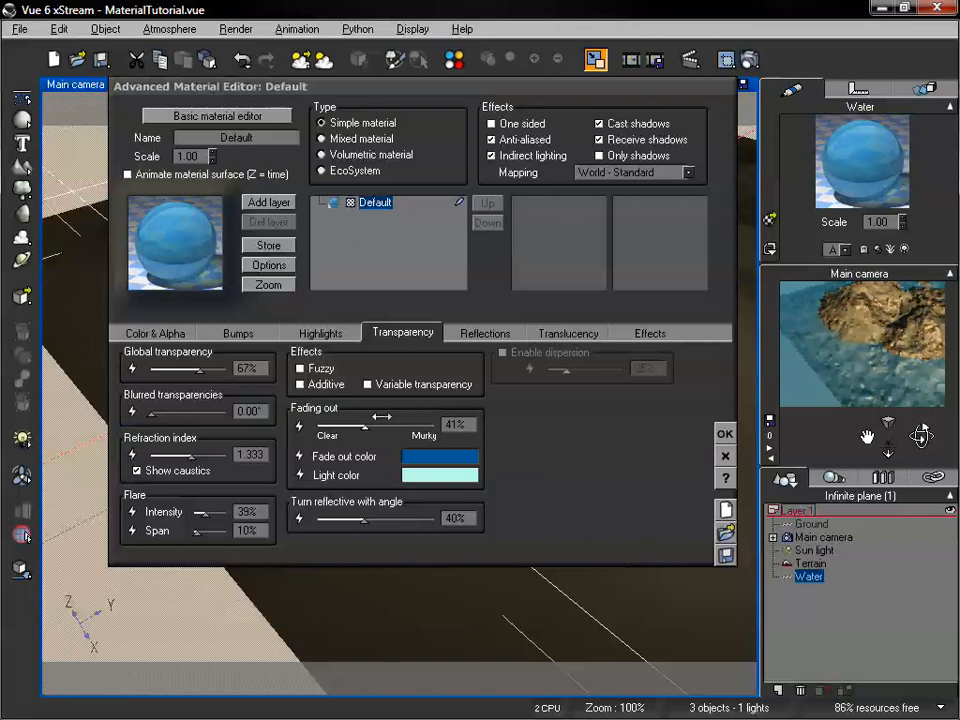
{"action": "left_click_drag", "start_coordinate": [363, 425], "coordinate": [406, 422]}
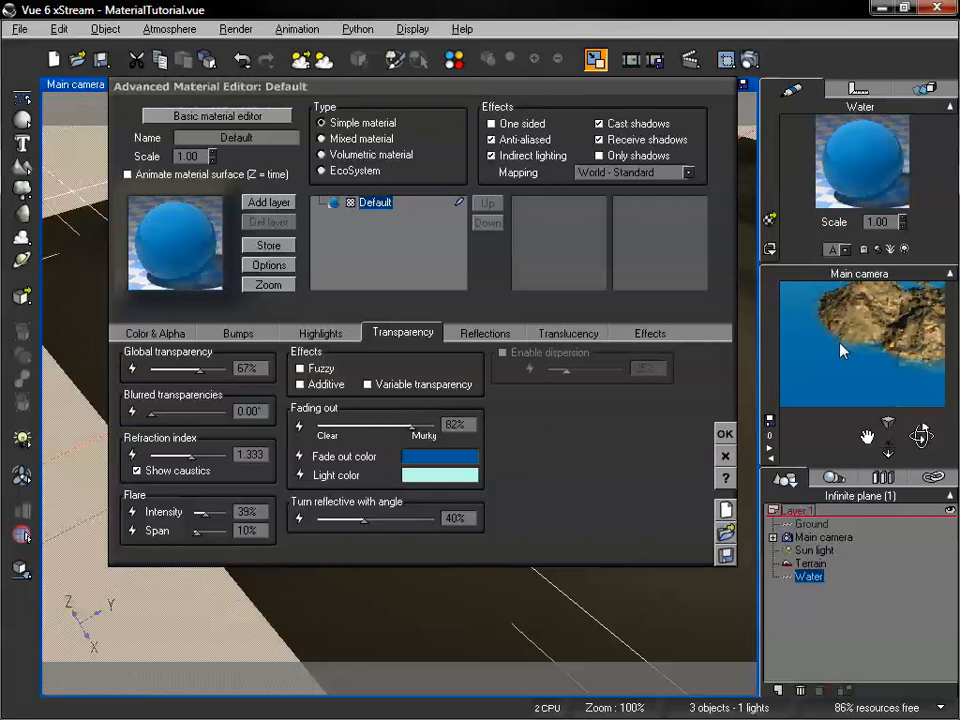
{"action": "left_click_drag", "start_coordinate": [412, 425], "coordinate": [406, 425]}
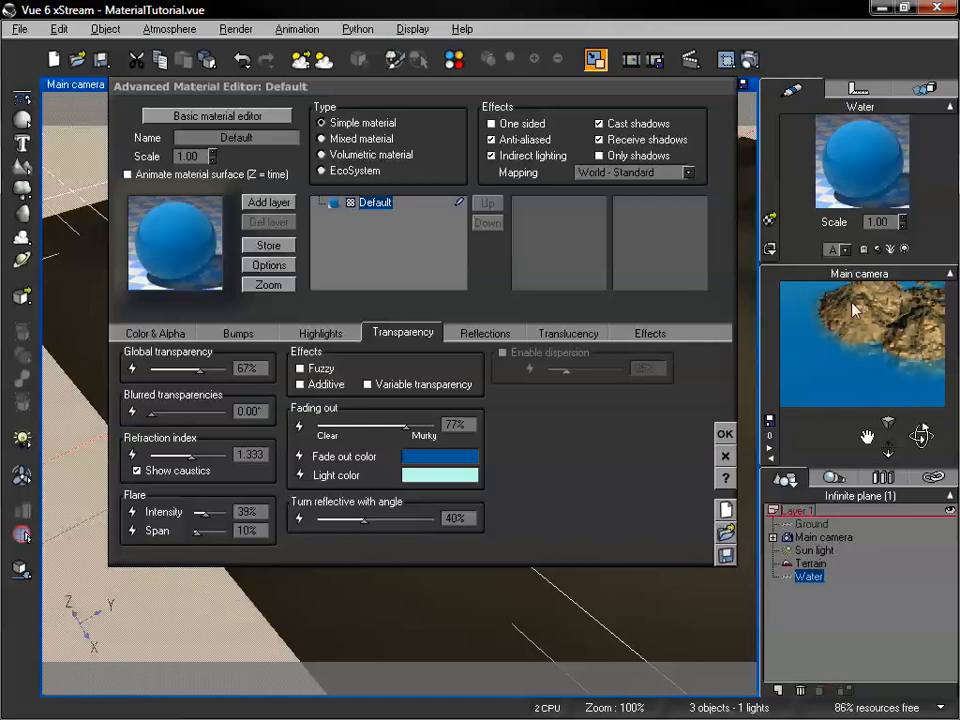
{"action": "left_click_drag", "start_coordinate": [378, 412], "coordinate": [365, 412]}
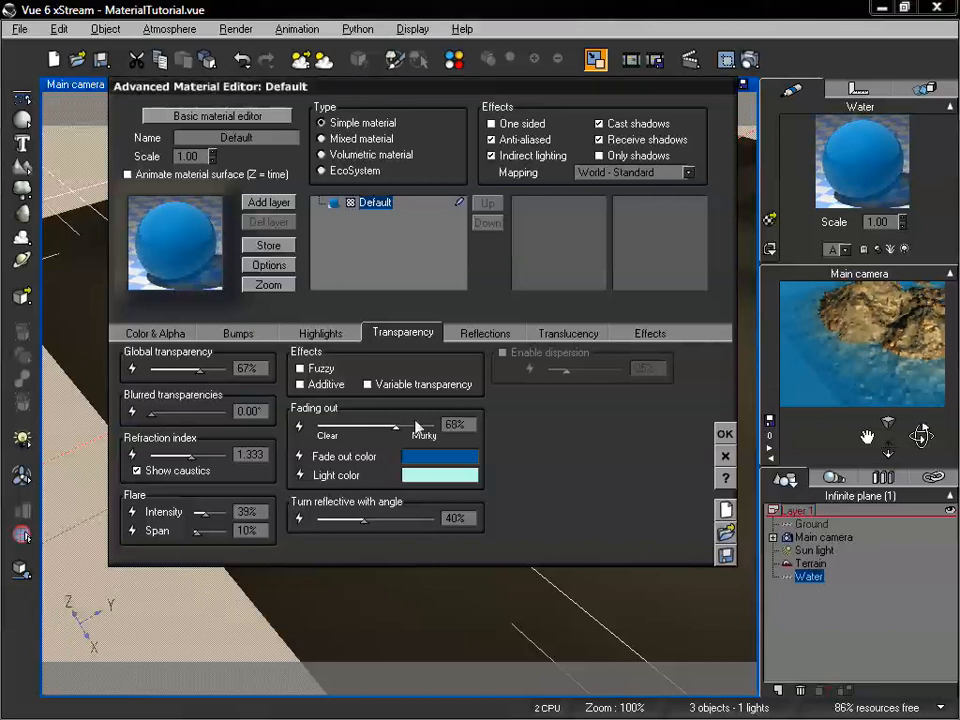
{"action": "left_click_drag", "start_coordinate": [392, 426], "coordinate": [396, 426]}
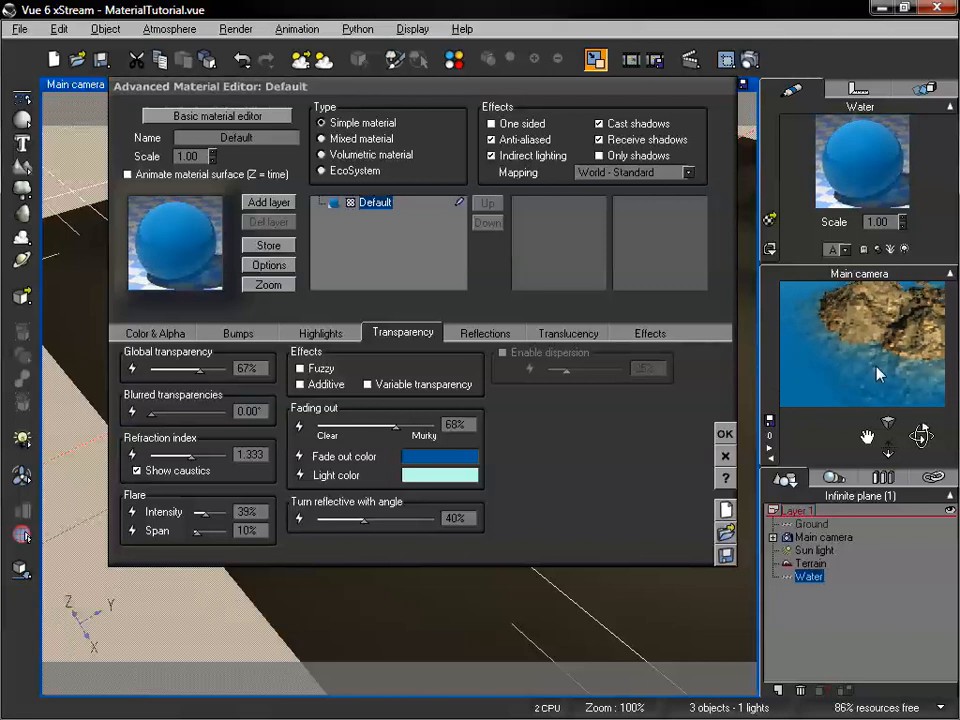
{"action": "left_click_drag", "start_coordinate": [396, 426], "coordinate": [400, 426]}
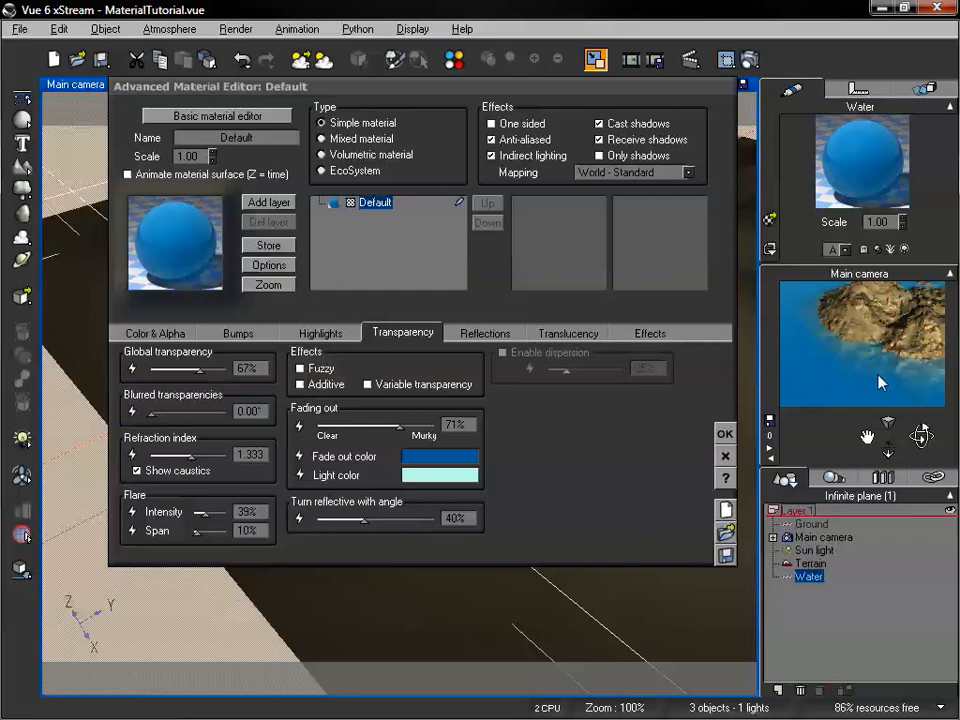
Step: Try a dark red fade out color for the water material, with Red 166, Green 0 and Blue 0
{"action": "right_click", "coordinate": [468, 455]}
{"action": "left_click", "coordinate": [505, 458]}
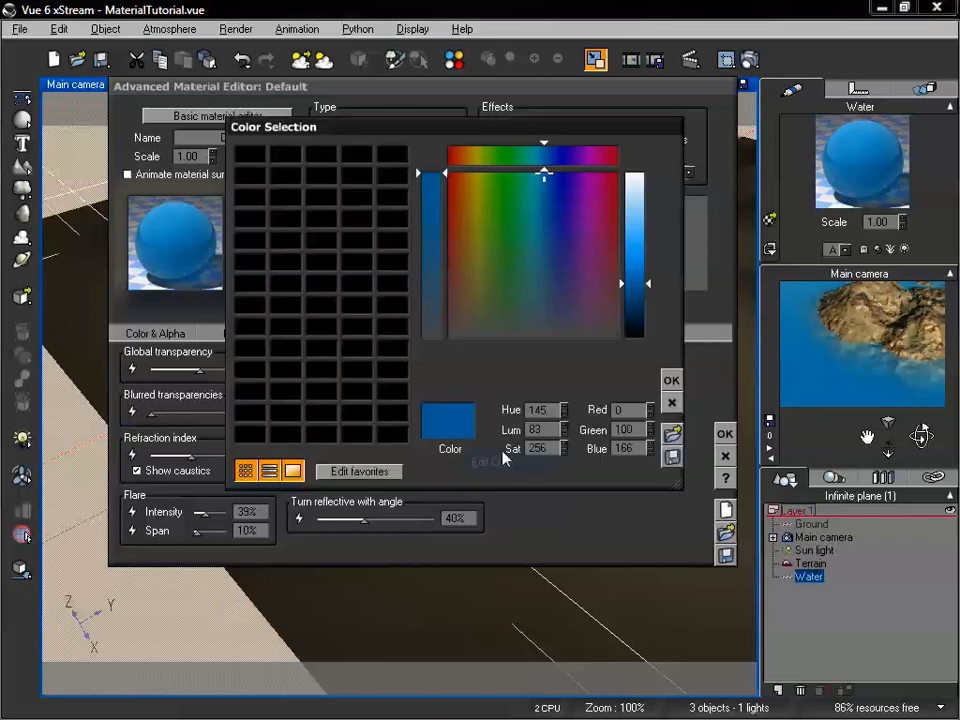
{"action": "left_click_drag", "start_coordinate": [598, 188], "coordinate": [624, 158]}
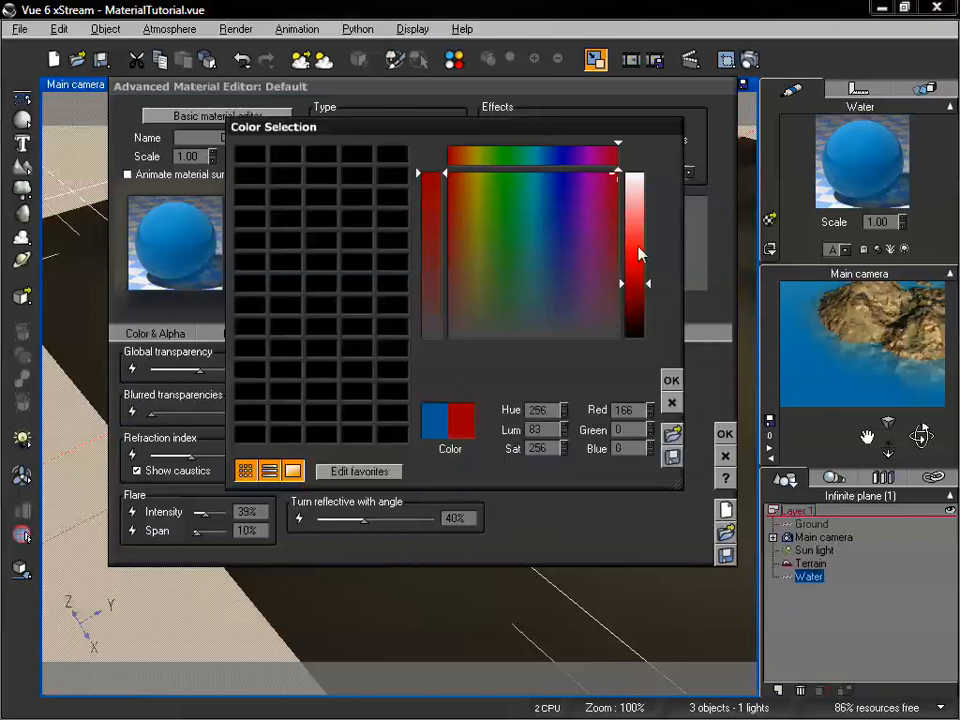
{"action": "left_click", "coordinate": [668, 382]}
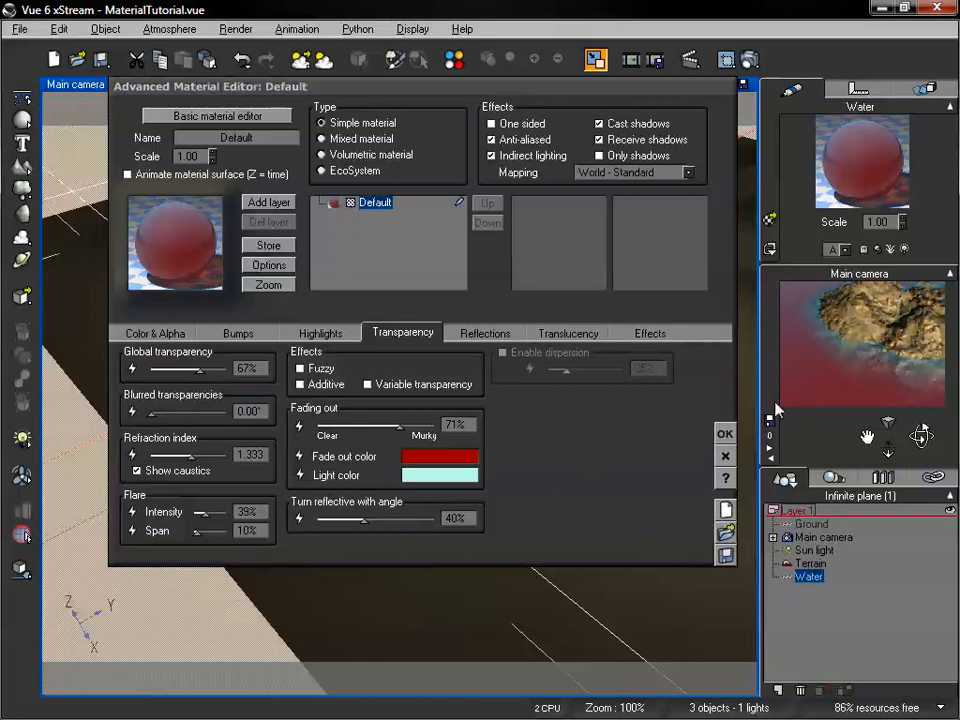
Step: Set the material's fade out color to blue with Red 2, Green 88 and Blue 191
{"action": "right_click", "coordinate": [443, 456]}
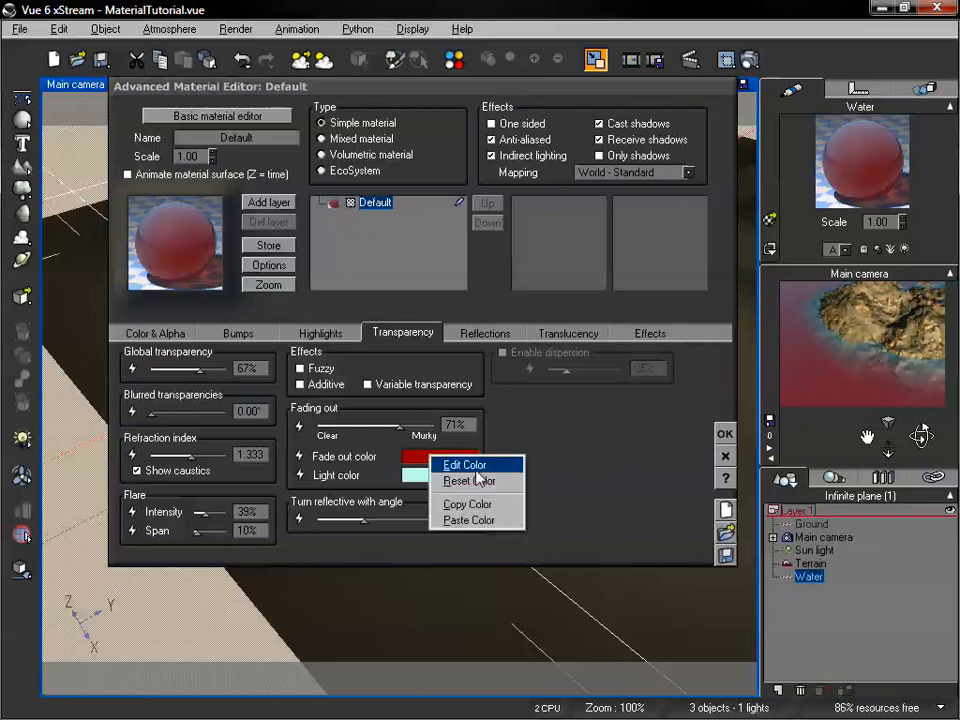
{"action": "left_click", "coordinate": [476, 466]}
{"action": "left_click", "coordinate": [548, 177]}
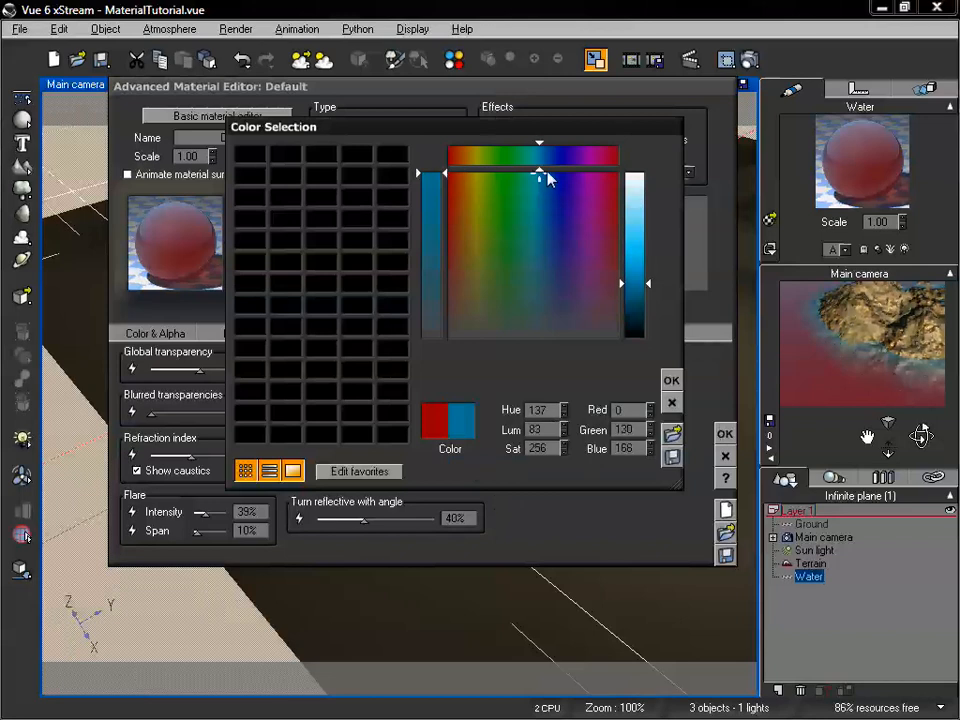
{"action": "left_click_drag", "start_coordinate": [551, 178], "coordinate": [549, 178]}
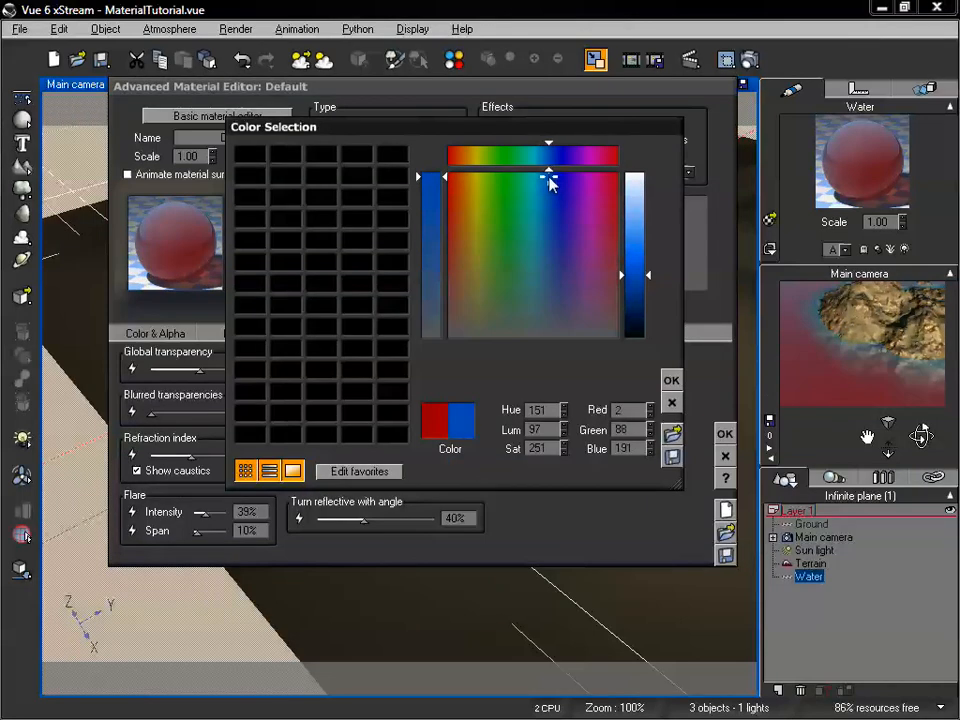
{"action": "left_click", "coordinate": [672, 382]}
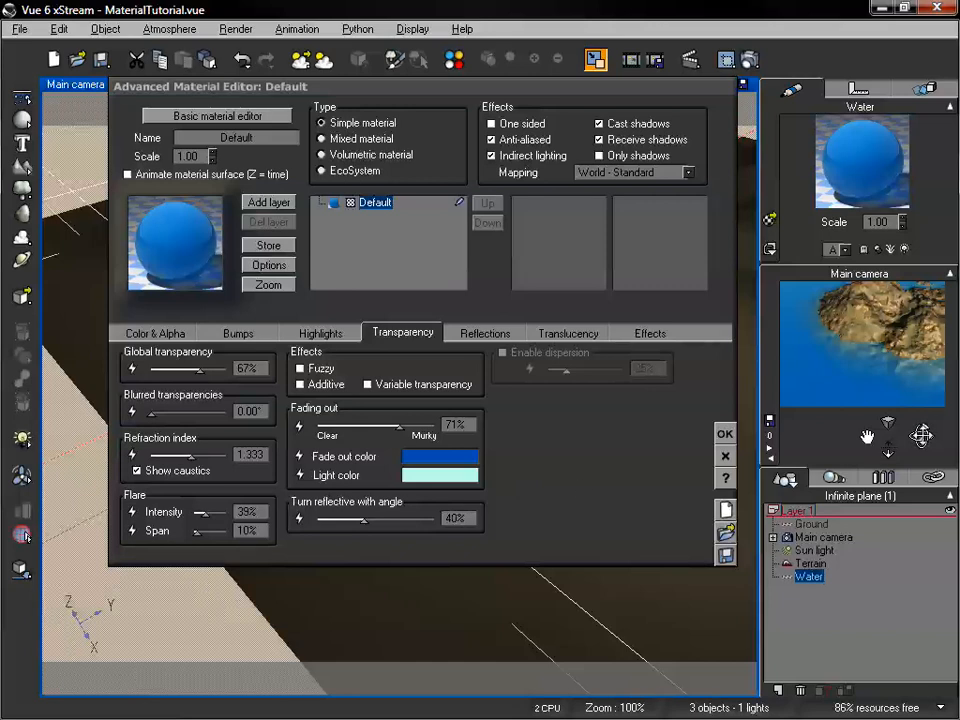
Step: Close the material editor and examine the water around the island from high, low, near and far camera positions
{"action": "left_click_drag", "start_coordinate": [920, 438], "coordinate": [931, 438]}
{"action": "left_click", "coordinate": [881, 643]}
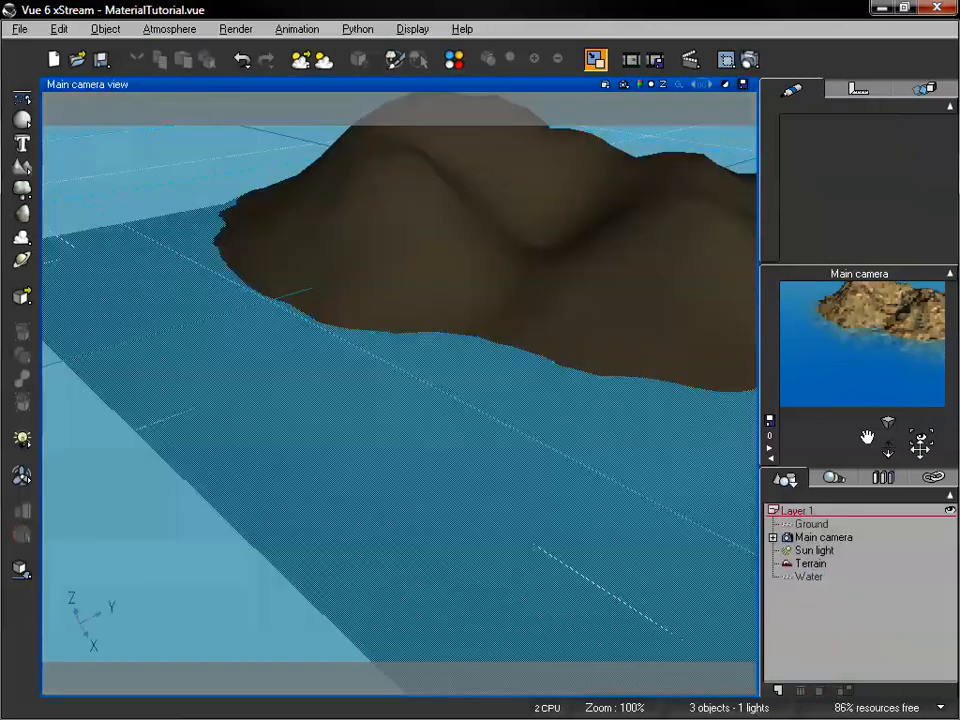
{"action": "mouse_move", "coordinate": [921, 446]}
{"action": "left_mouse_down"}
{"action": "mouse_move", "coordinate": [921, 430]}
{"action": "mouse_move", "coordinate": [866, 434]}
{"action": "mouse_move", "coordinate": [921, 430]}
{"action": "left_mouse_up"}
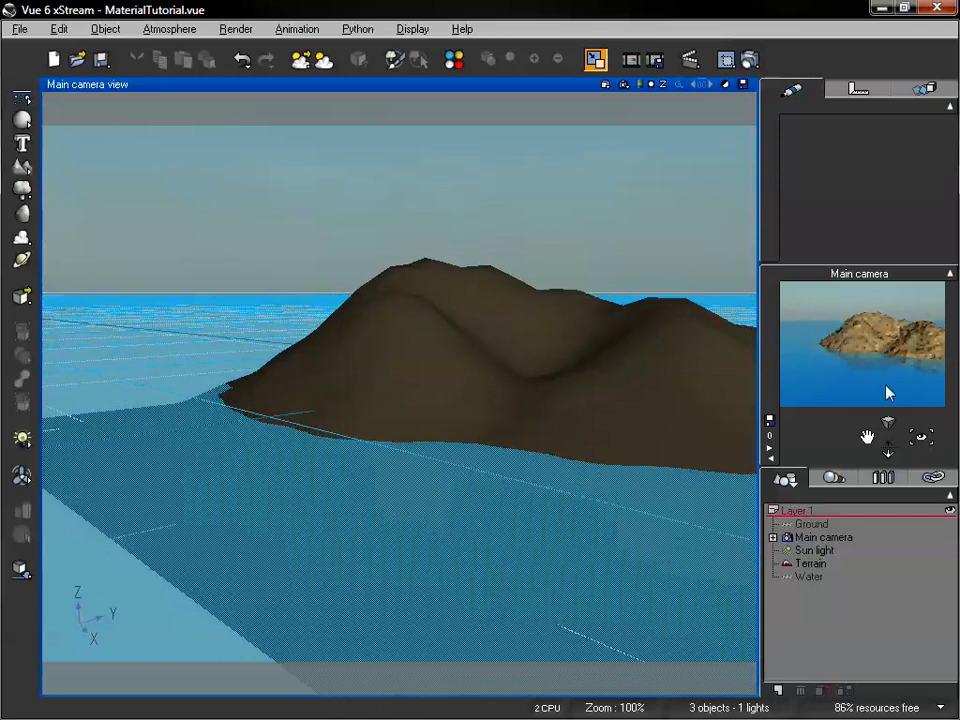
{"action": "left_click_drag", "start_coordinate": [917, 437], "coordinate": [866, 422]}
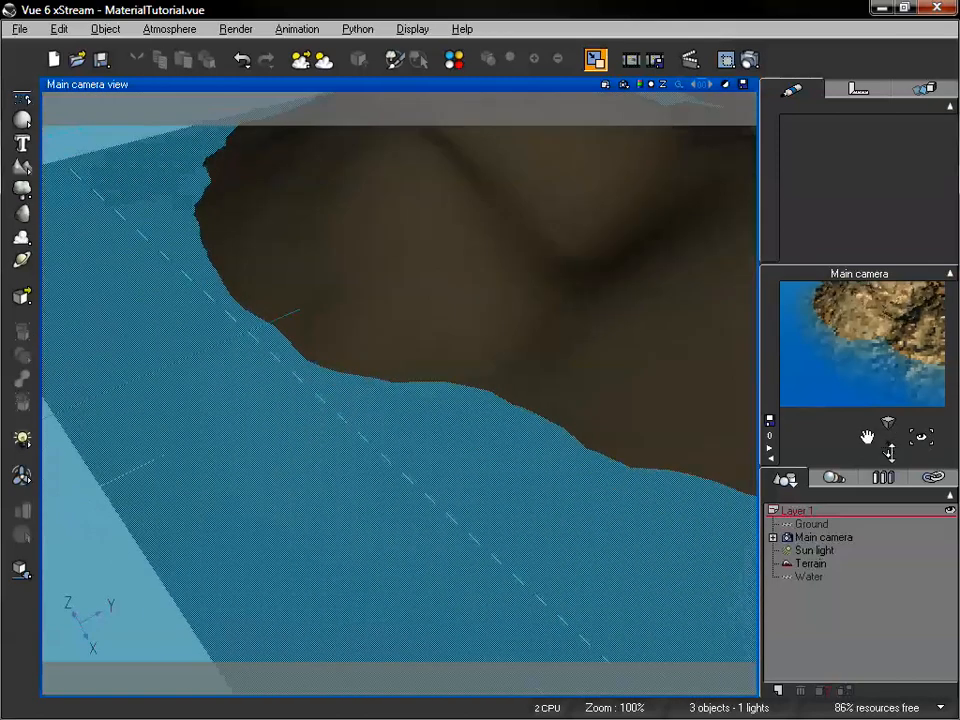
{"action": "left_click_drag", "start_coordinate": [891, 450], "coordinate": [867, 437]}
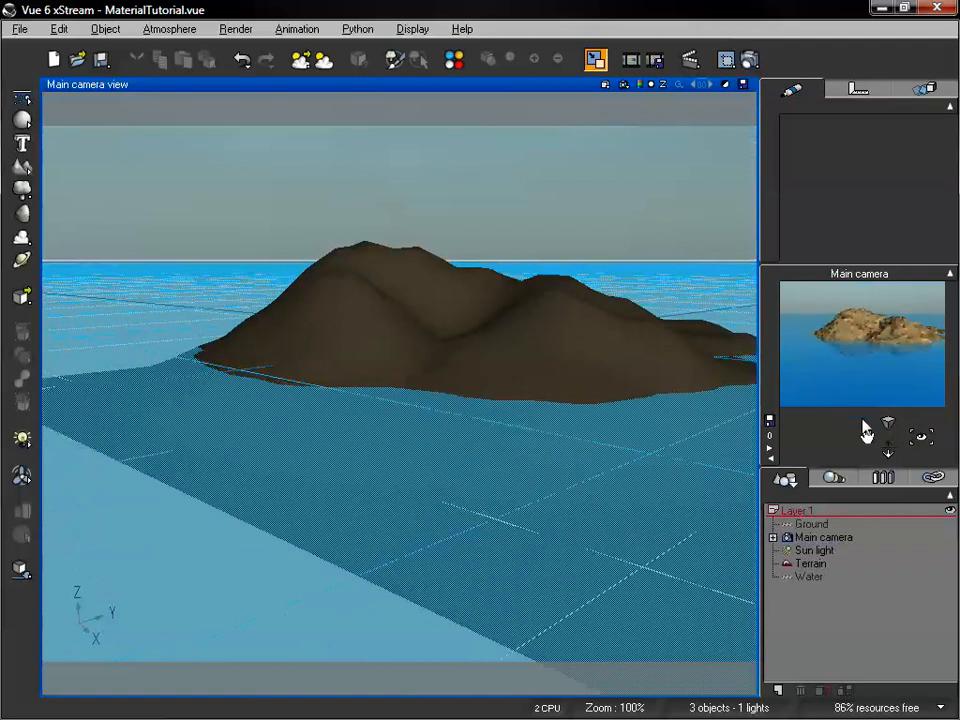
{"action": "left_click_drag", "start_coordinate": [867, 433], "coordinate": [867, 437]}
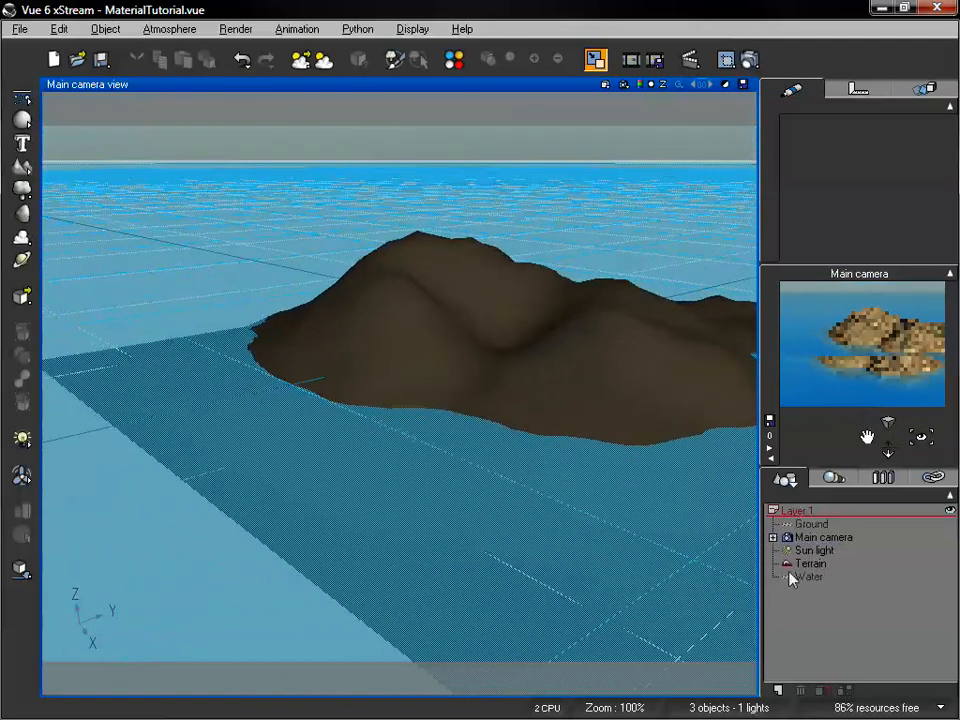
Step: Reopen the Water plane's material in the advanced editor and set Turn reflective with angle to 40%
{"action": "left_click", "coordinate": [802, 579]}
{"action": "double_click", "coordinate": [860, 162]}
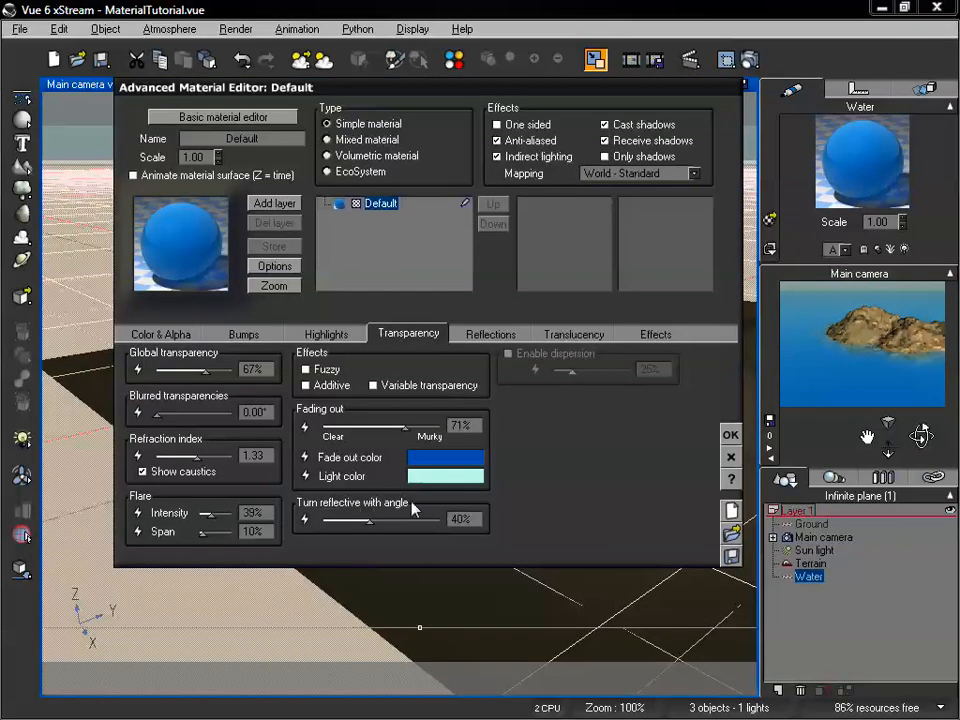
{"action": "mouse_move", "coordinate": [372, 521]}
{"action": "left_mouse_down"}
{"action": "mouse_move", "coordinate": [354, 521]}
{"action": "mouse_move", "coordinate": [387, 526]}
{"action": "mouse_move", "coordinate": [373, 525]}
{"action": "left_mouse_up"}
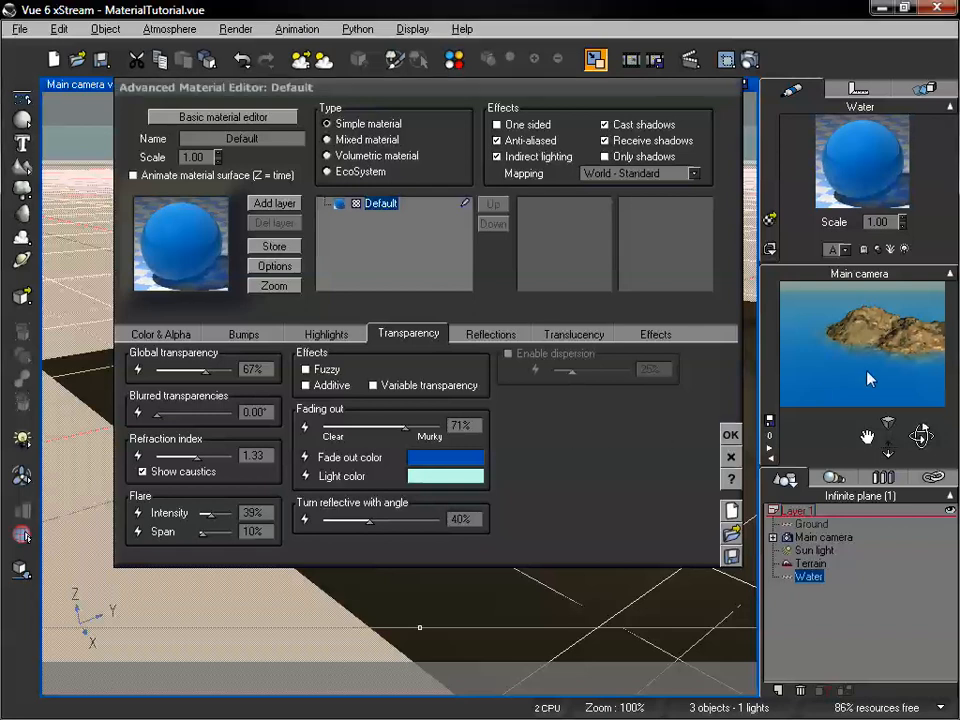
{"action": "mouse_move", "coordinate": [921, 436]}
{"action": "left_mouse_down"}
{"action": "mouse_move", "coordinate": [904, 435]}
{"action": "mouse_move", "coordinate": [922, 436]}
{"action": "left_mouse_up"}
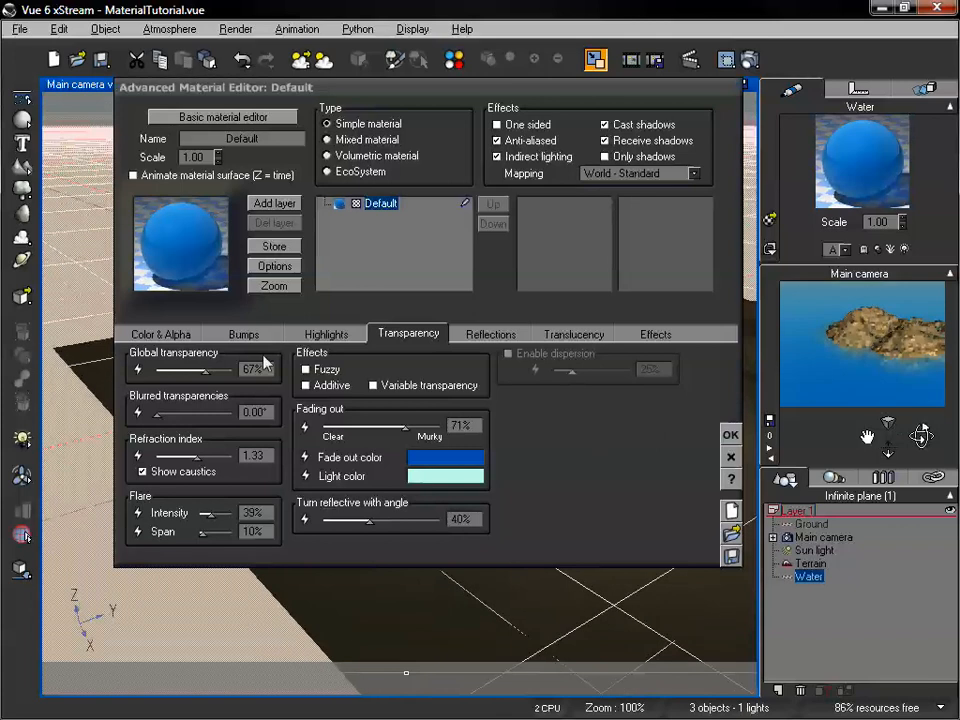
Step: Open the material's bump function for editing and line up the constant, filter and color map nodes above the Color output
{"action": "left_click", "coordinate": [243, 333]}
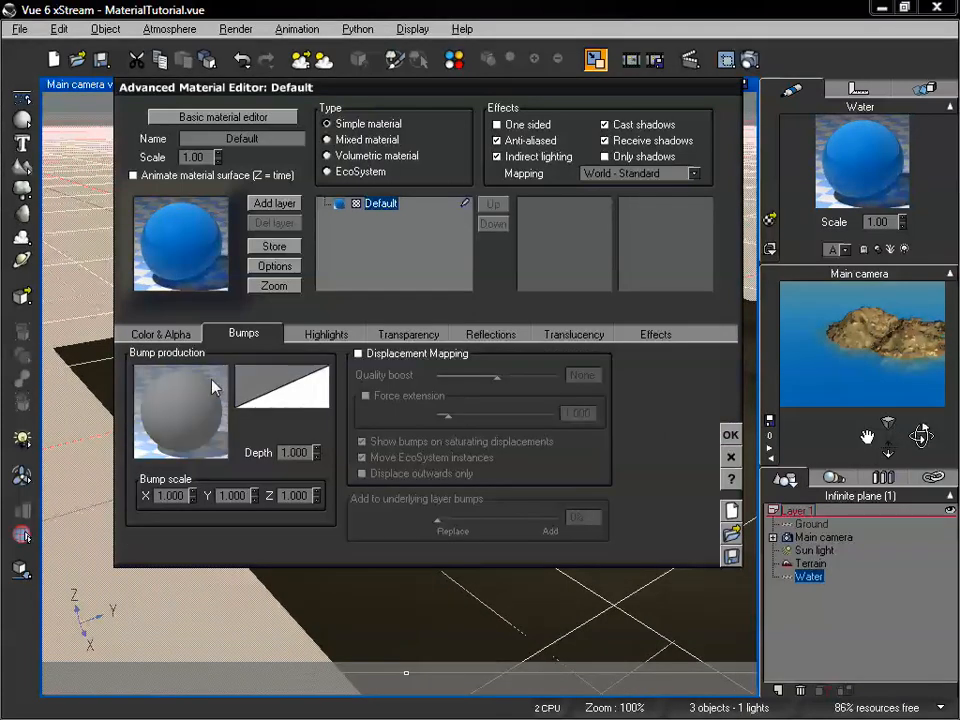
{"action": "right_click", "coordinate": [204, 411]}
{"action": "left_click", "coordinate": [222, 418]}
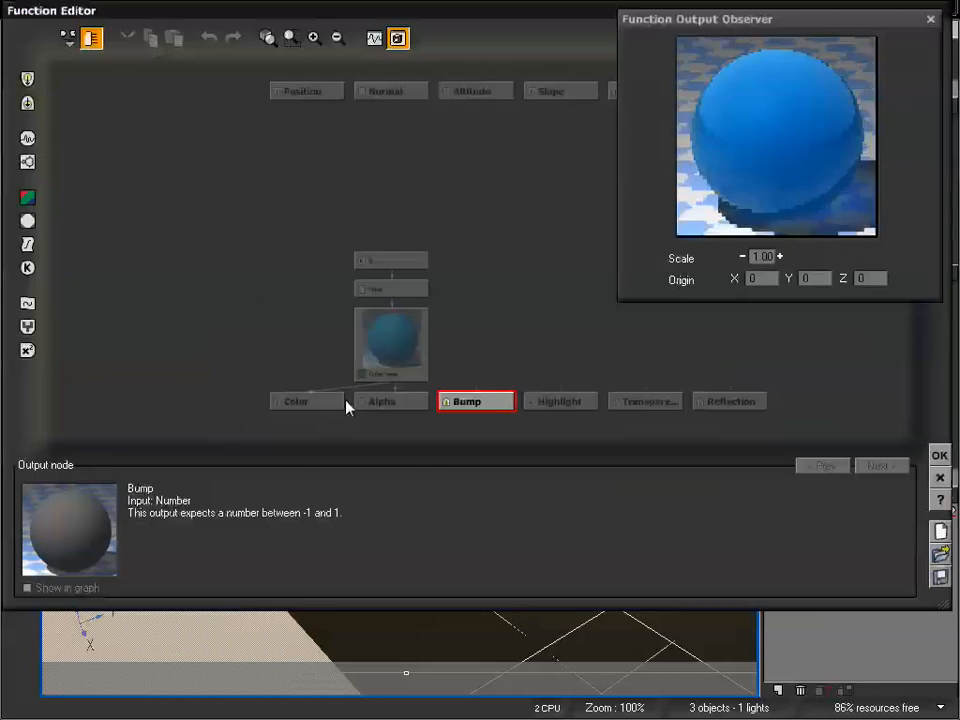
{"action": "left_click_drag", "start_coordinate": [390, 343], "coordinate": [309, 317]}
{"action": "left_click_drag", "start_coordinate": [382, 266], "coordinate": [300, 265]}
{"action": "left_click_drag", "start_coordinate": [385, 240], "coordinate": [288, 236]}
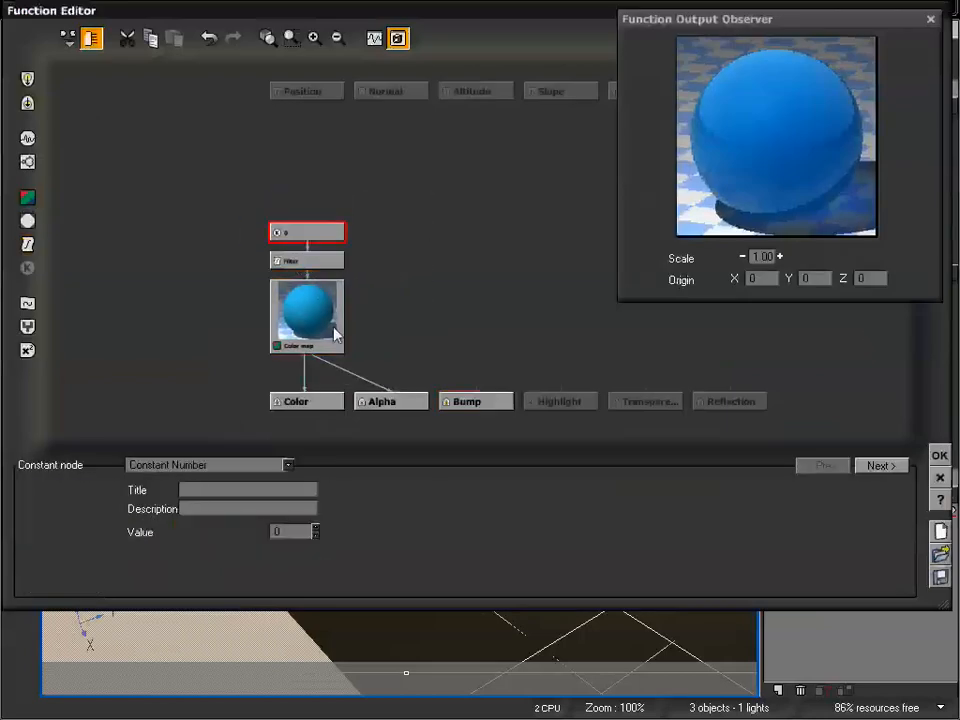
Step: Add a Simple Fractal node to the Bump output and set its noise to Other Patterns / Water (calm)
{"action": "left_click", "coordinate": [493, 401]}
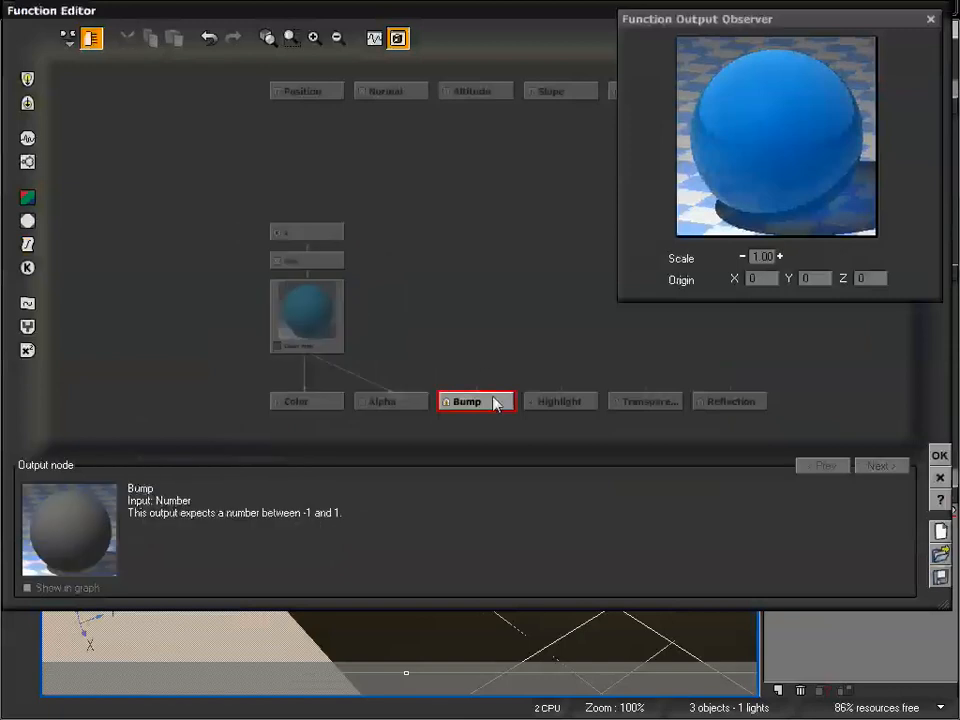
{"action": "left_click", "coordinate": [27, 163]}
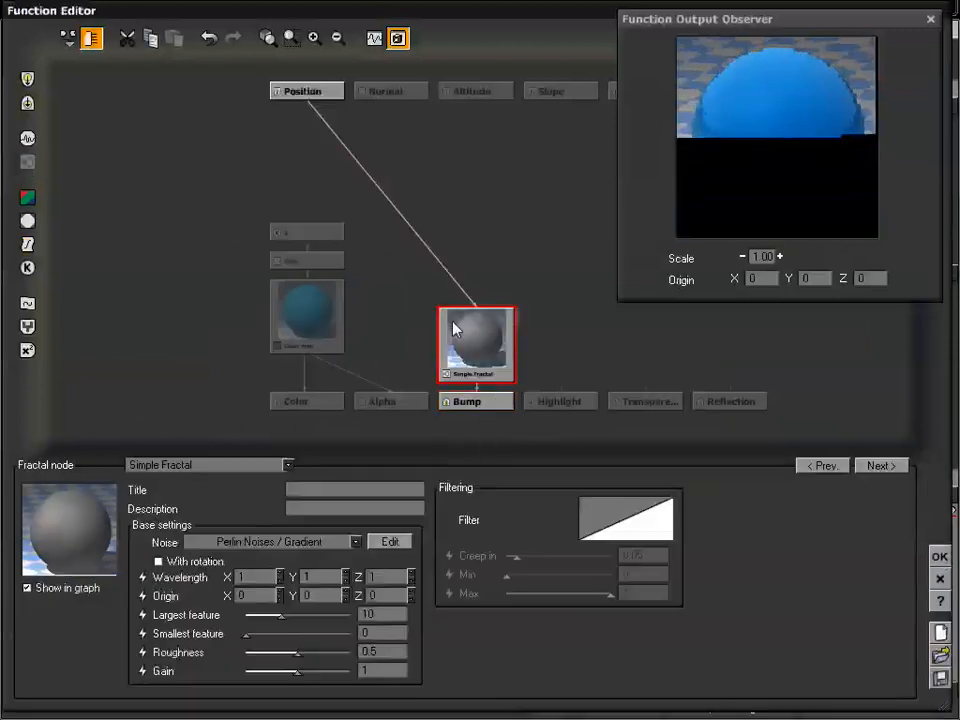
{"action": "left_click", "coordinate": [322, 542]}
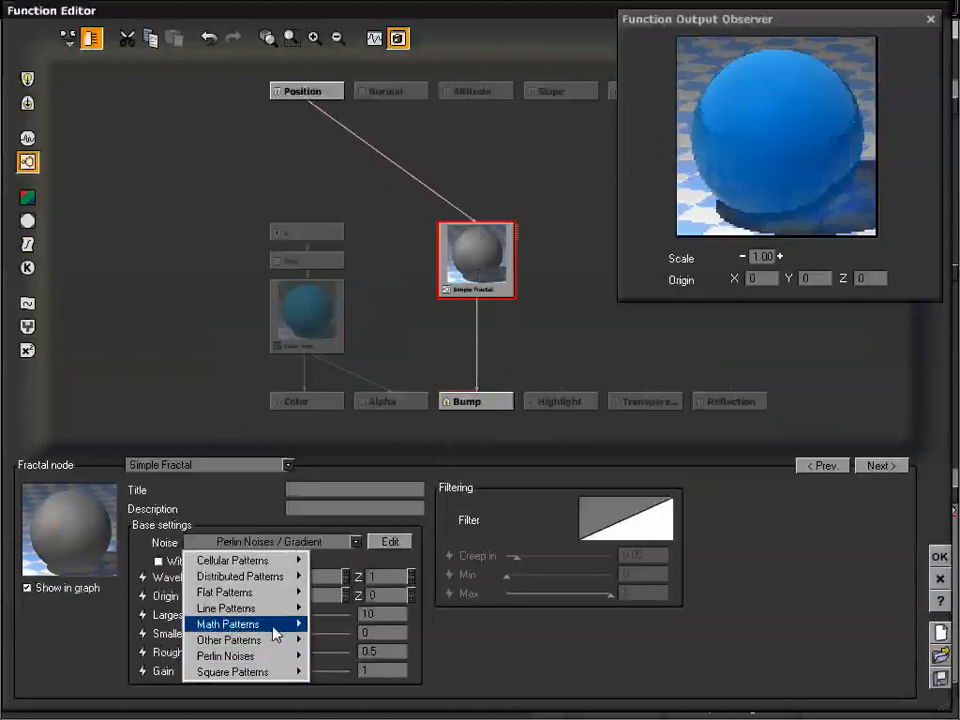
{"action": "mouse_move", "coordinate": [276, 611]}
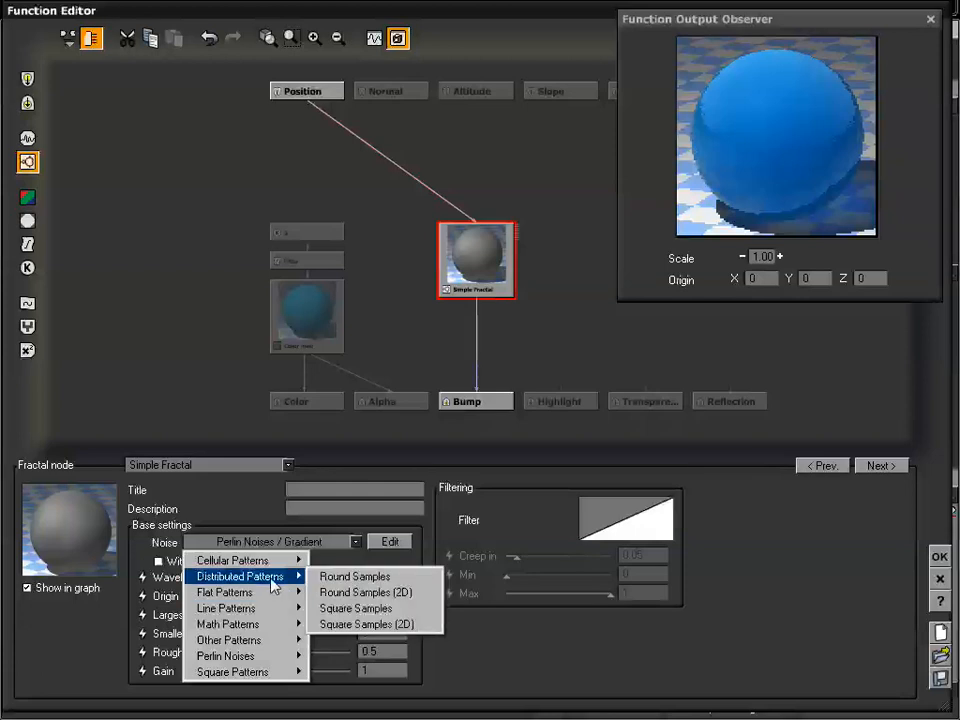
{"action": "mouse_move", "coordinate": [283, 565]}
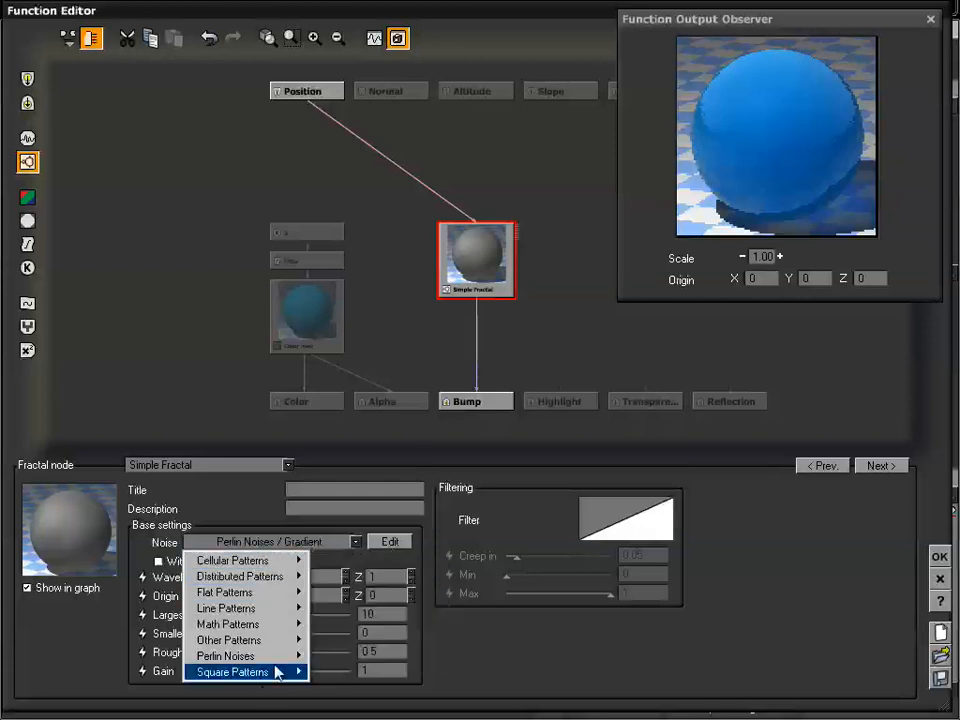
{"action": "mouse_move", "coordinate": [279, 662]}
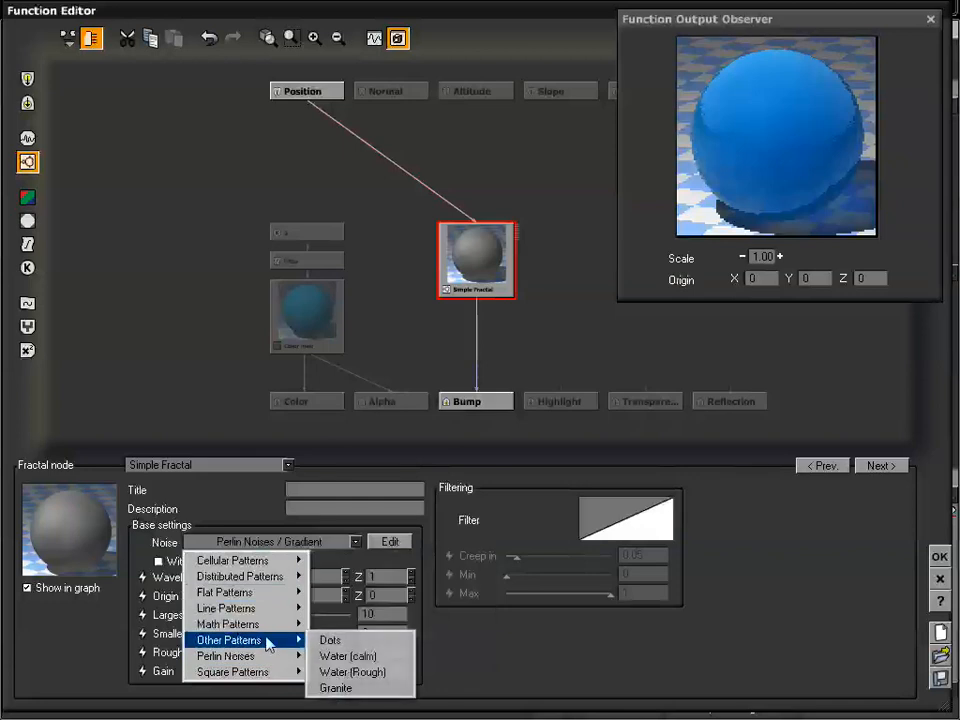
{"action": "left_click", "coordinate": [350, 656]}
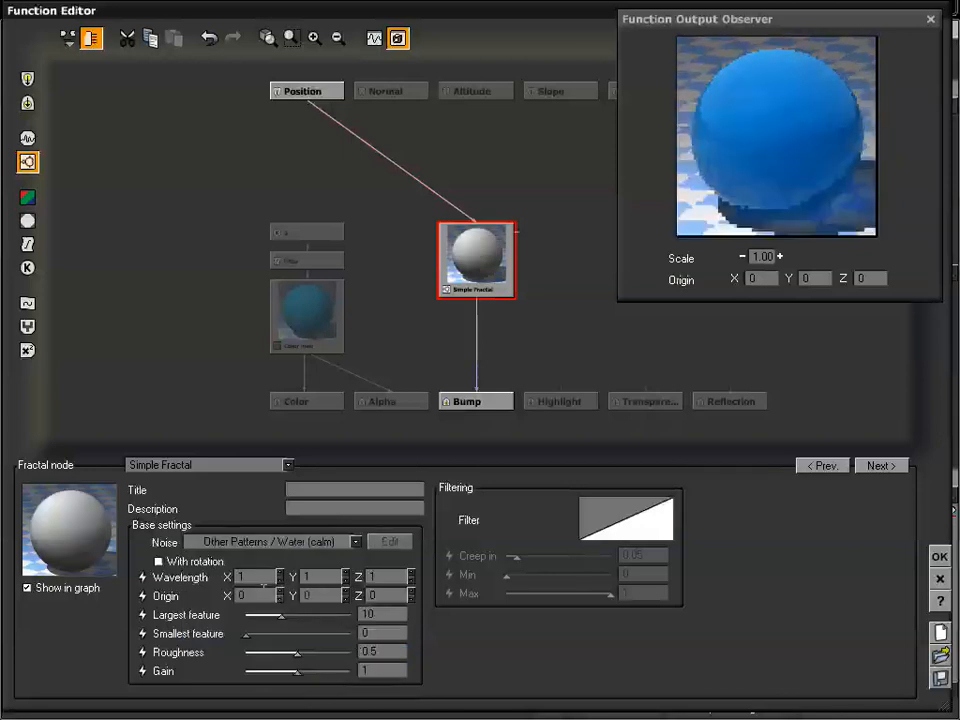
Step: Set the fractal node's wavelength to .5 in X, Y and Z and accept the bump function
{"action": "double_click", "coordinate": [255, 577]}
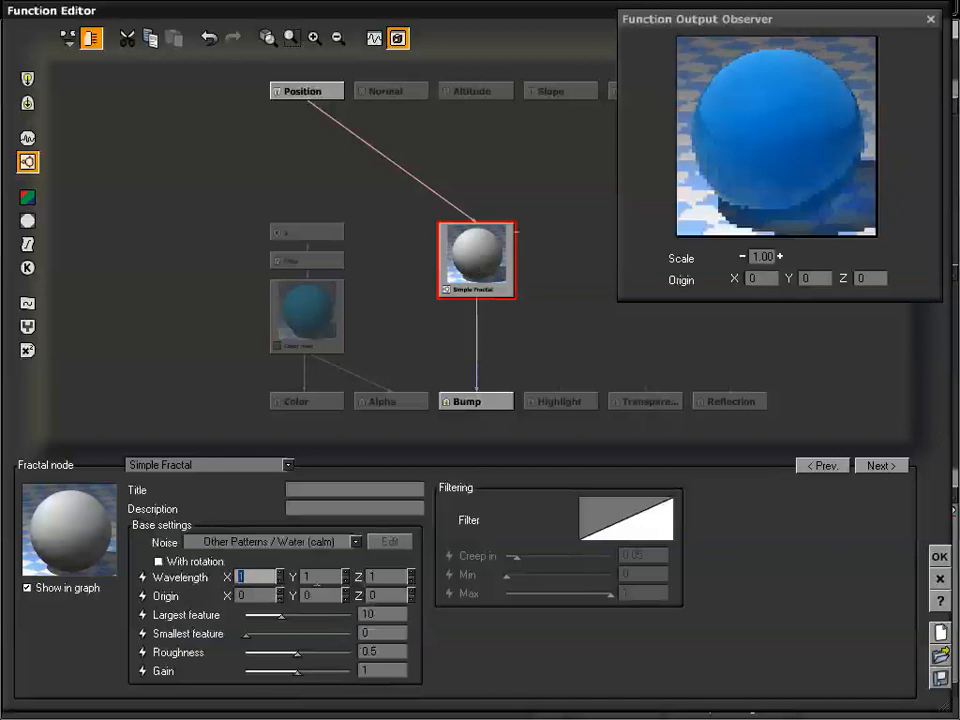
{"action": "type", "text": ".5"}
{"action": "key", "text": "Tab"}
{"action": "type", "text": ".5"}
{"action": "key", "text": "Tab"}
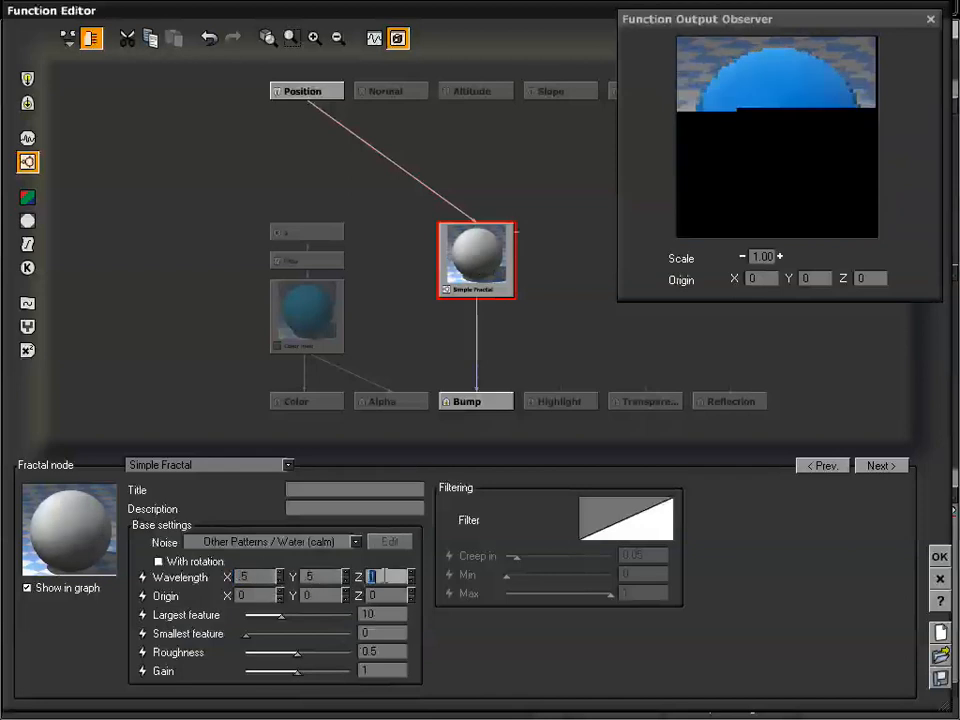
{"action": "type", "text": ".5"}
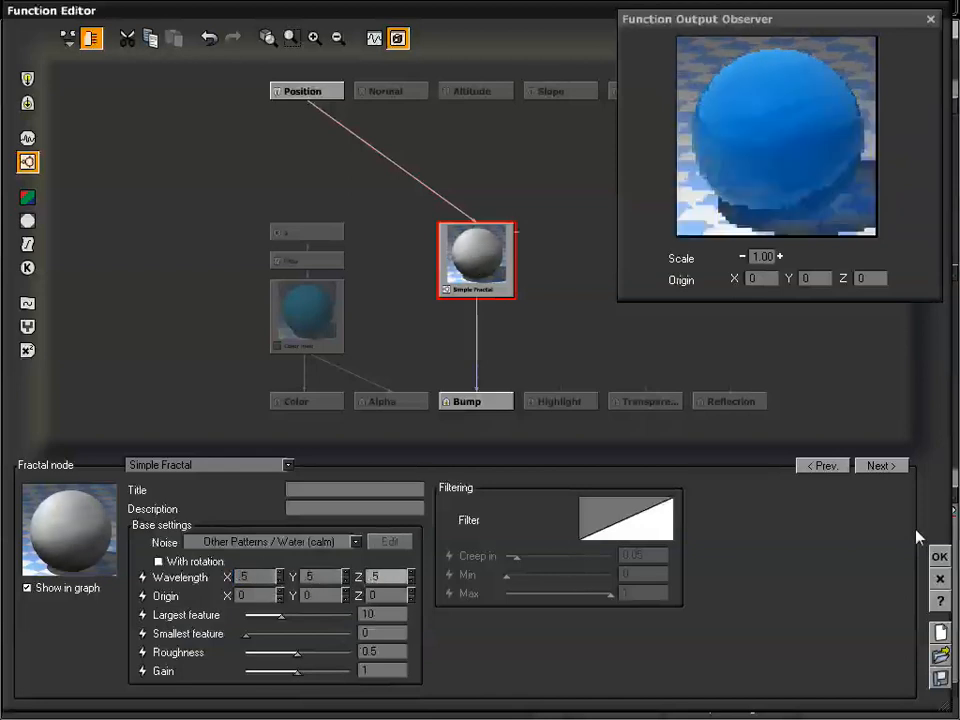
{"action": "left_click", "coordinate": [939, 556]}
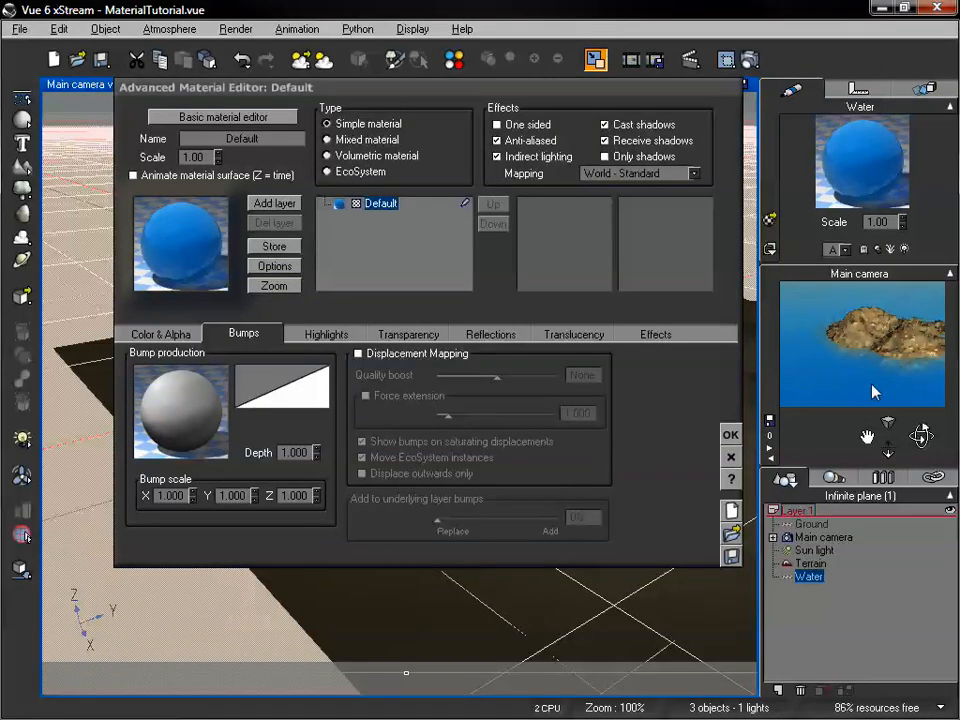
Step: Set the water material's bump scale to .2 in X, Y and Z and check the waves in the camera preview
{"action": "left_click_drag", "start_coordinate": [921, 435], "coordinate": [921, 436]}
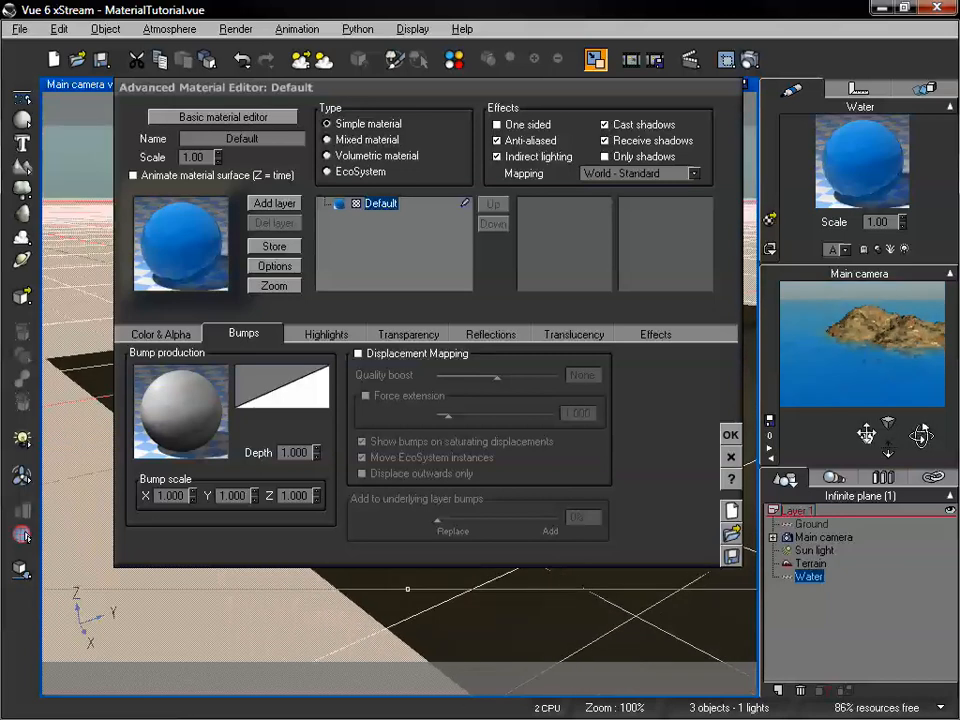
{"action": "left_click_drag", "start_coordinate": [921, 435], "coordinate": [921, 434]}
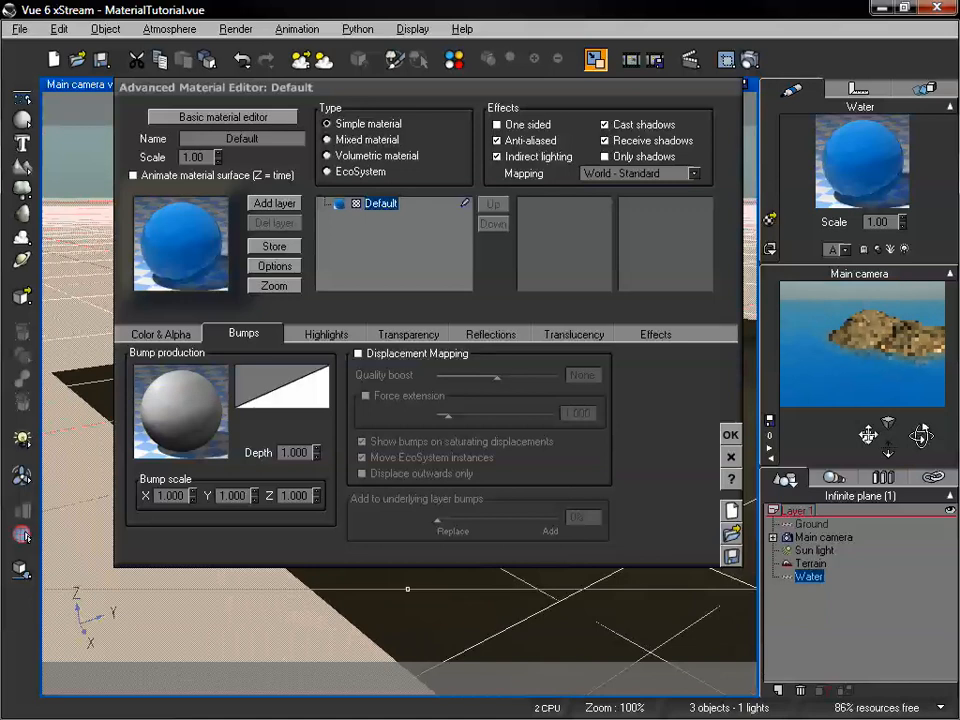
{"action": "double_click", "coordinate": [169, 495]}
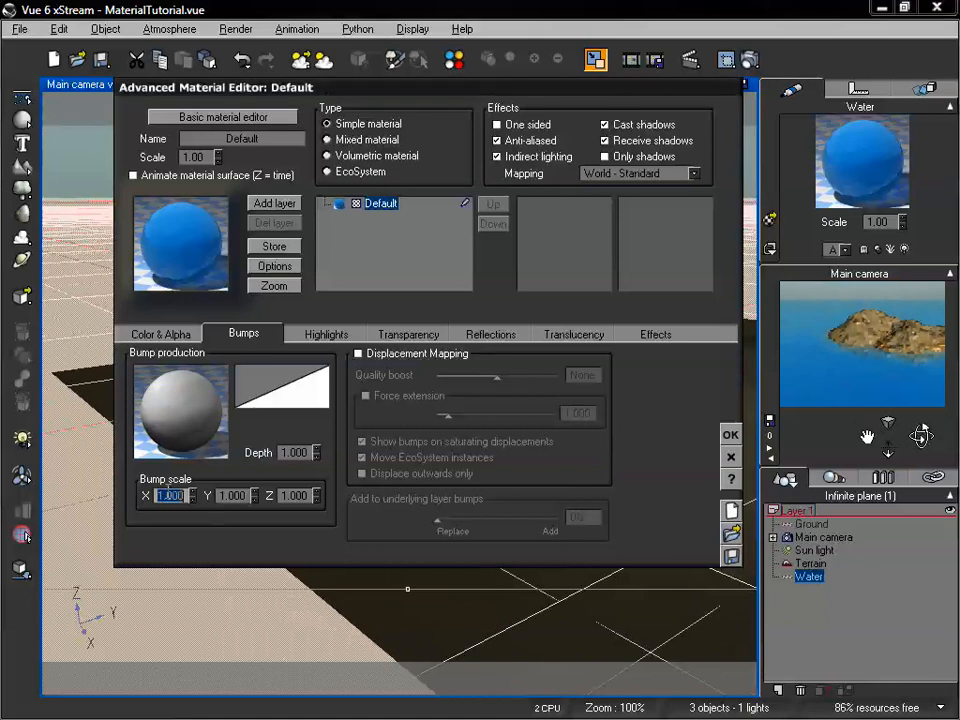
{"action": "type", "text": "2"}
{"action": "double_click", "coordinate": [234, 495]}
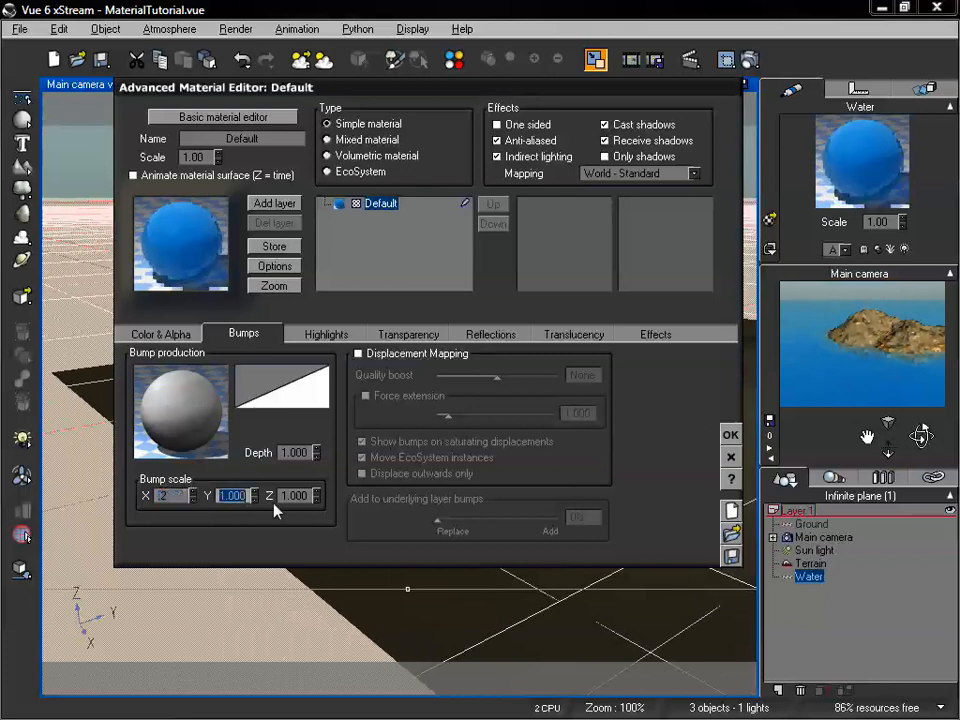
{"action": "type", "text": "2"}
{"action": "double_click", "coordinate": [296, 495]}
{"action": "type", "text": "2"}
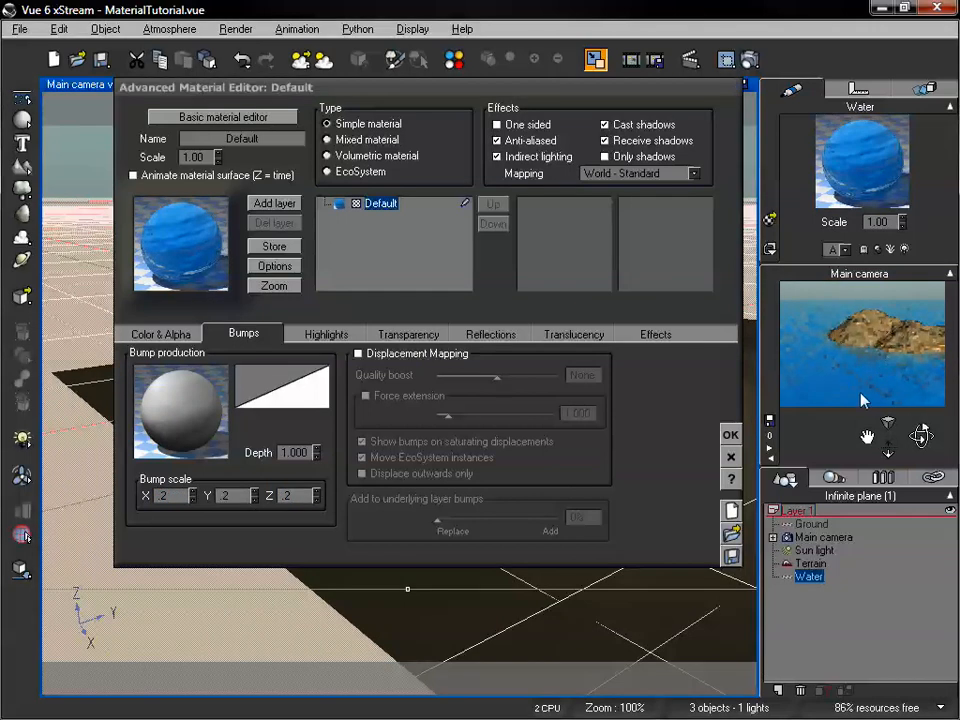
{"action": "left_click_drag", "start_coordinate": [921, 436], "coordinate": [920, 448]}
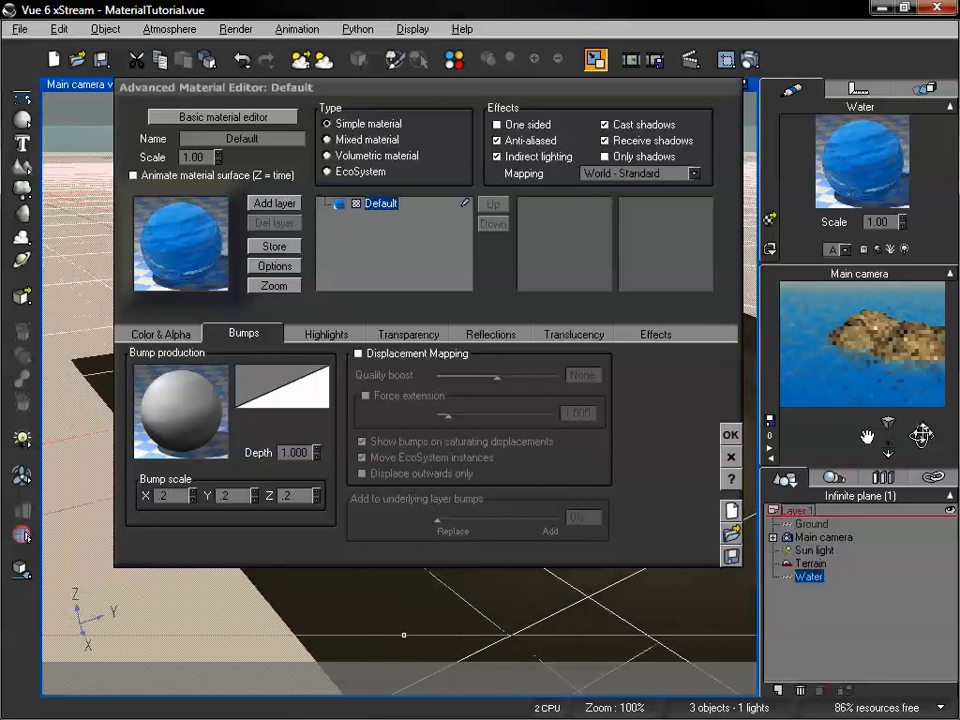
Step: Set the water material's bump depth to 5 and check the stronger waves in the camera preview
{"action": "left_click_drag", "start_coordinate": [921, 433], "coordinate": [920, 436]}
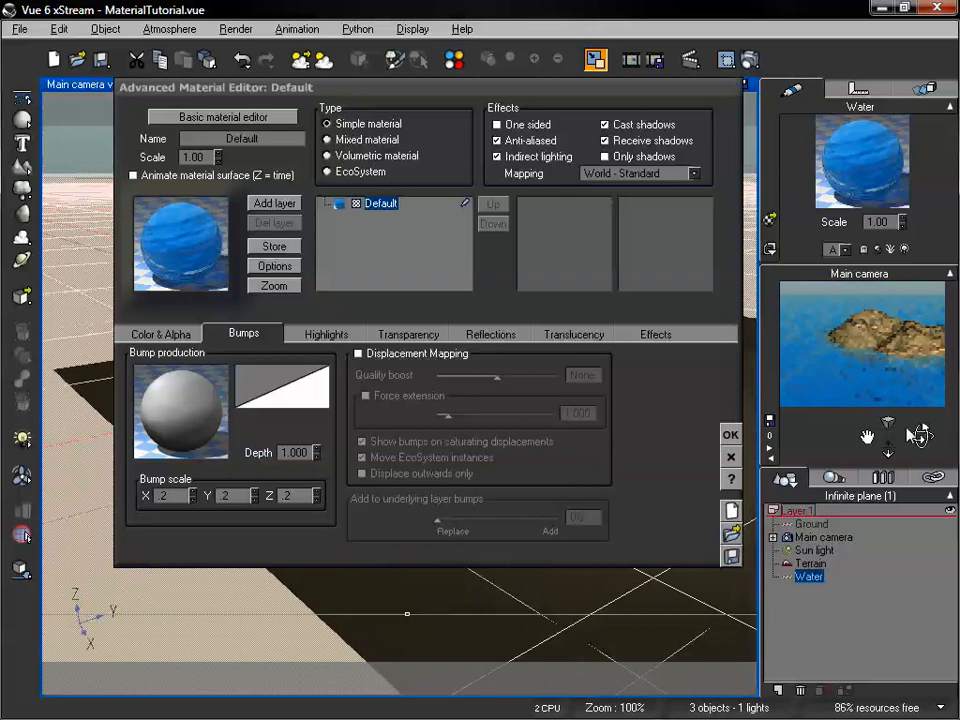
{"action": "left_click", "coordinate": [296, 452]}
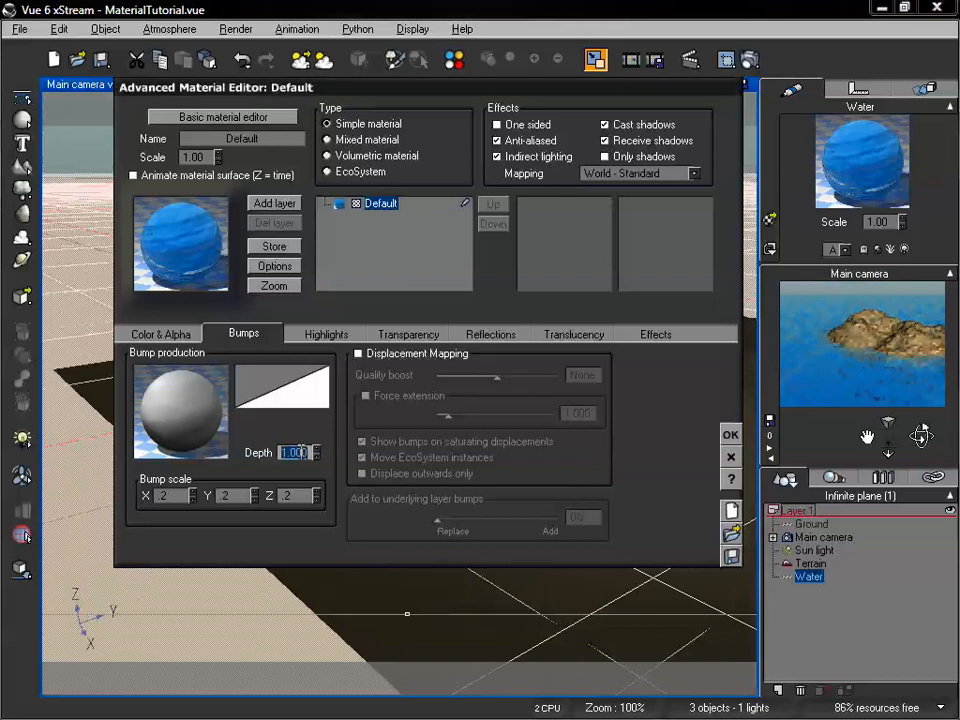
{"action": "type", "text": "5"}
{"action": "key", "text": "Return"}
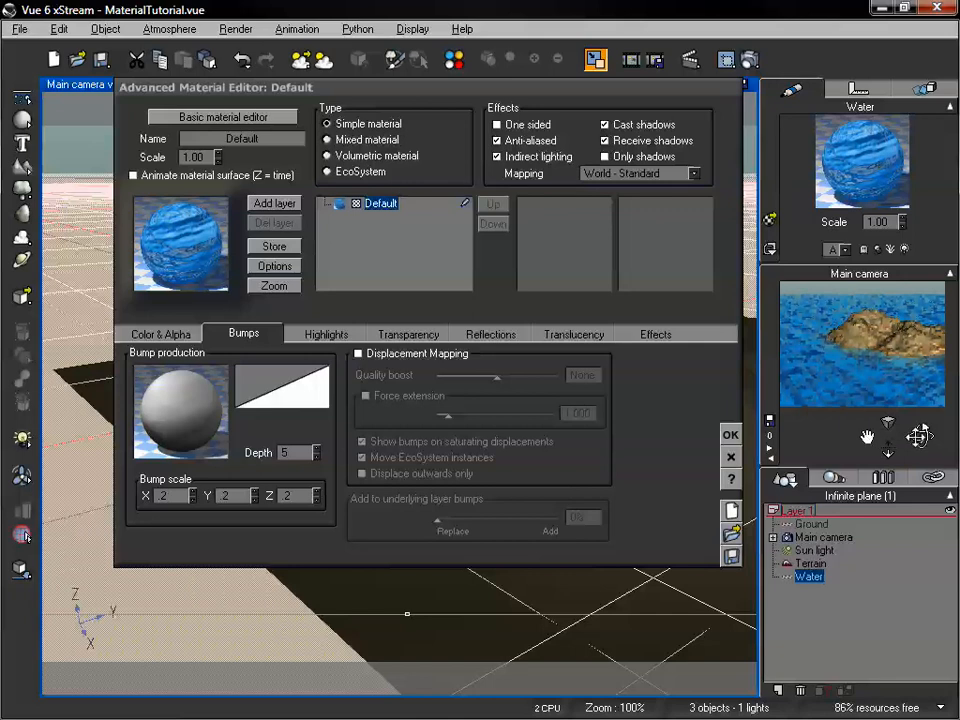
{"action": "left_click_drag", "start_coordinate": [920, 437], "coordinate": [867, 437]}
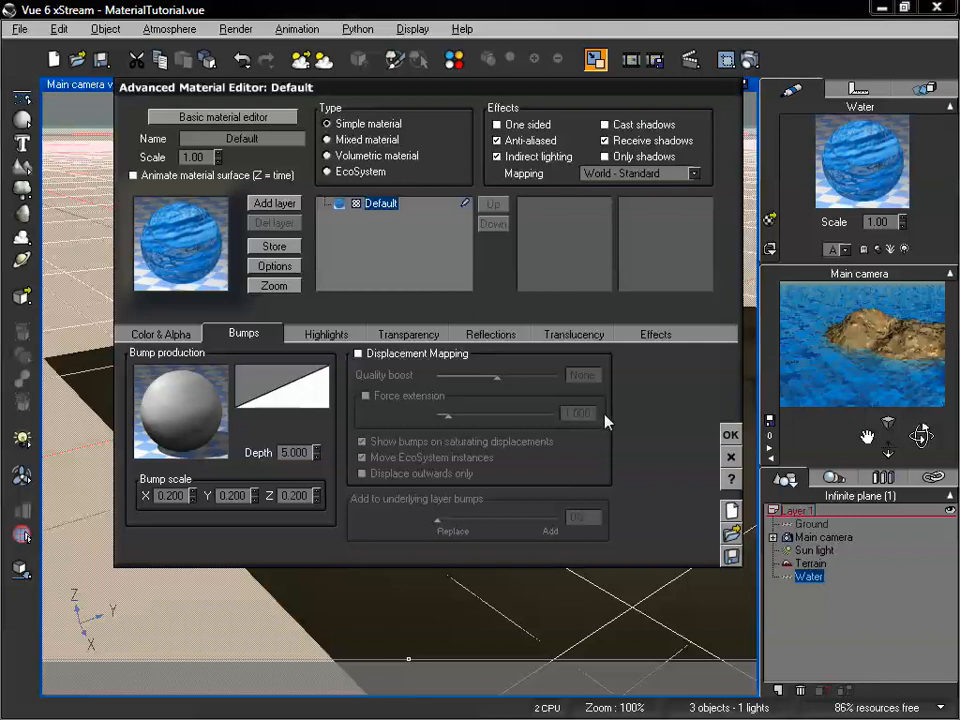
Step: Close the water material and start a new scene with the Default atmosphere, discarding the current scene's unsaved changes
{"action": "left_click", "coordinate": [438, 336]}
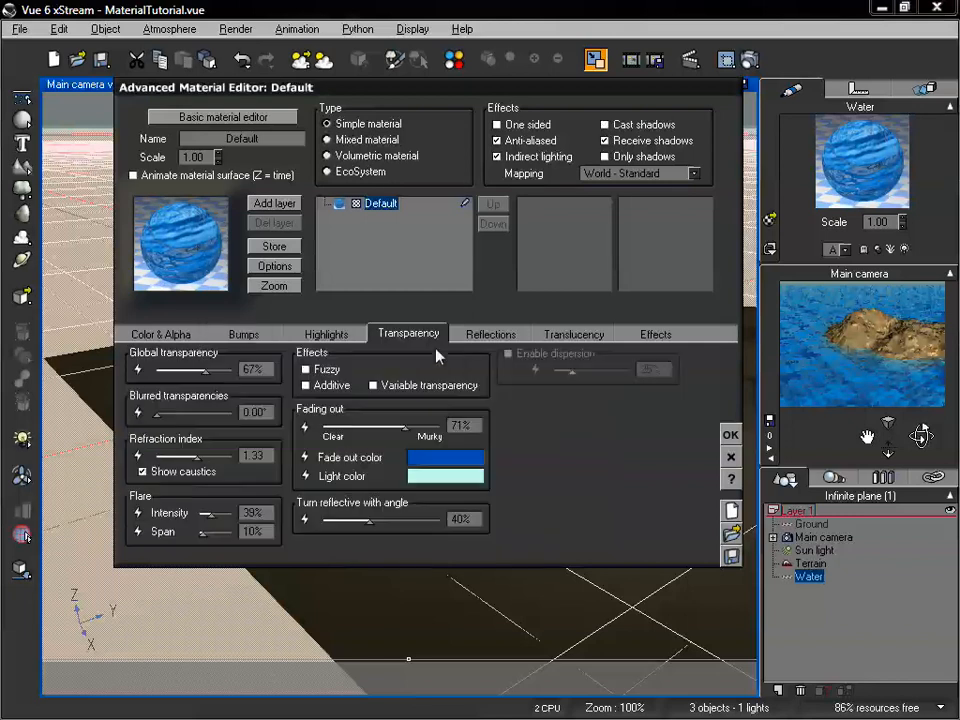
{"action": "left_click", "coordinate": [731, 434]}
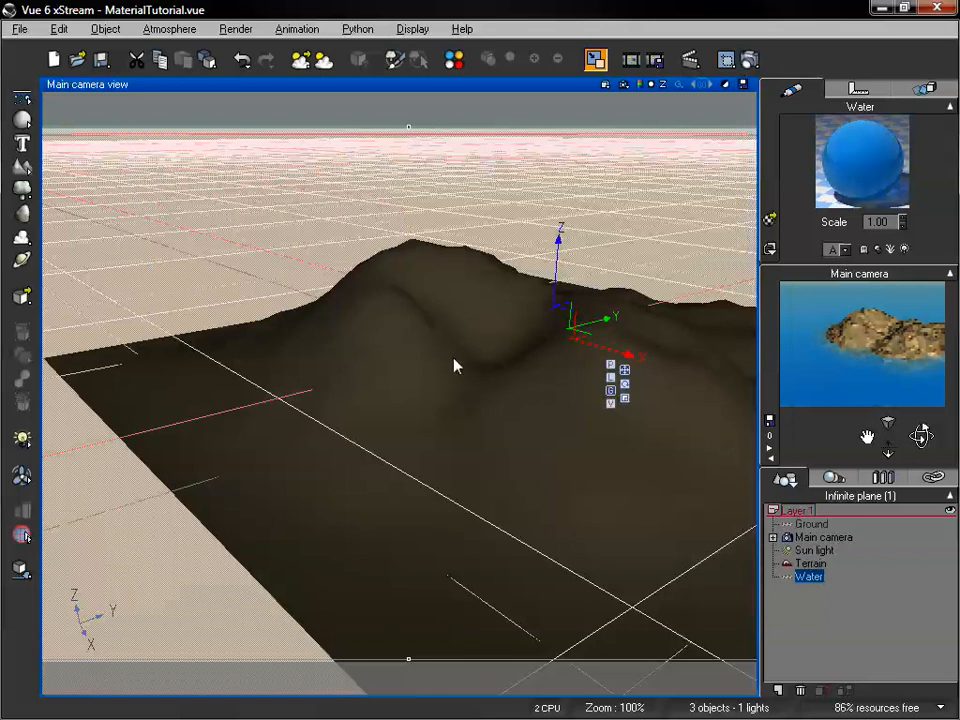
{"action": "left_click", "coordinate": [19, 28]}
{"action": "left_click", "coordinate": [31, 52]}
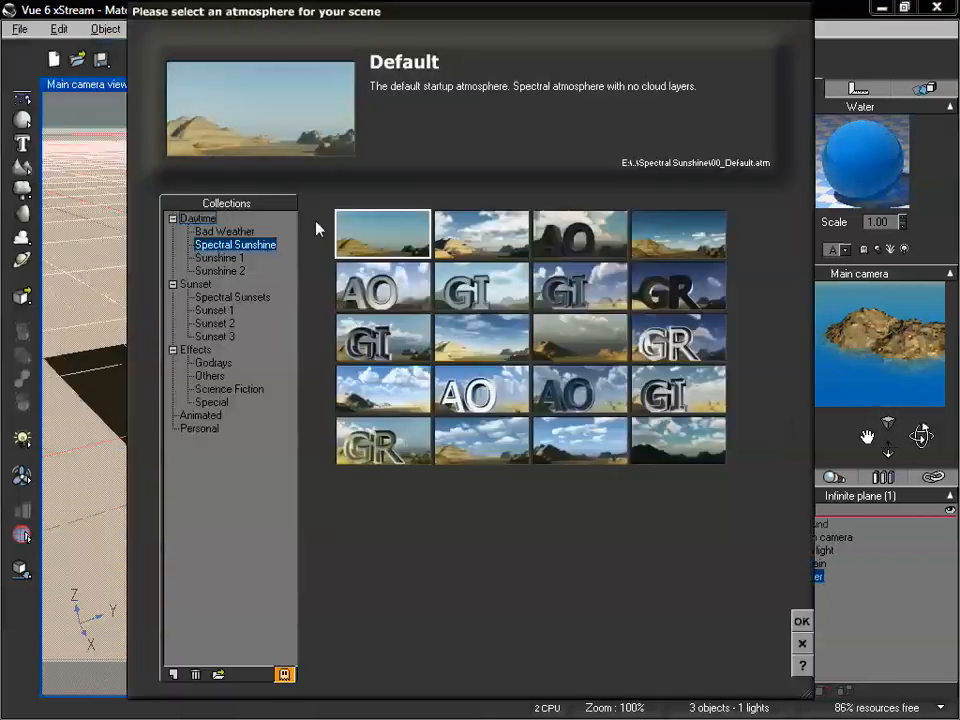
{"action": "left_click", "coordinate": [802, 622]}
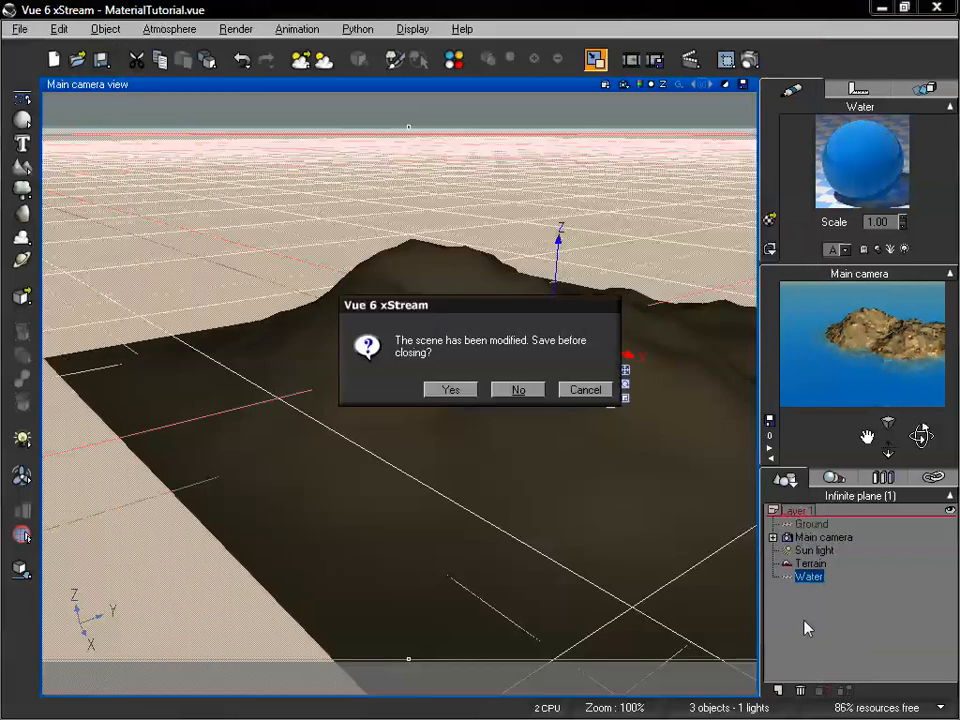
{"action": "left_click", "coordinate": [517, 392]}
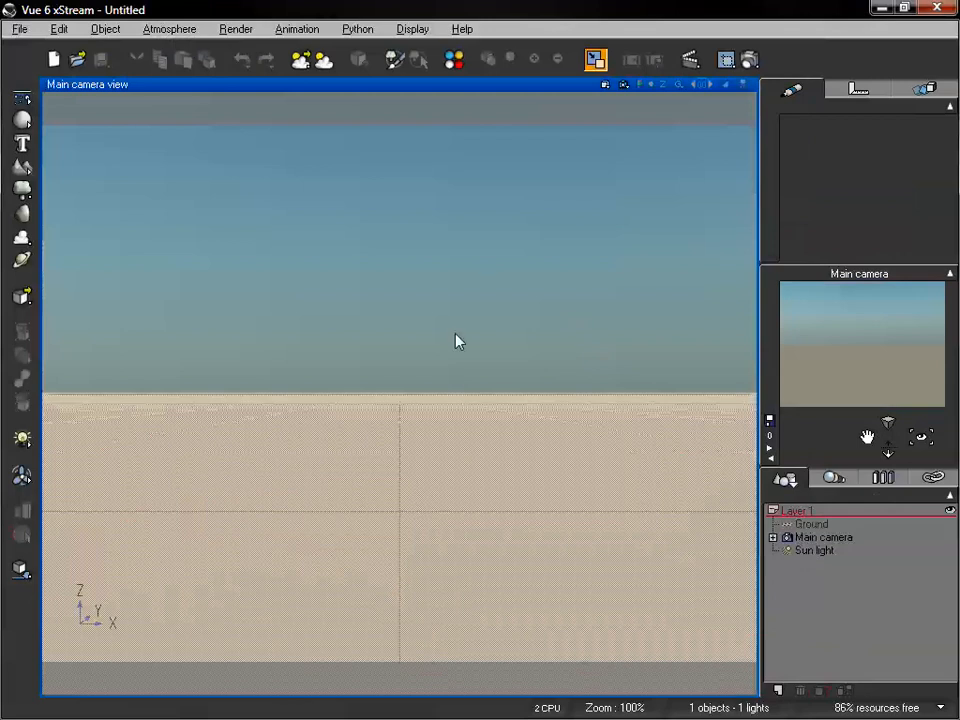
Step: Add a sphere to the empty scene and frame it large and centred in the main camera view
{"action": "left_click", "coordinate": [22, 119]}
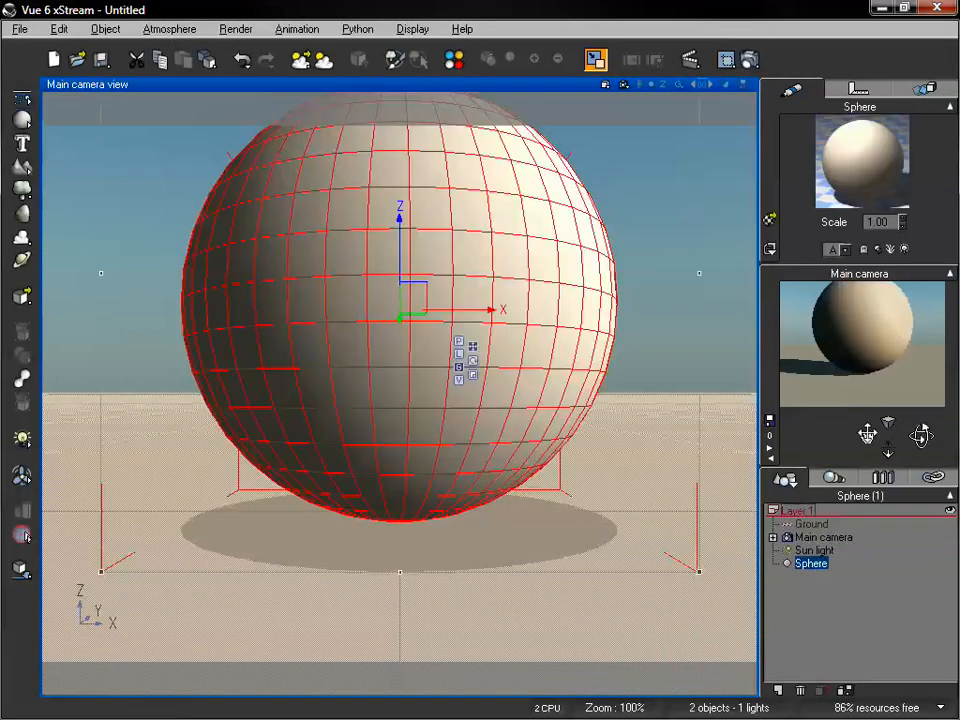
{"action": "mouse_move", "coordinate": [867, 437]}
{"action": "left_mouse_down"}
{"action": "mouse_move", "coordinate": [937, 500]}
{"action": "mouse_move", "coordinate": [868, 534]}
{"action": "left_mouse_up"}
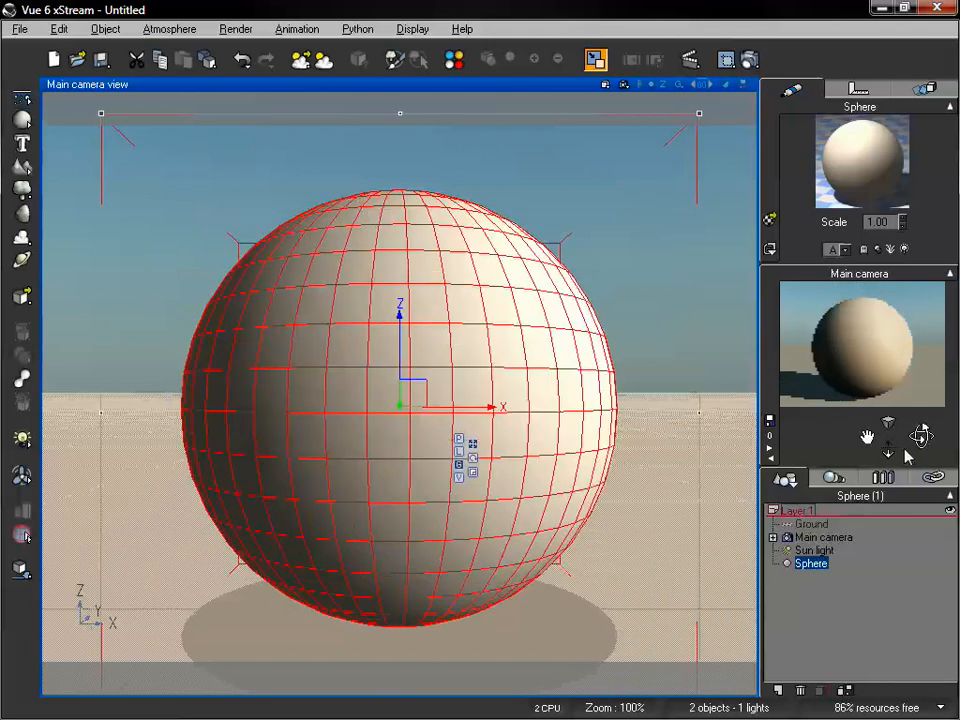
{"action": "left_click_drag", "start_coordinate": [889, 449], "coordinate": [889, 494]}
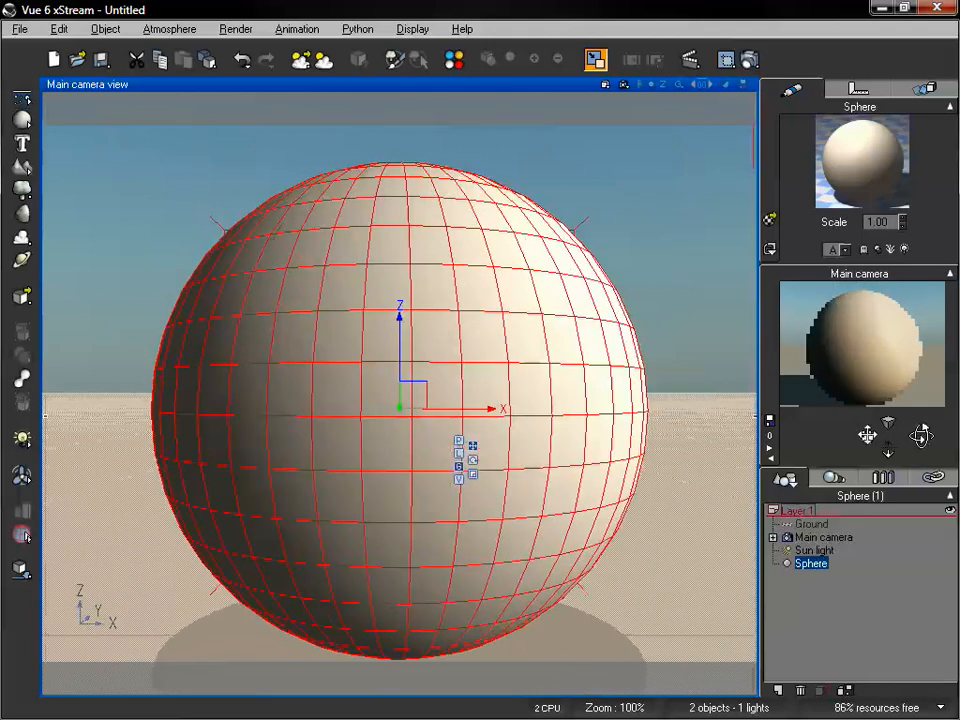
{"action": "left_click_drag", "start_coordinate": [867, 437], "coordinate": [890, 422]}
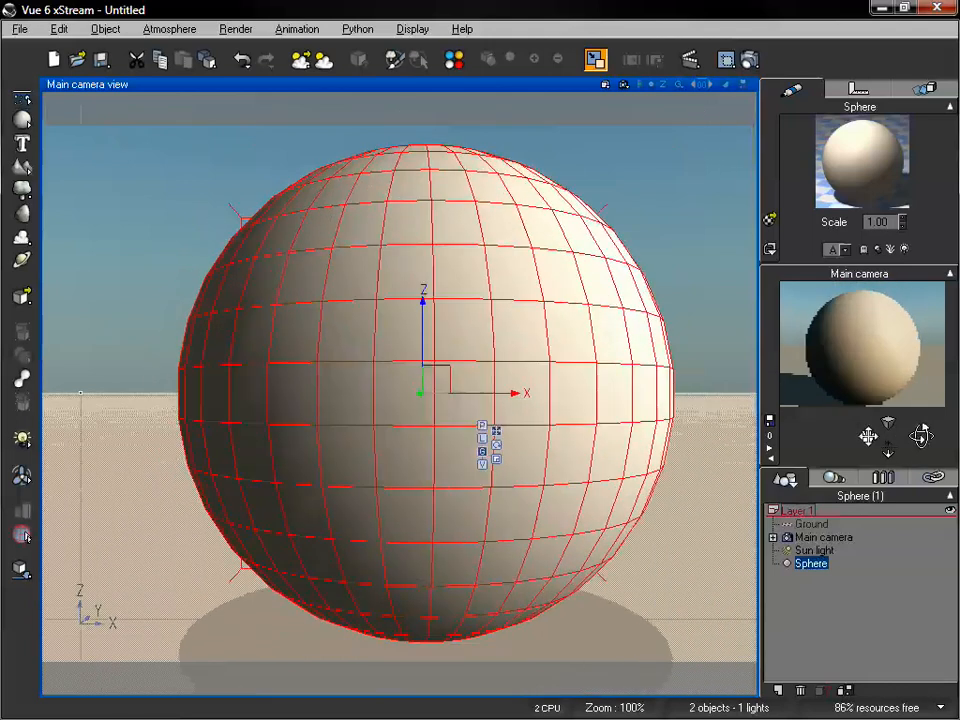
Step: Open the sphere's Default material for editing and turn on the Fuzzy transparency effect
{"action": "double_click", "coordinate": [857, 158]}
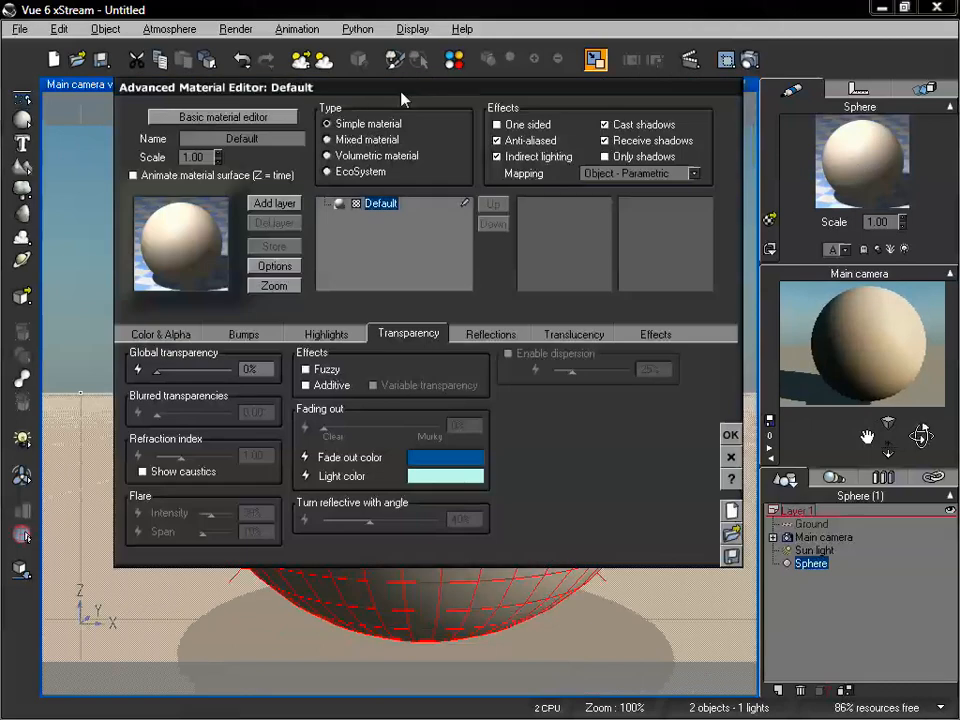
{"action": "left_click_drag", "start_coordinate": [402, 92], "coordinate": [331, 97]}
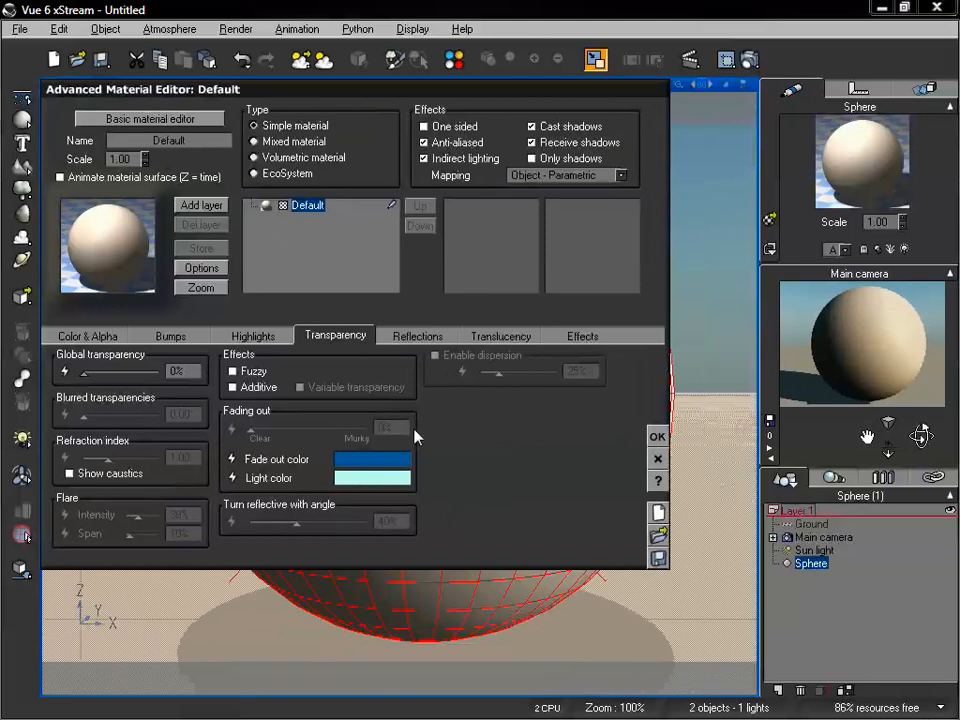
{"action": "left_click", "coordinate": [245, 372]}
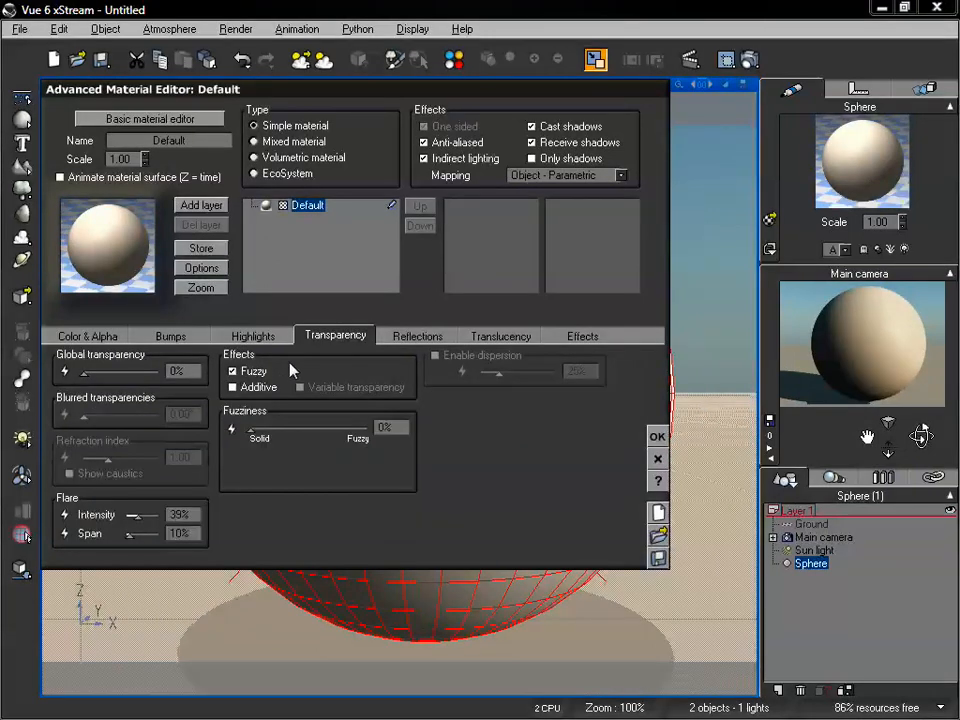
{"action": "left_click", "coordinate": [233, 371]}
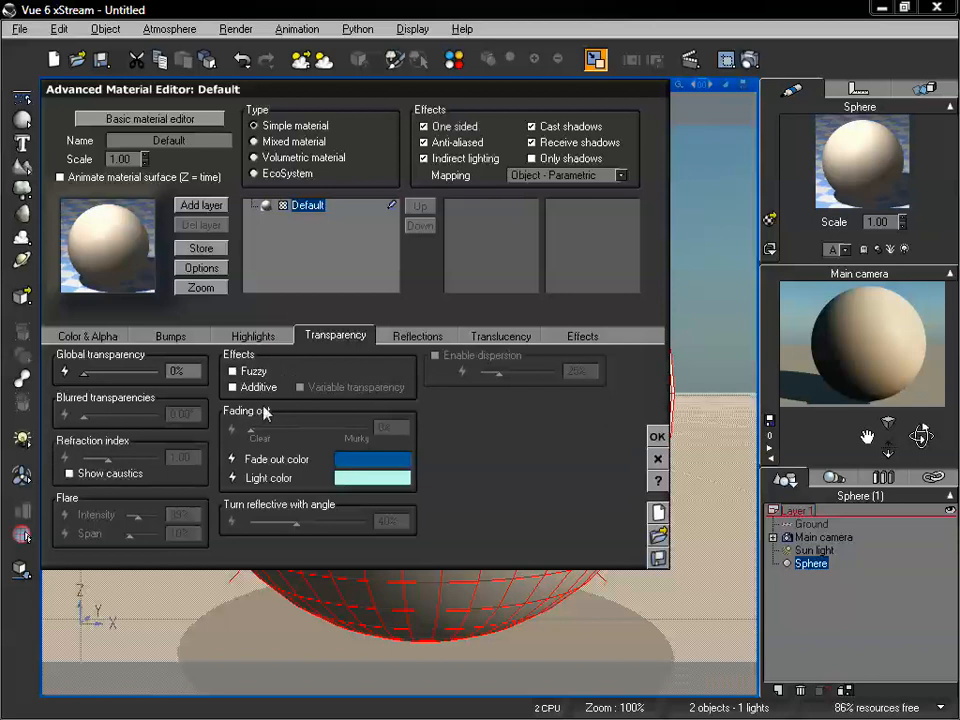
{"action": "left_click", "coordinate": [232, 371]}
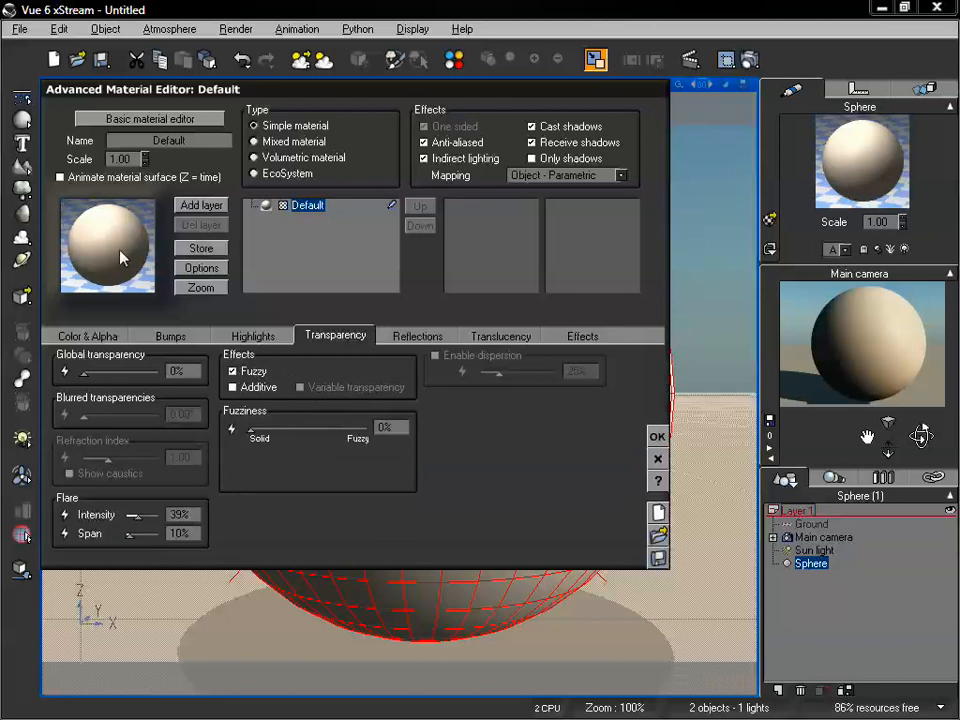
Step: Compare the sphere's fuzziness at 100%, 29%, 0%, 39% and 90% in the camera preview
{"action": "left_click_drag", "start_coordinate": [252, 428], "coordinate": [375, 417]}
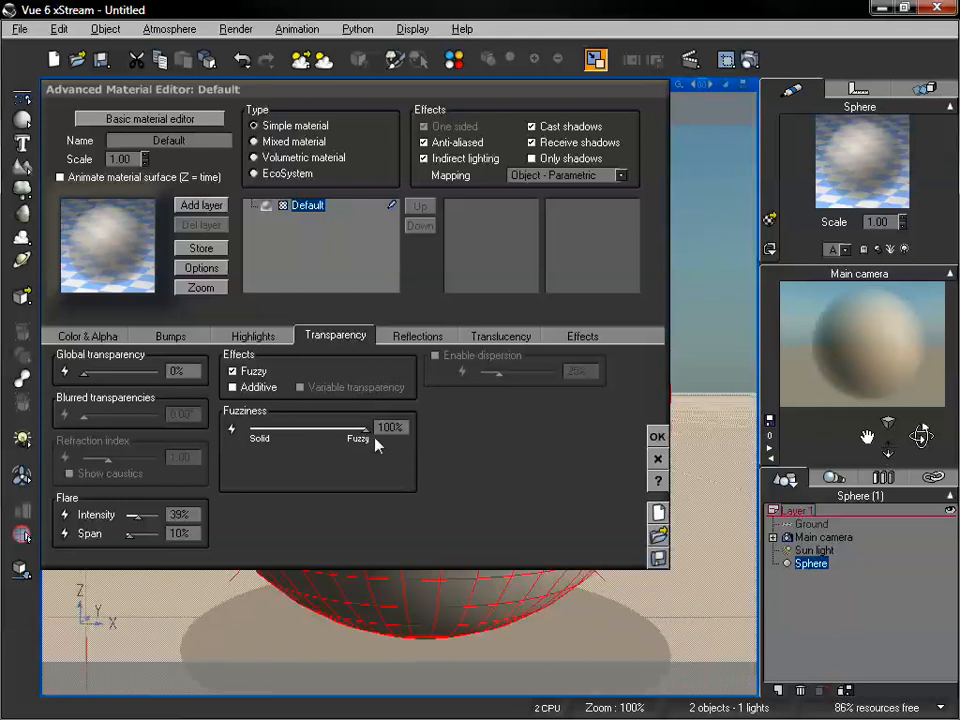
{"action": "left_click_drag", "start_coordinate": [375, 440], "coordinate": [334, 434]}
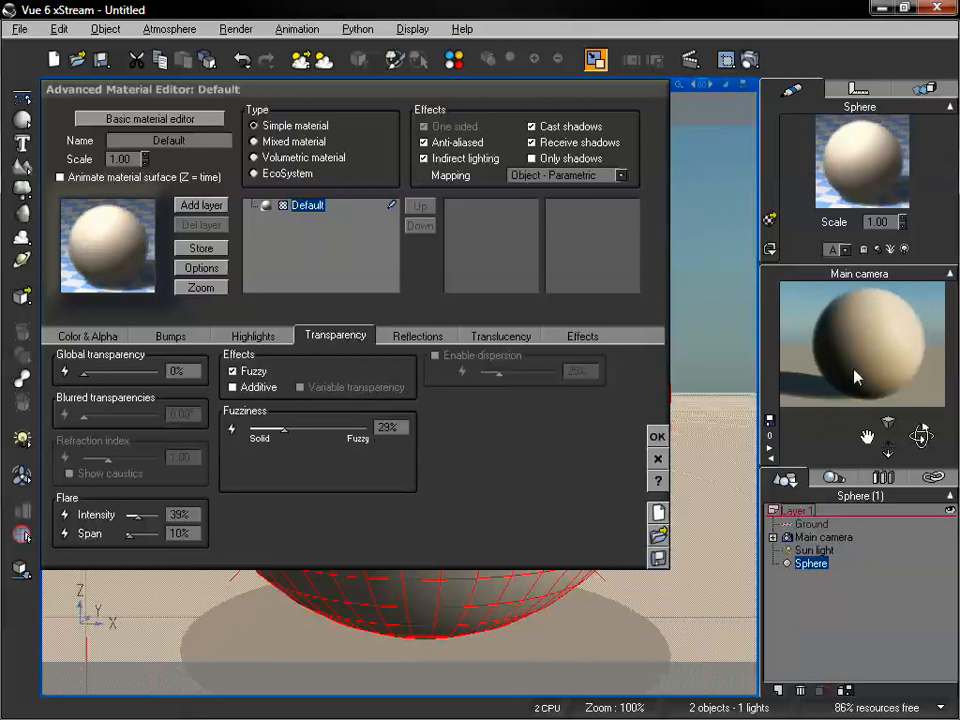
{"action": "left_click_drag", "start_coordinate": [284, 428], "coordinate": [249, 428]}
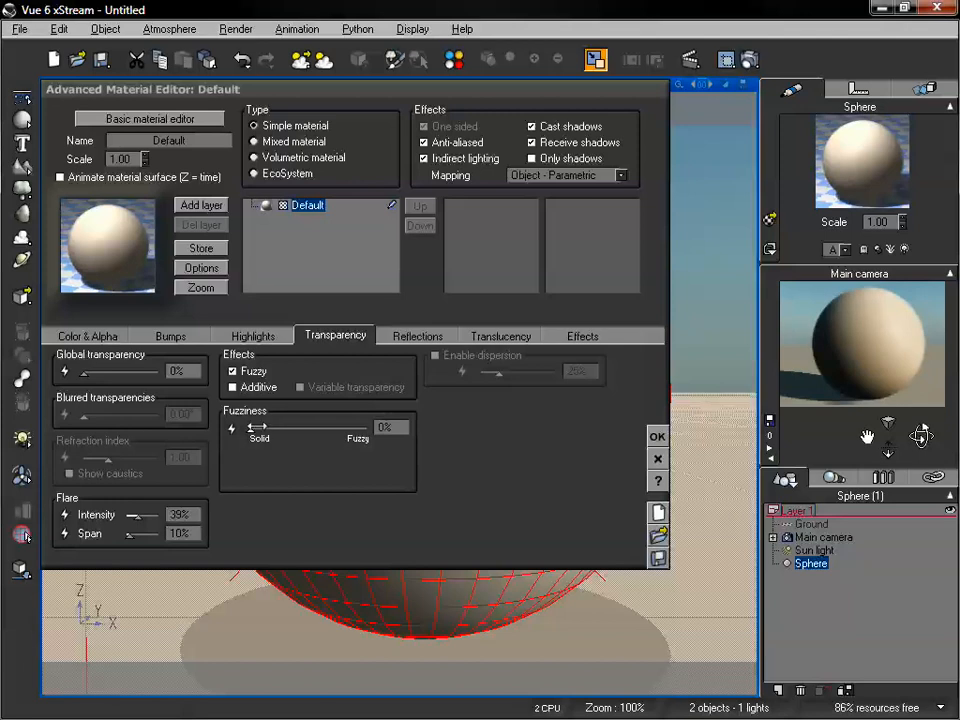
{"action": "left_click_drag", "start_coordinate": [251, 428], "coordinate": [293, 428]}
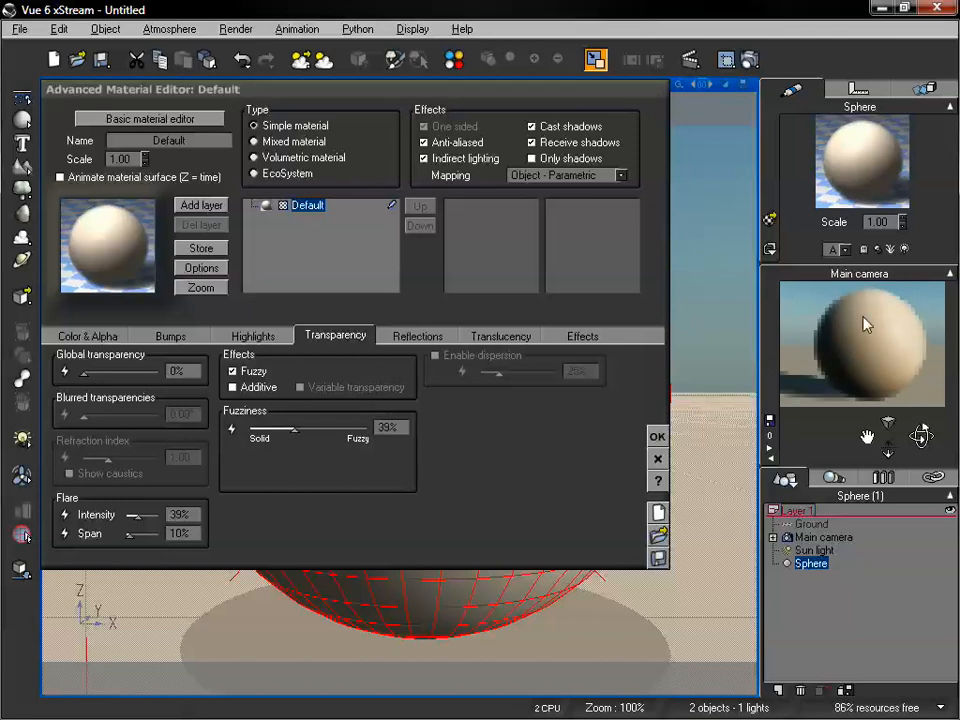
{"action": "left_click_drag", "start_coordinate": [294, 428], "coordinate": [357, 428]}
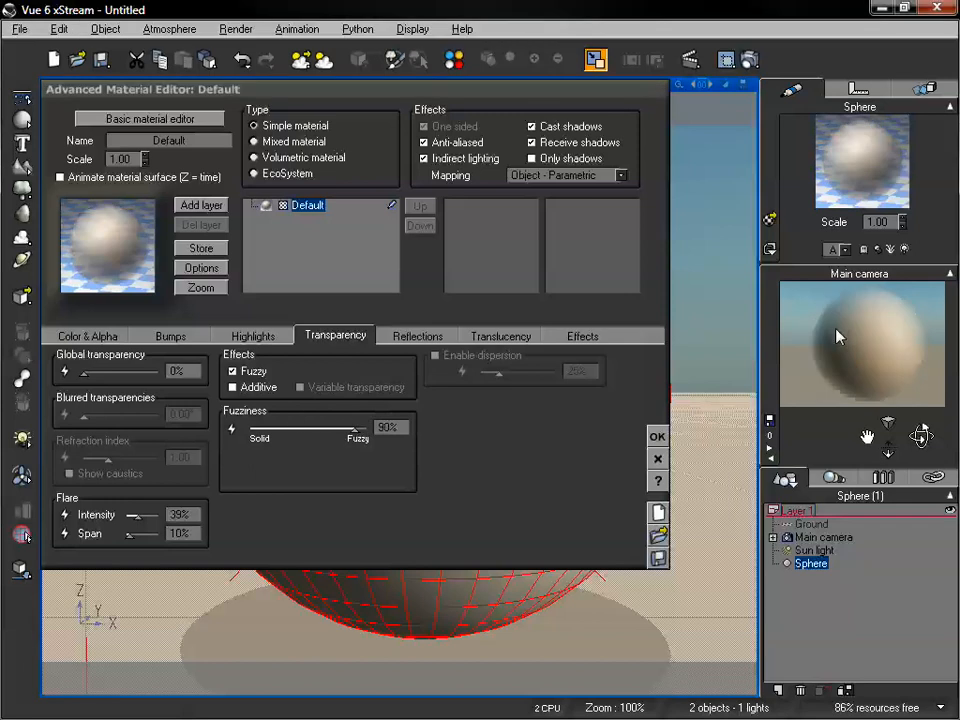
Step: Open the fuzziness function and replace the constant node feeding the Fading out output with a Simple Fractal node
{"action": "left_click", "coordinate": [231, 429]}
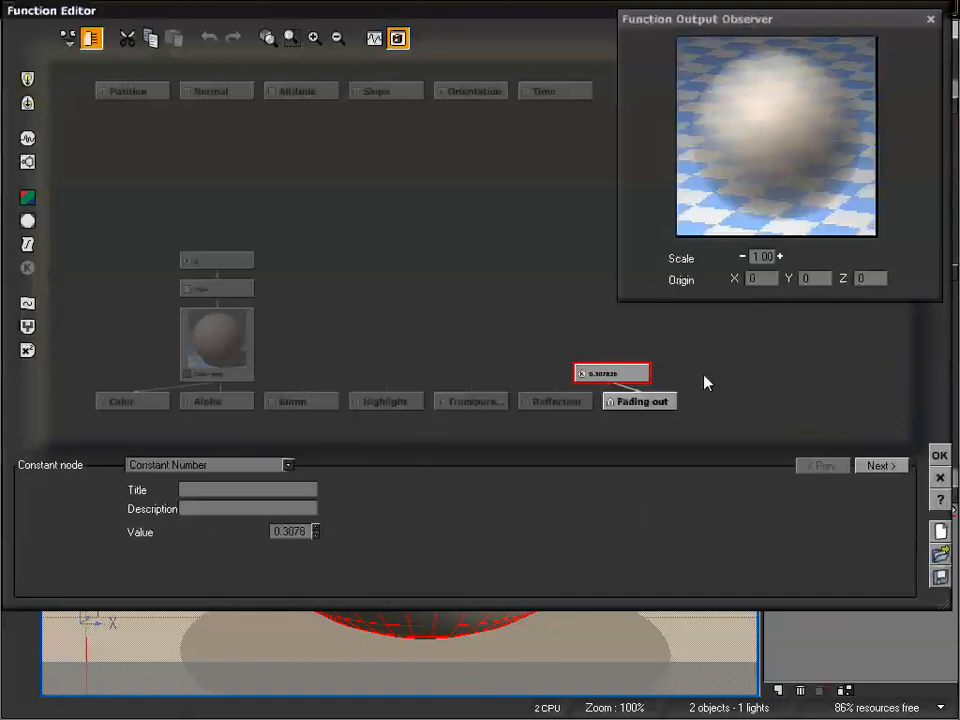
{"action": "left_click_drag", "start_coordinate": [607, 378], "coordinate": [551, 293]}
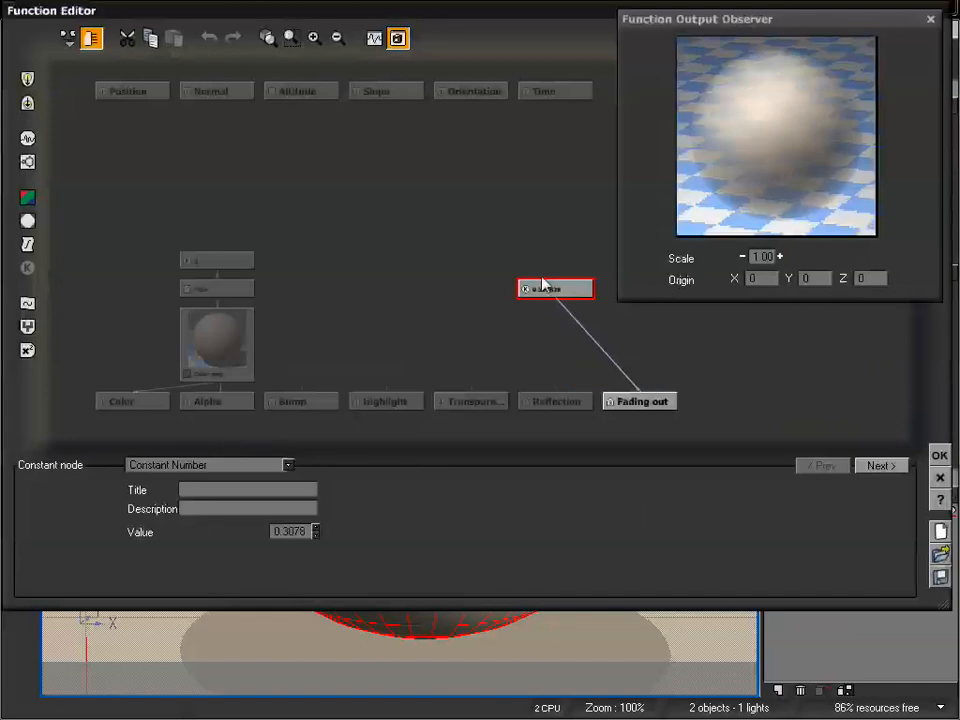
{"action": "left_click", "coordinate": [645, 403]}
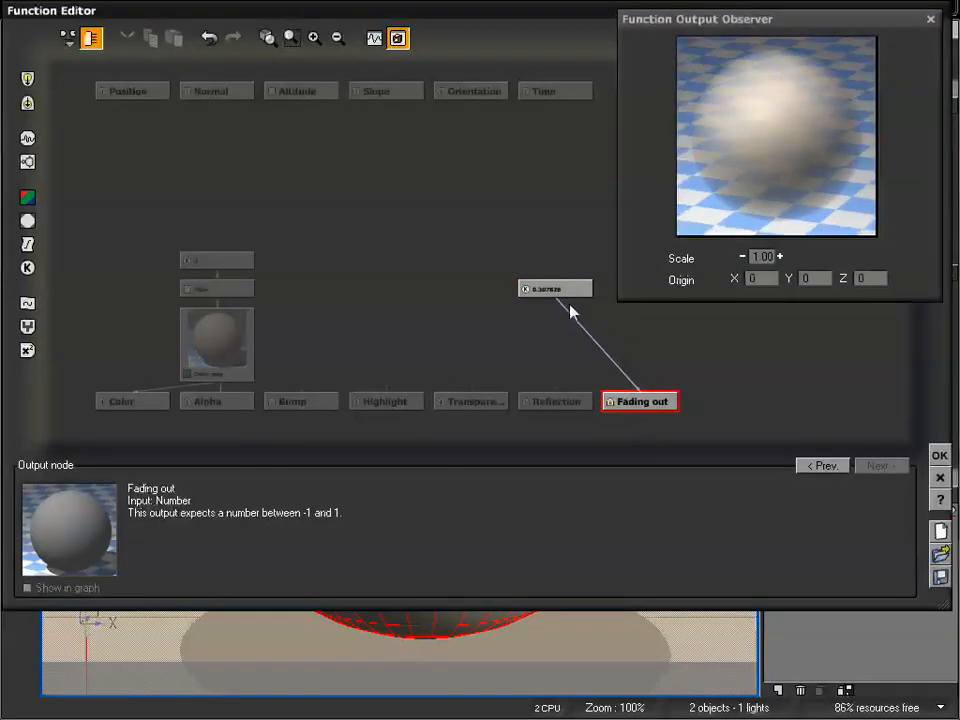
{"action": "left_click", "coordinate": [571, 292]}
{"action": "left_click_drag", "start_coordinate": [572, 290], "coordinate": [572, 260]}
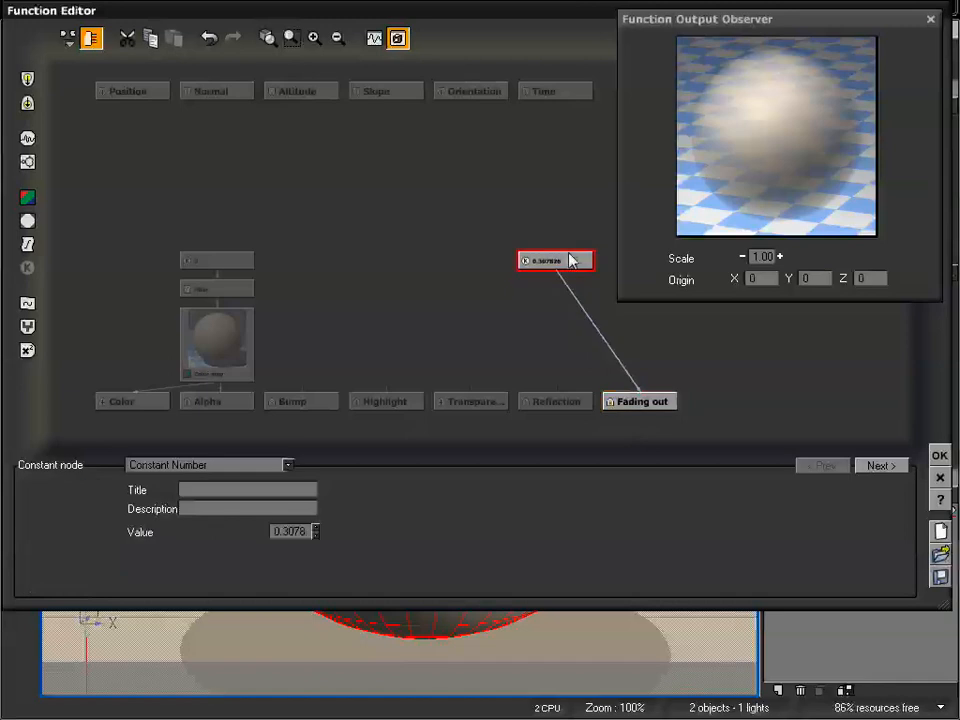
{"action": "left_click", "coordinate": [27, 161]}
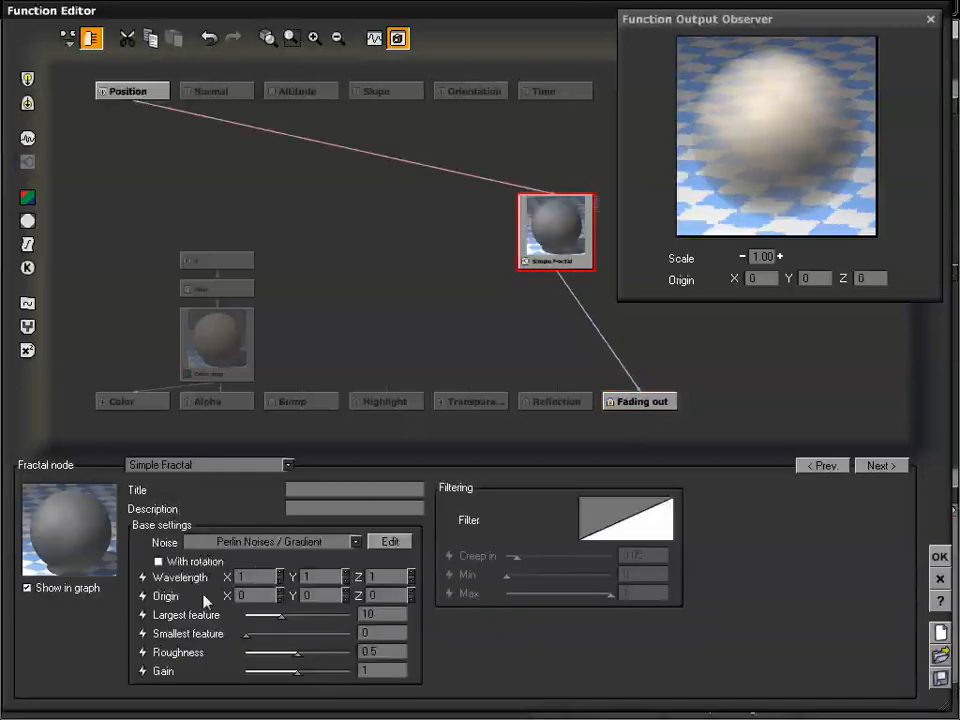
Step: Set the Simple Fractal node's wavelength to .2 in X, Y and Z
{"action": "double_click", "coordinate": [252, 577]}
{"action": "type", "text": ".2"}
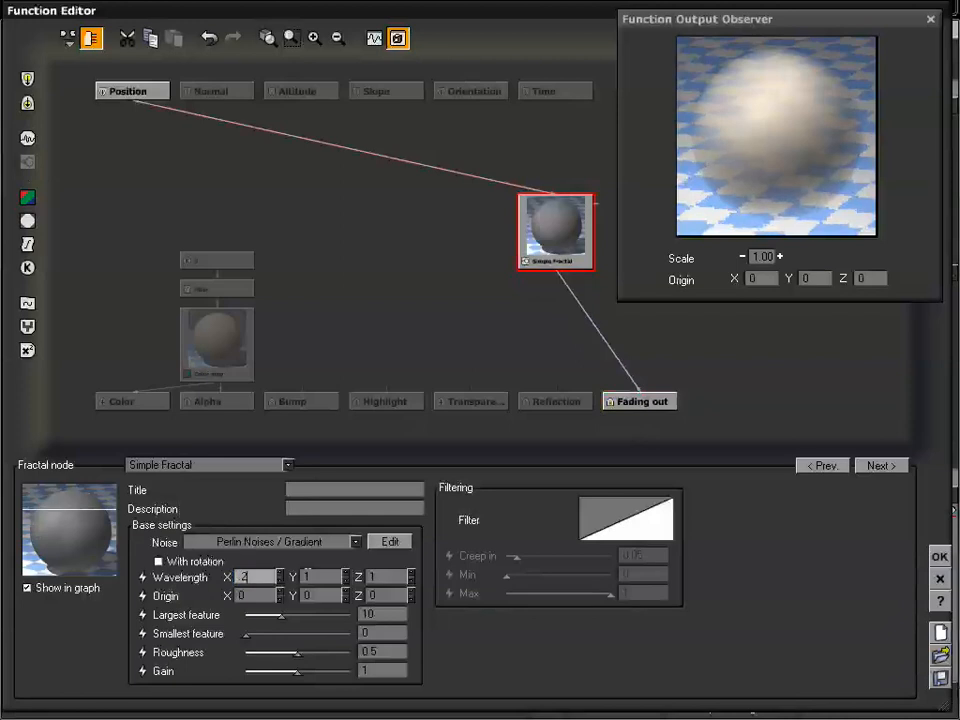
{"action": "key", "text": "Tab"}
{"action": "type", "text": ".2"}
{"action": "key", "text": "Tab"}
{"action": "type", "text": ".2"}
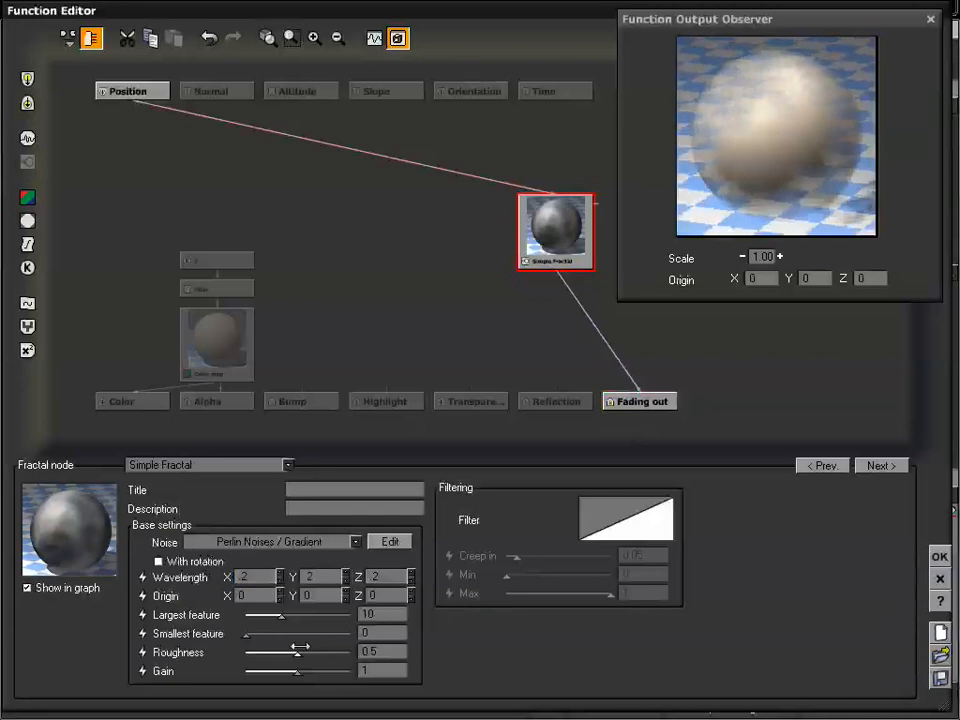
Step: Raise the fractal's roughness to about 0.66 and gain to about 1.27, accept the function and inspect the fuzzy sphere from another angle
{"action": "mouse_move", "coordinate": [300, 651]}
{"action": "left_mouse_down"}
{"action": "mouse_move", "coordinate": [317, 647]}
{"action": "mouse_move", "coordinate": [303, 671]}
{"action": "left_mouse_up"}
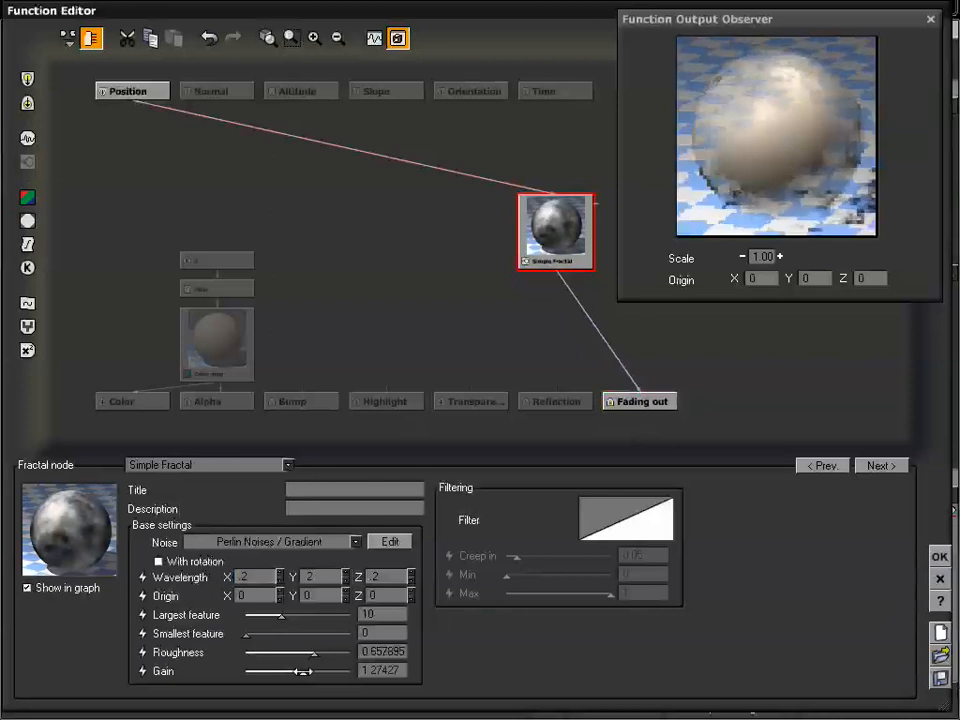
{"action": "left_click", "coordinate": [939, 557]}
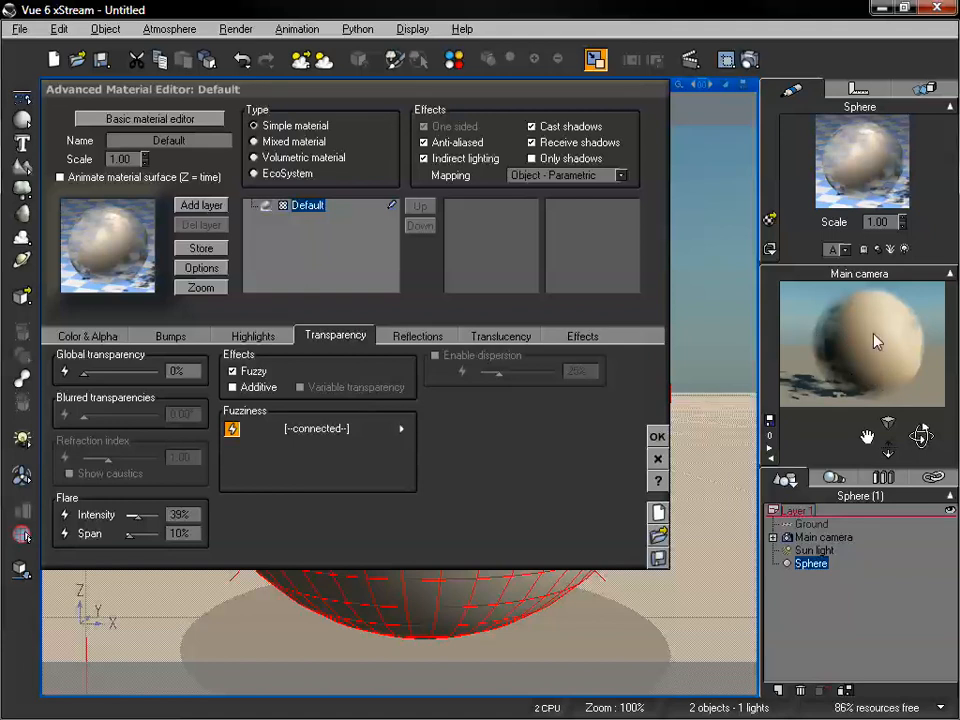
{"action": "left_click_drag", "start_coordinate": [922, 432], "coordinate": [923, 435]}
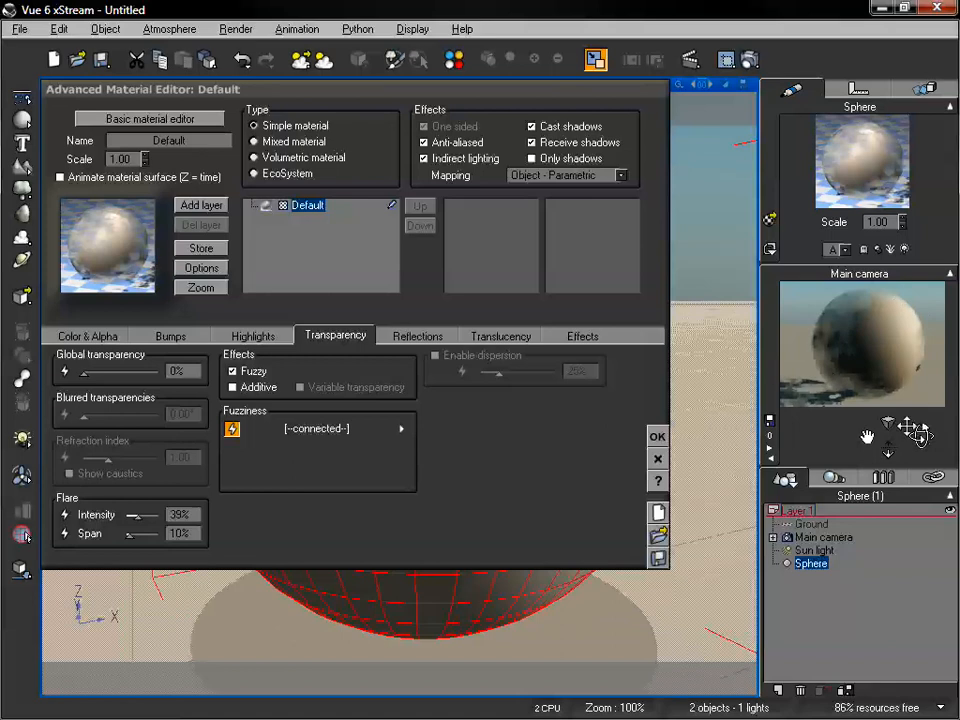
{"action": "left_click_drag", "start_coordinate": [919, 434], "coordinate": [921, 435]}
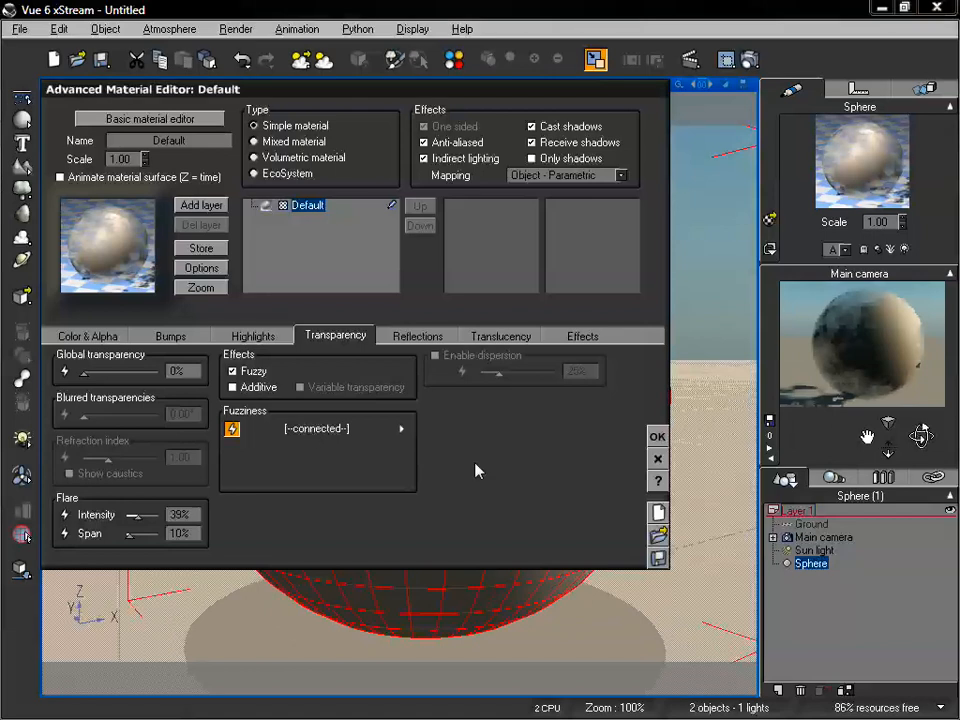
Step: Reopen the fuzziness function and set the Simple Fractal node's wavelength to .1 in X, Y and Z
{"action": "left_click", "coordinate": [401, 430]}
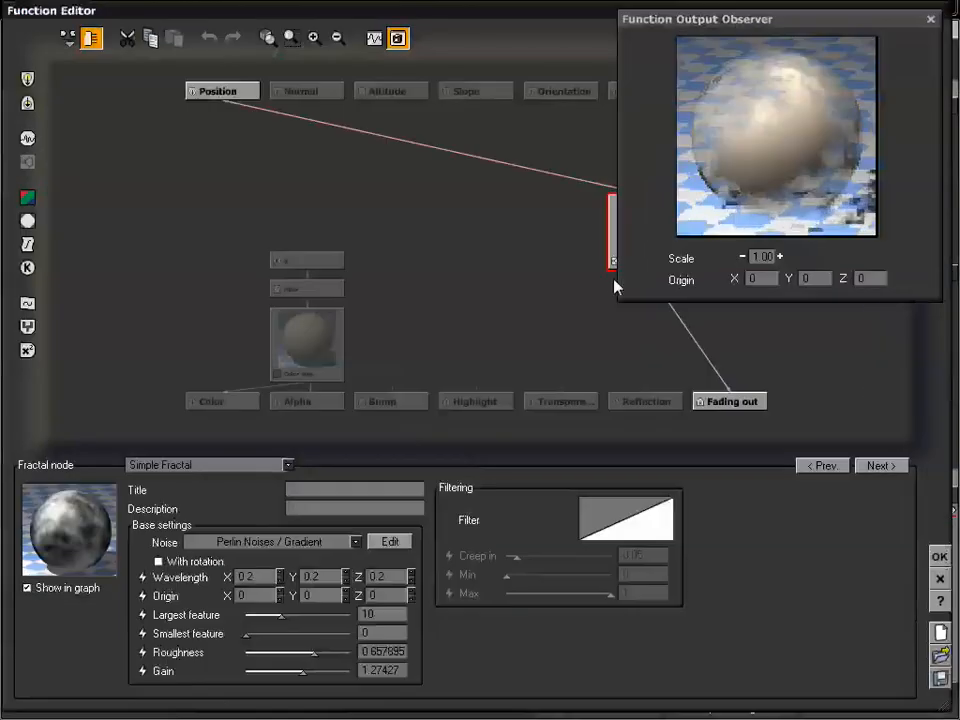
{"action": "left_click_drag", "start_coordinate": [613, 229], "coordinate": [474, 256]}
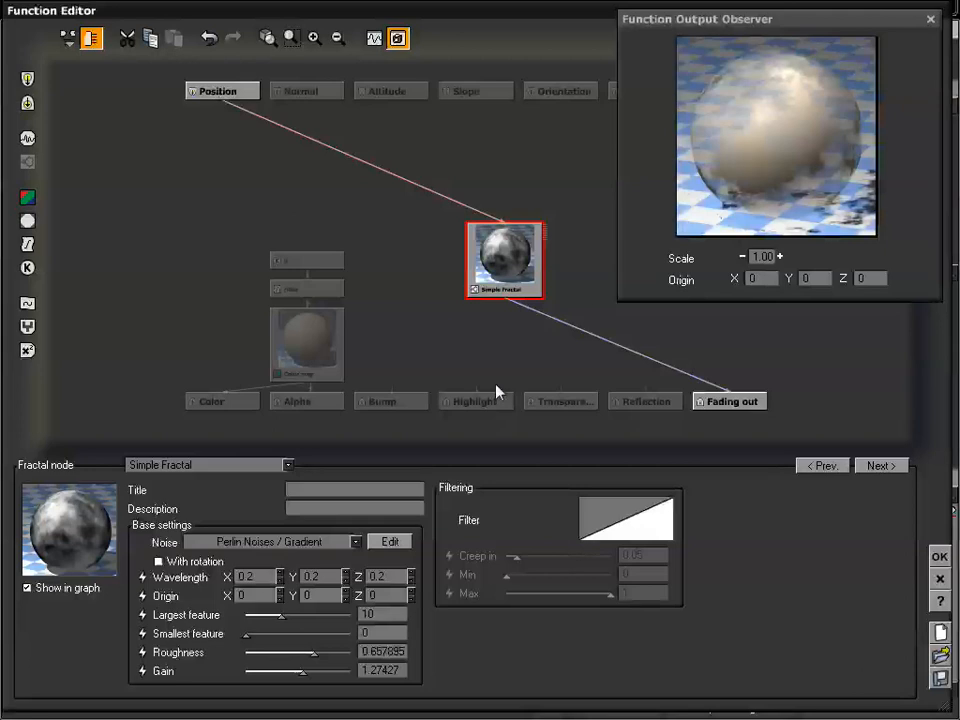
{"action": "double_click", "coordinate": [255, 576]}
{"action": "type", "text": ".1"}
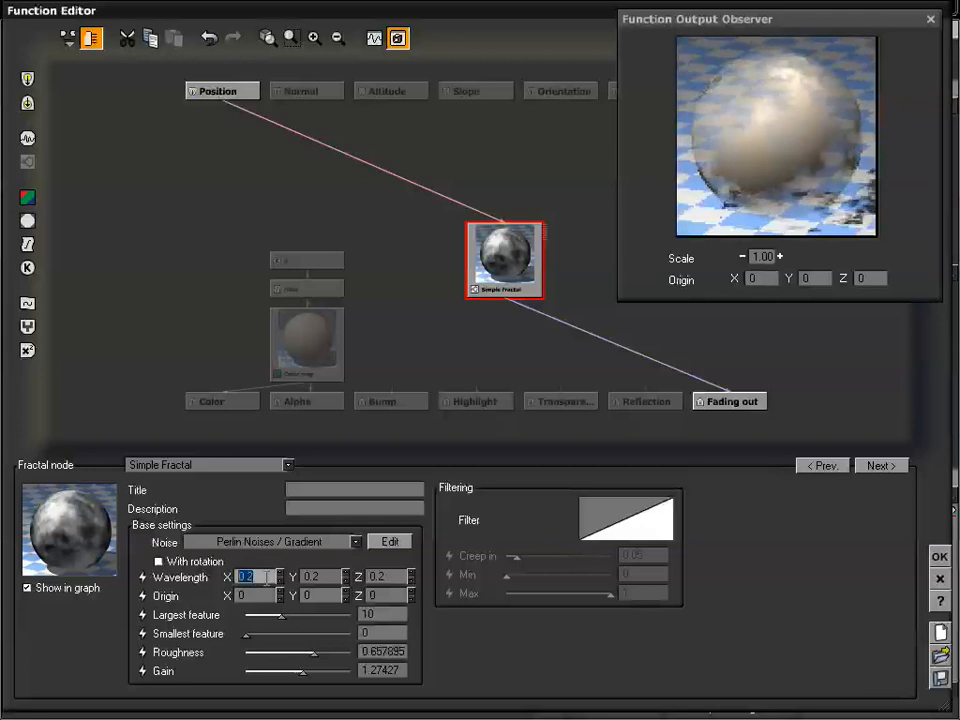
{"action": "double_click", "coordinate": [318, 576]}
{"action": "type", "text": ".1"}
{"action": "double_click", "coordinate": [390, 576]}
{"action": "type", "text": ".1"}
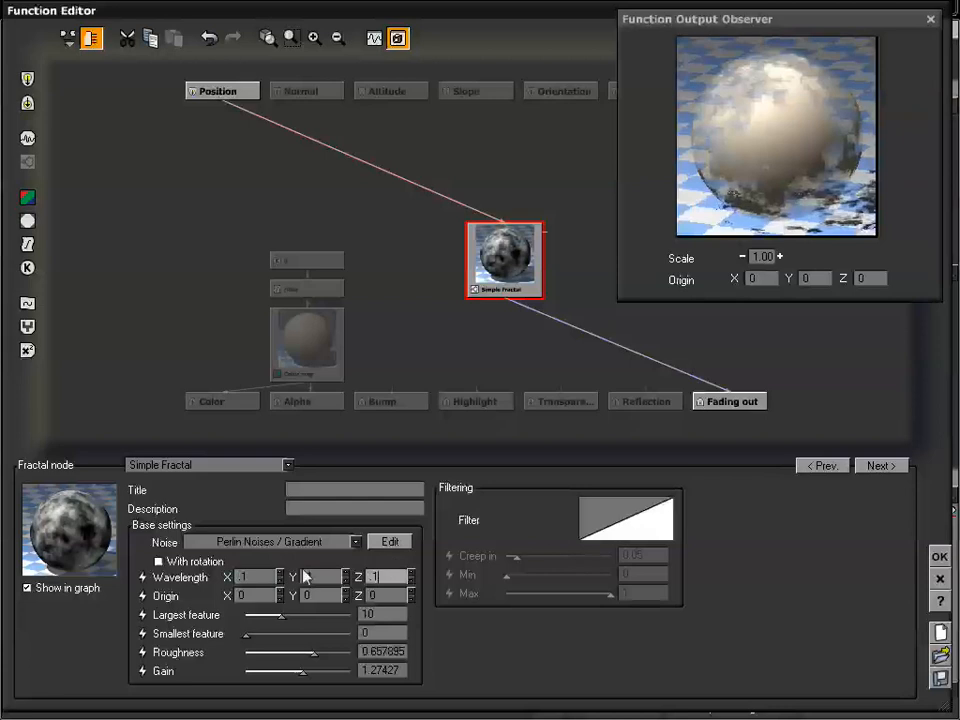
Step: Lower the fractal's largest feature to about 4.7, accept the function and inspect the fuzzy sphere from other angles
{"action": "mouse_move", "coordinate": [281, 615]}
{"action": "left_mouse_down"}
{"action": "mouse_move", "coordinate": [257, 616]}
{"action": "mouse_move", "coordinate": [270, 615]}
{"action": "left_mouse_up"}
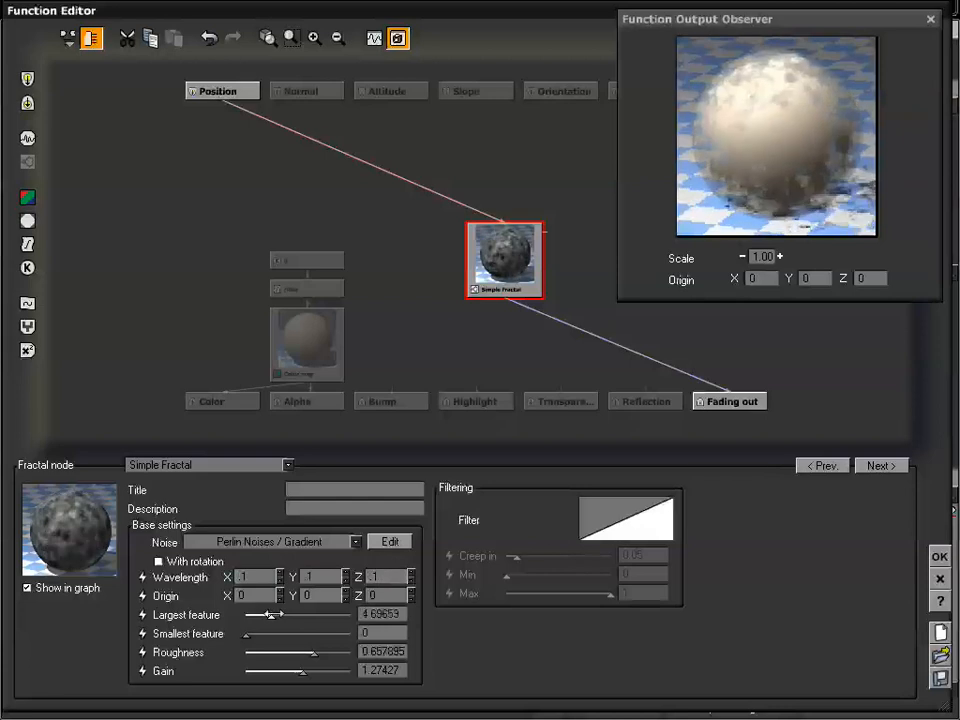
{"action": "left_click", "coordinate": [938, 556]}
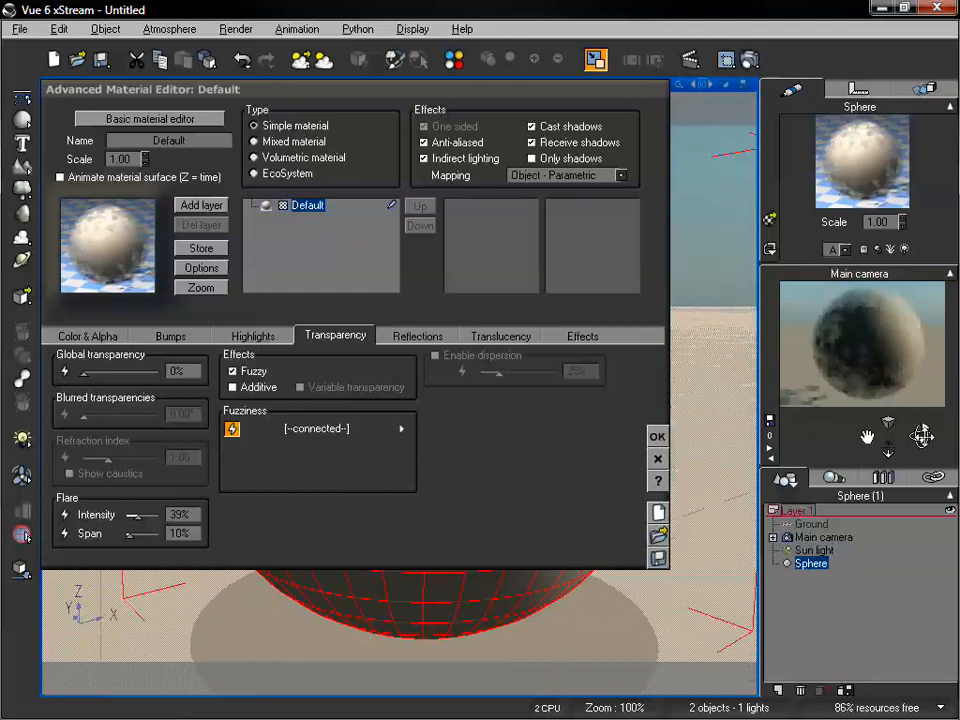
{"action": "left_click_drag", "start_coordinate": [922, 436], "coordinate": [921, 432]}
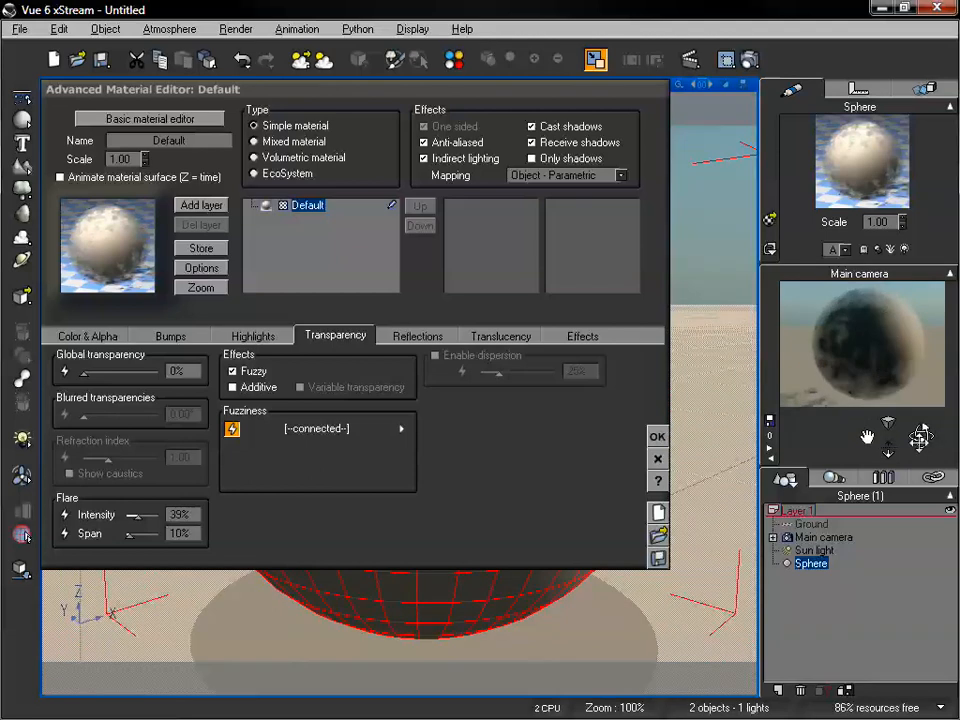
{"action": "left_click_drag", "start_coordinate": [922, 435], "coordinate": [922, 436]}
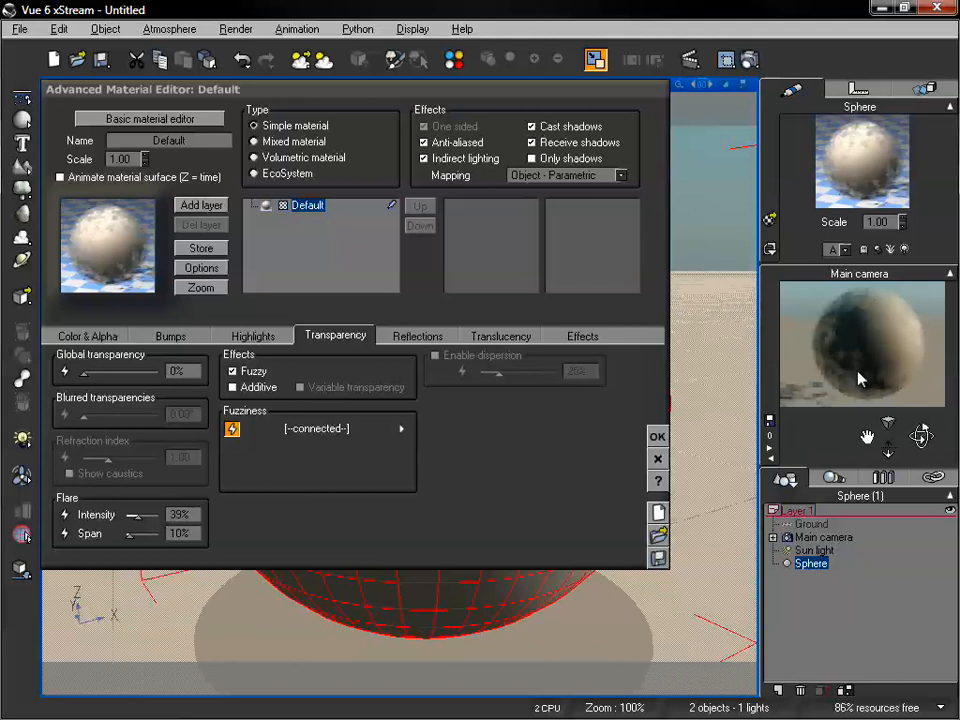
Step: Turn off the Fuzzy effect and shadow casting for the sphere's material
{"action": "left_click", "coordinate": [232, 371]}
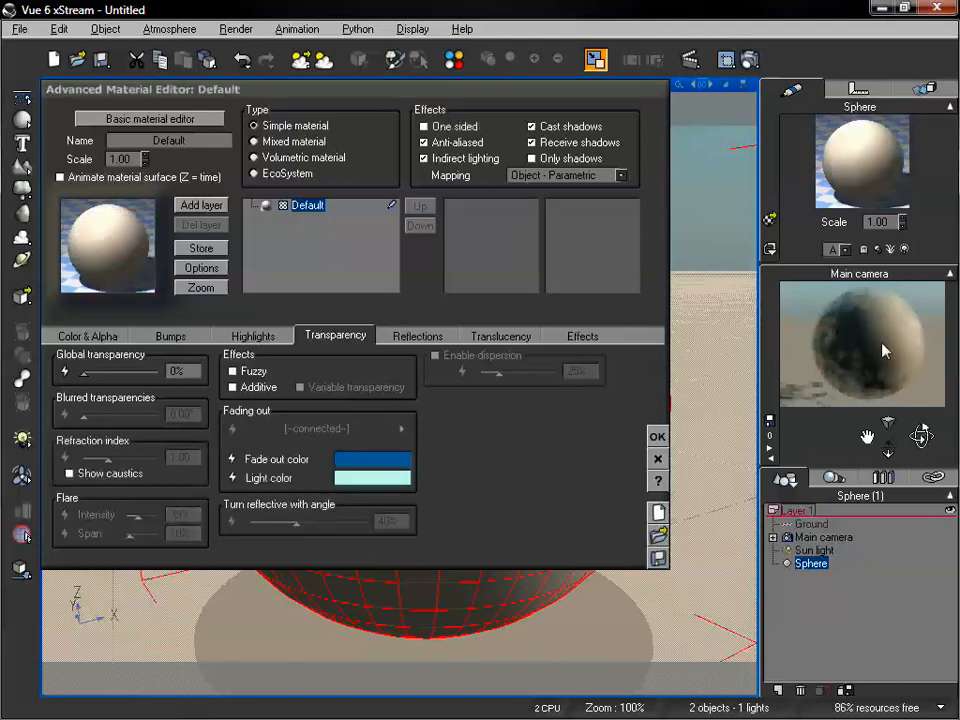
{"action": "left_click_drag", "start_coordinate": [889, 453], "coordinate": [889, 482]}
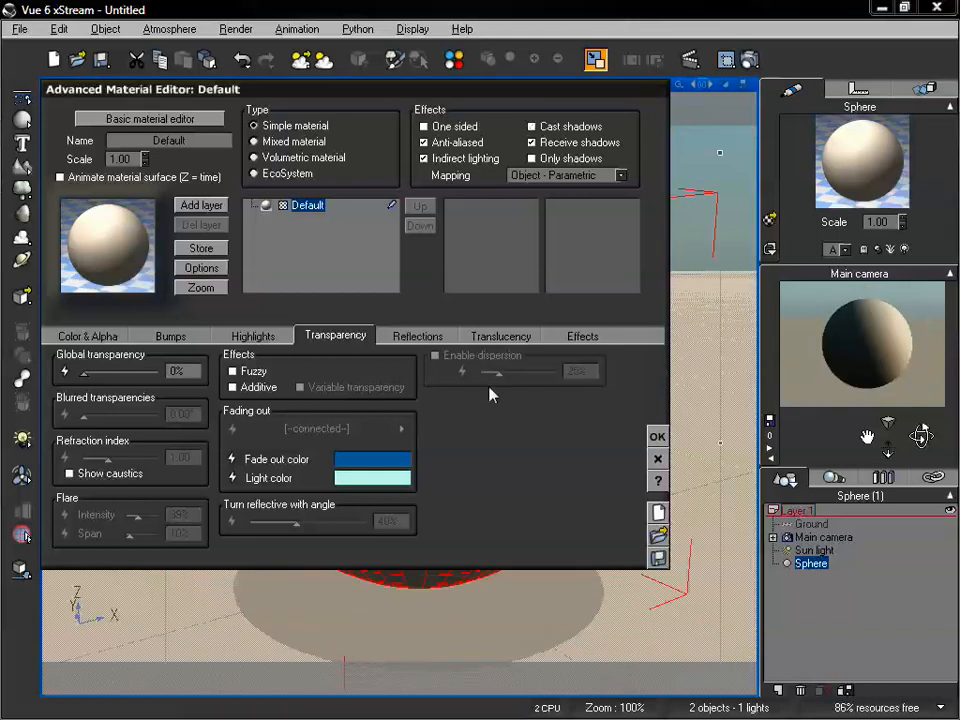
Step: Try the Additive transparency effect on the sphere and view it from another angle
{"action": "left_click", "coordinate": [246, 389]}
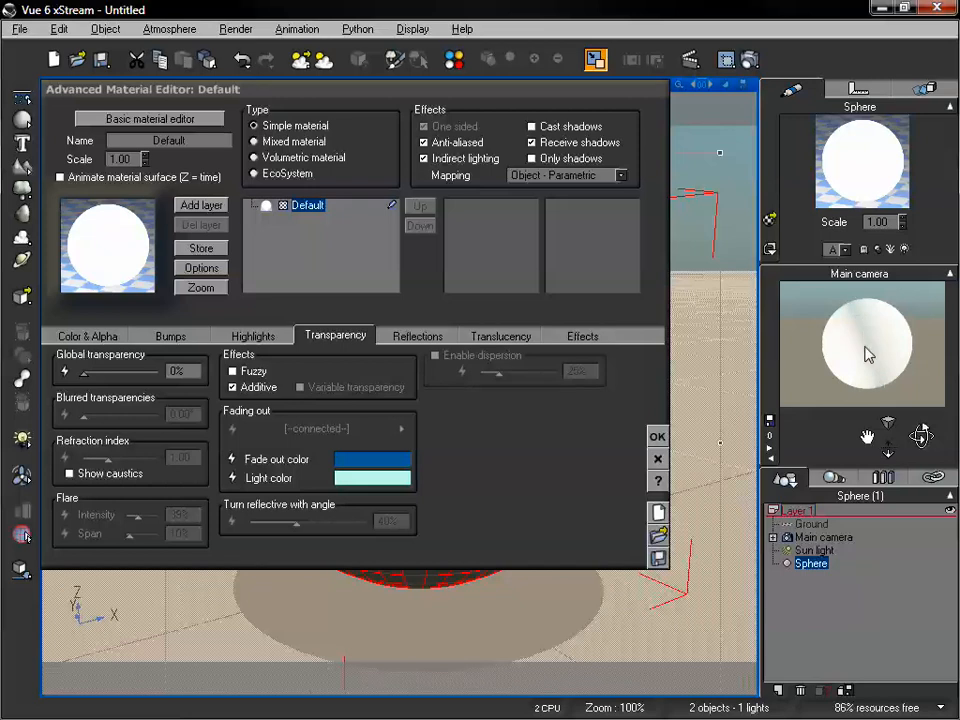
{"action": "left_click_drag", "start_coordinate": [921, 435], "coordinate": [922, 435]}
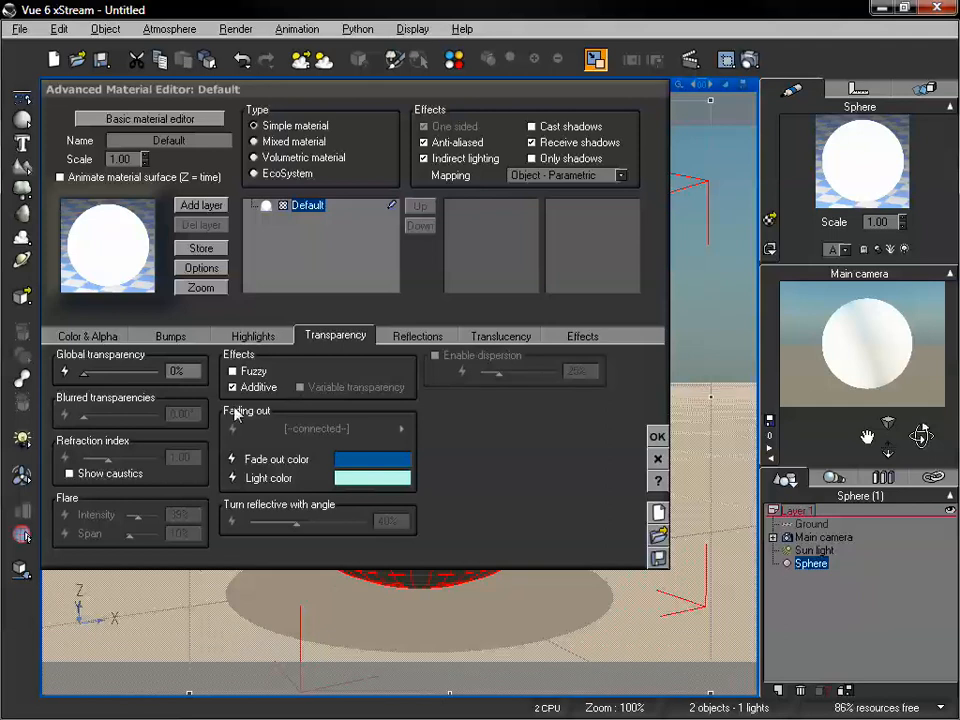
{"action": "left_click", "coordinate": [263, 390]}
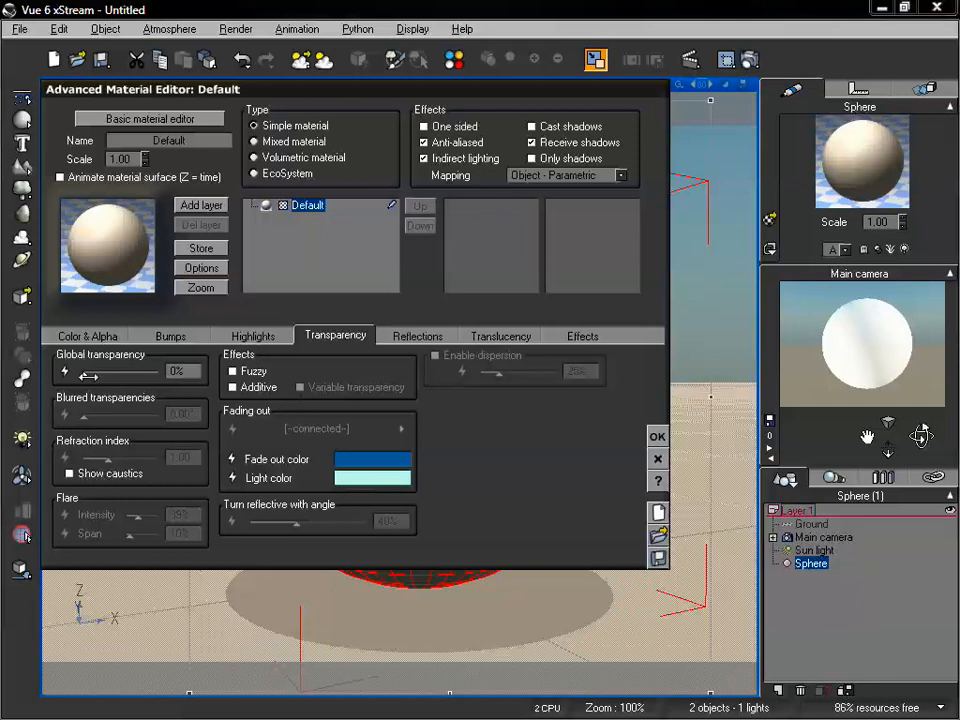
Step: Set the global transparency to 100% and replace the function connected to Fading out with a constant 0%
{"action": "left_click_drag", "start_coordinate": [88, 376], "coordinate": [158, 370]}
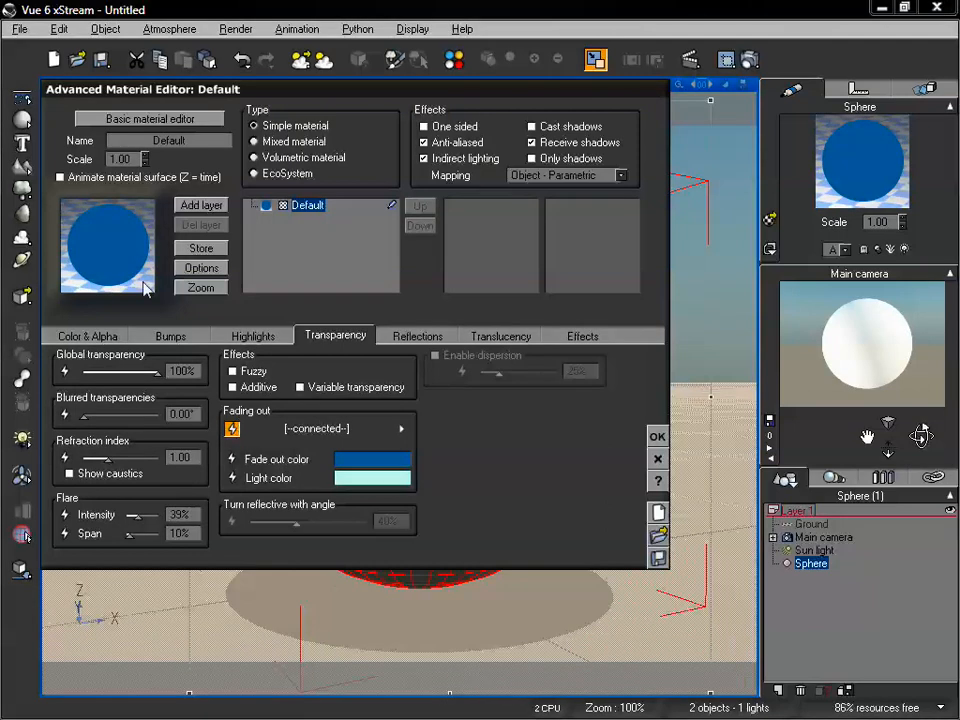
{"action": "left_click", "coordinate": [231, 430]}
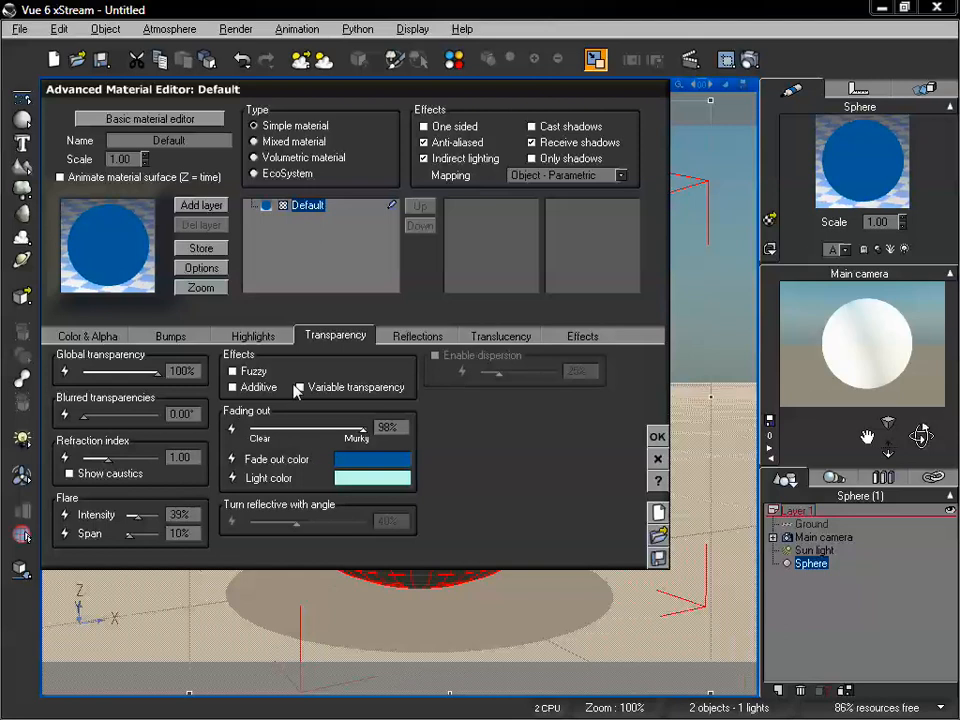
{"action": "left_click_drag", "start_coordinate": [358, 430], "coordinate": [248, 430]}
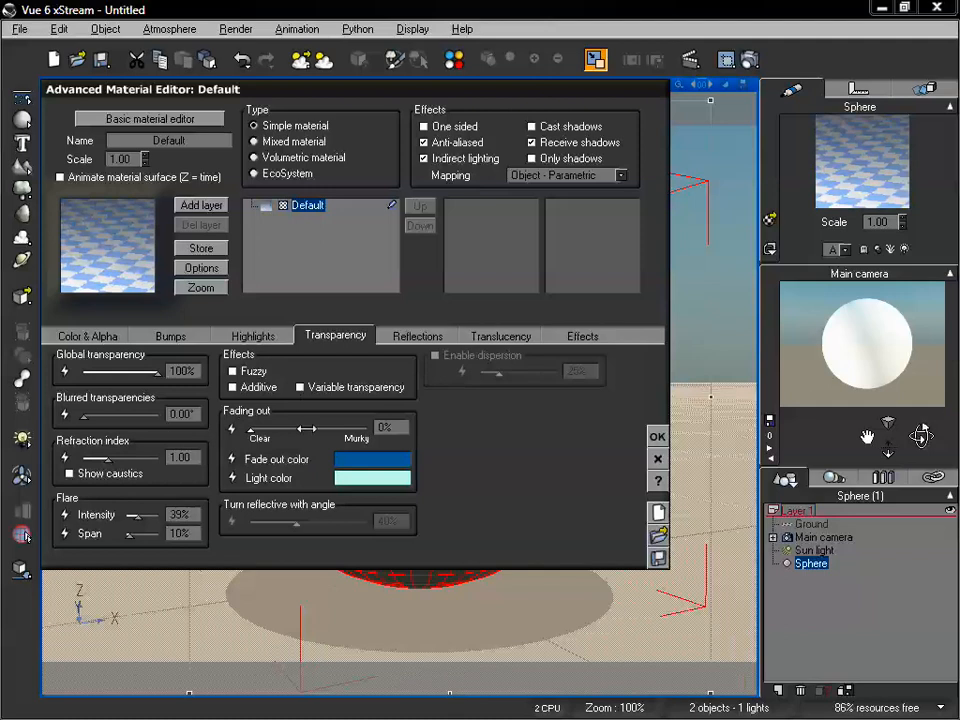
Step: Enable Variable transparency and feed the Transparency output in its function graph from a new Simple Fractal node
{"action": "left_click", "coordinate": [300, 387]}
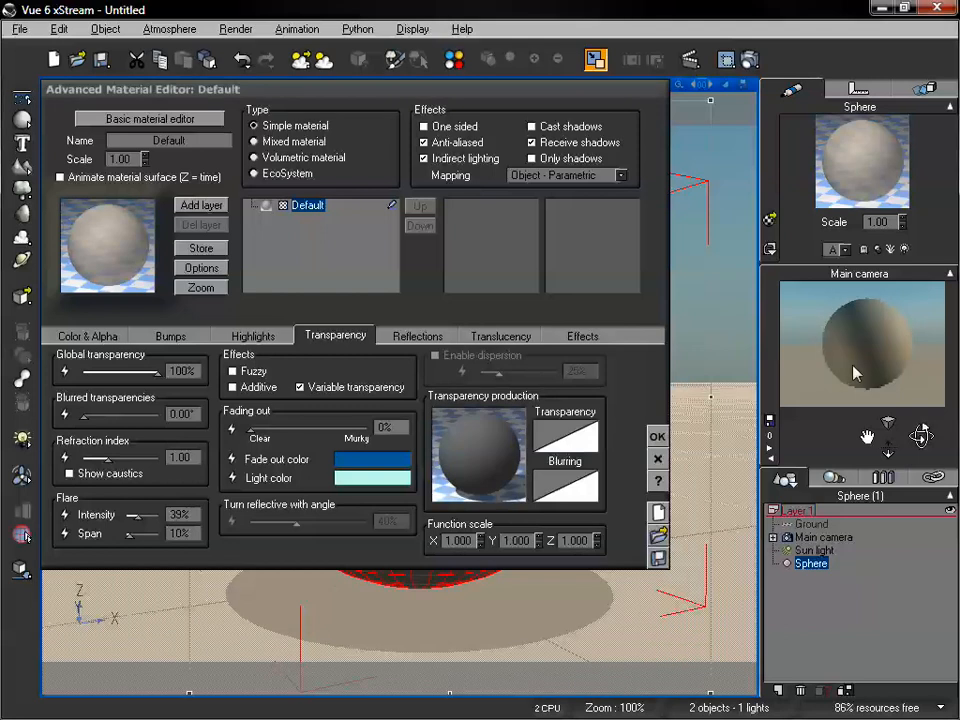
{"action": "right_click", "coordinate": [493, 458]}
{"action": "left_click", "coordinate": [510, 453]}
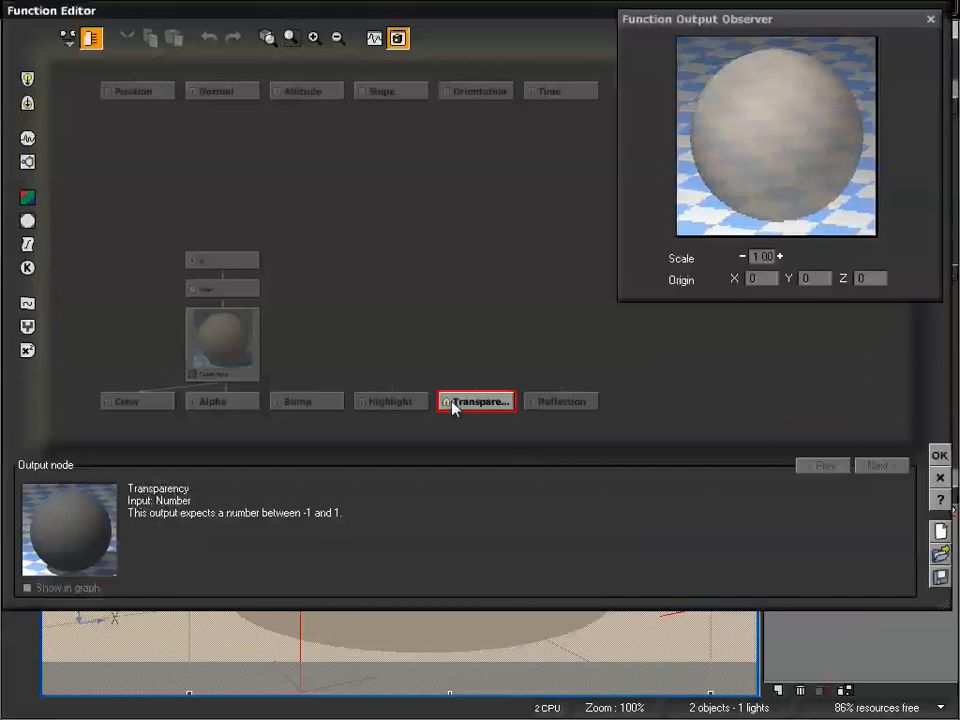
{"action": "left_click", "coordinate": [28, 162]}
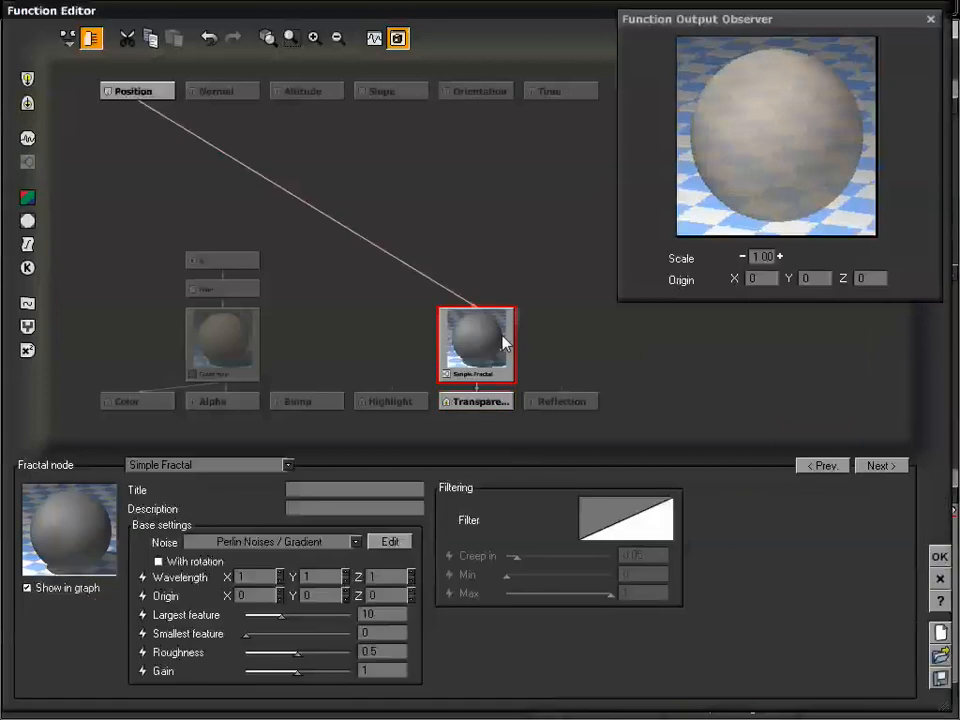
{"action": "left_click_drag", "start_coordinate": [503, 342], "coordinate": [478, 238]}
Step: Set the transparency fractal's wavelength to .1 in X, Y and Z
{"action": "double_click", "coordinate": [260, 574]}
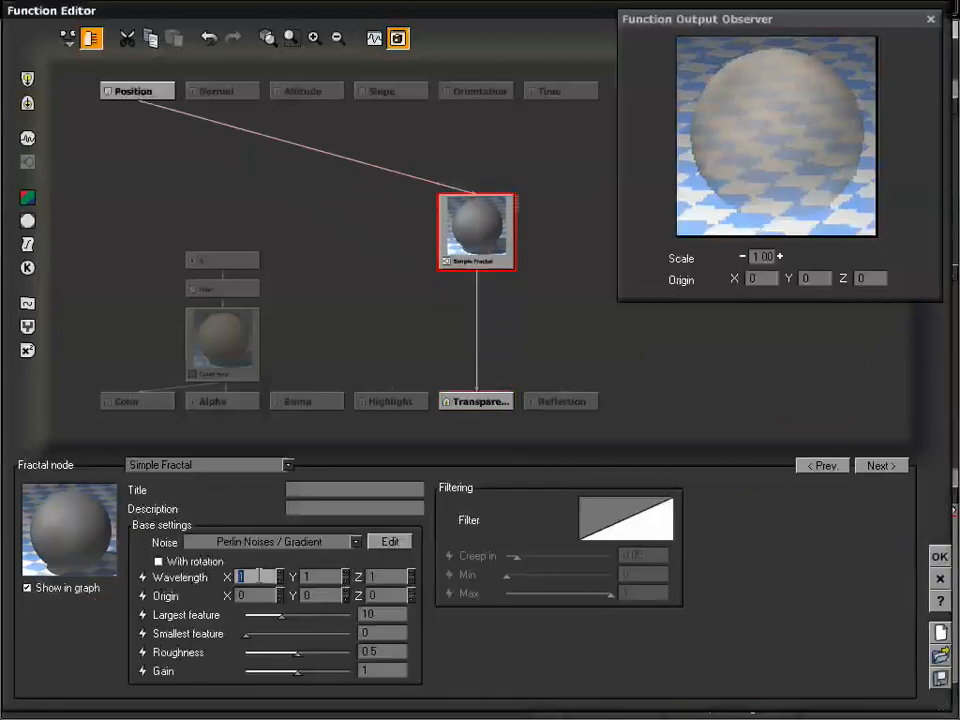
{"action": "type", "text": ".1"}
{"action": "key", "text": "Tab"}
{"action": "type", "text": ".1"}
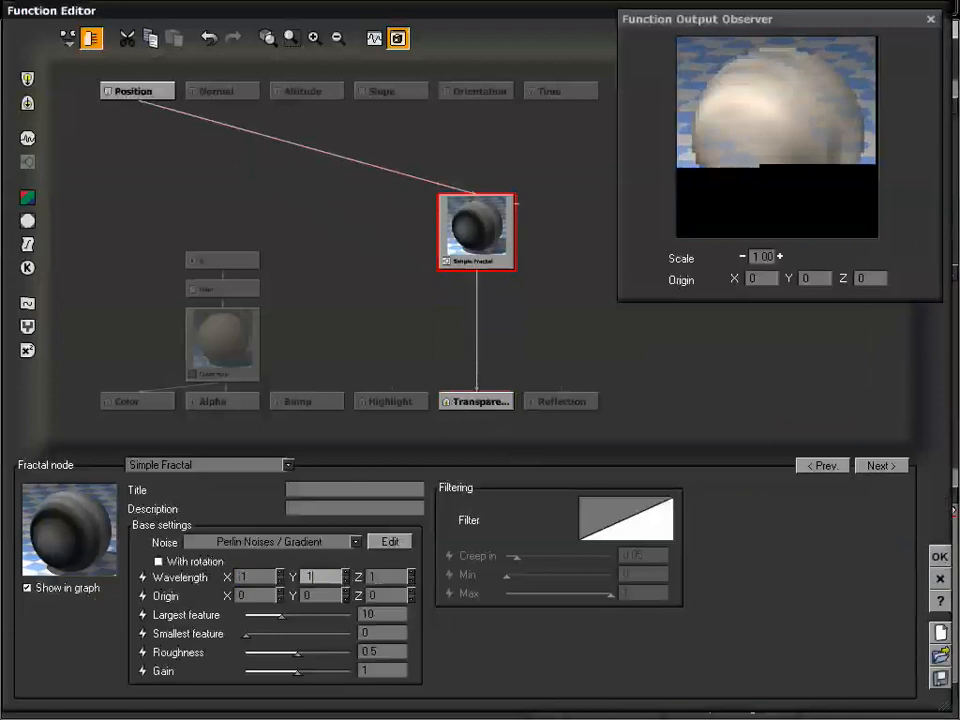
{"action": "key", "text": "Tab"}
{"action": "type", "text": ".1"}
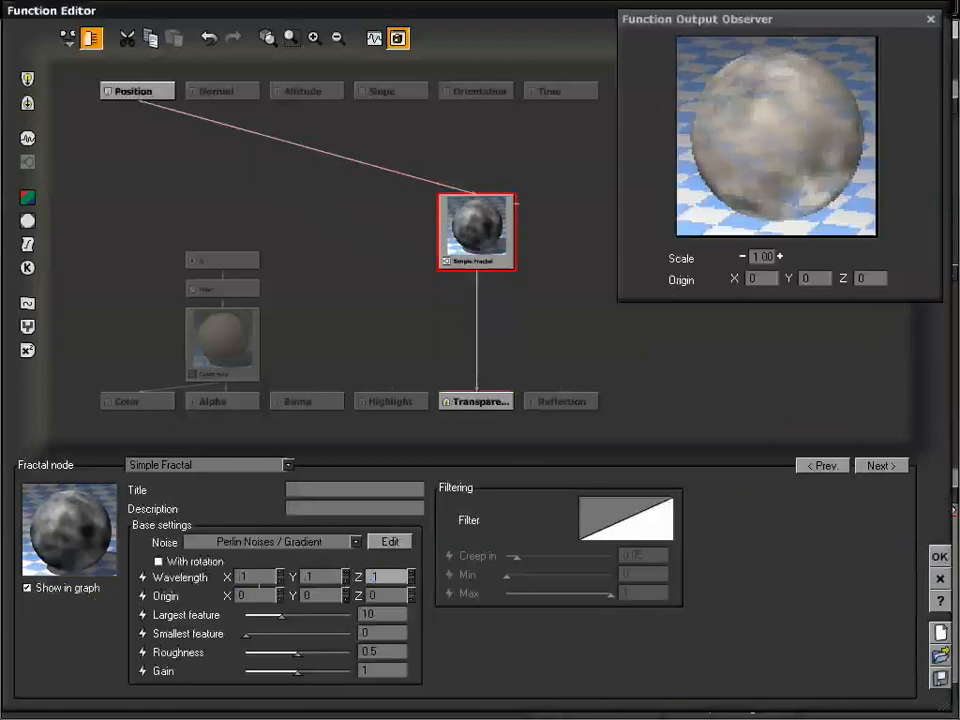
Step: Compare fractal gains of about 2.98, 1.13, 0.2 and 3.64, set it to about 5.24 and accept the function
{"action": "left_click_drag", "start_coordinate": [297, 671], "coordinate": [322, 671]}
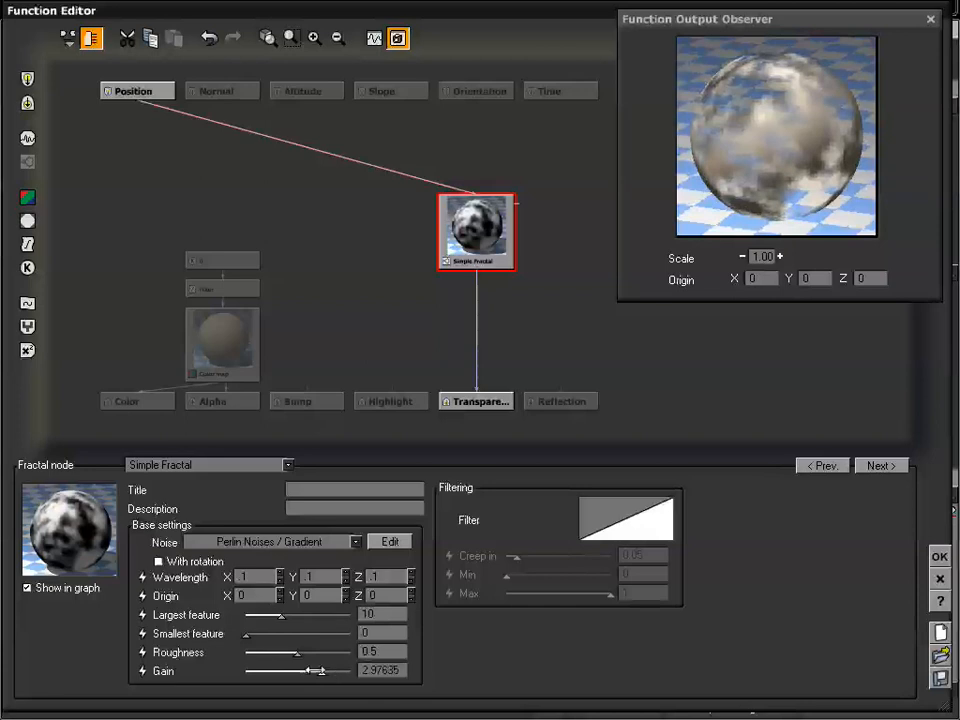
{"action": "left_click_drag", "start_coordinate": [320, 671], "coordinate": [300, 671]}
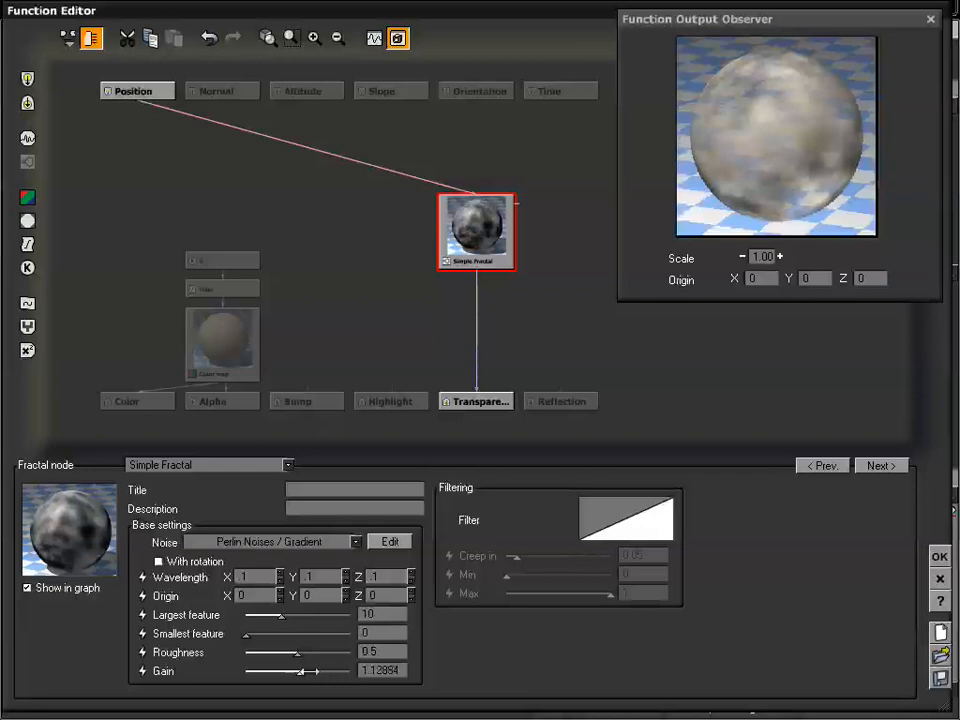
{"action": "left_click_drag", "start_coordinate": [300, 672], "coordinate": [260, 672]}
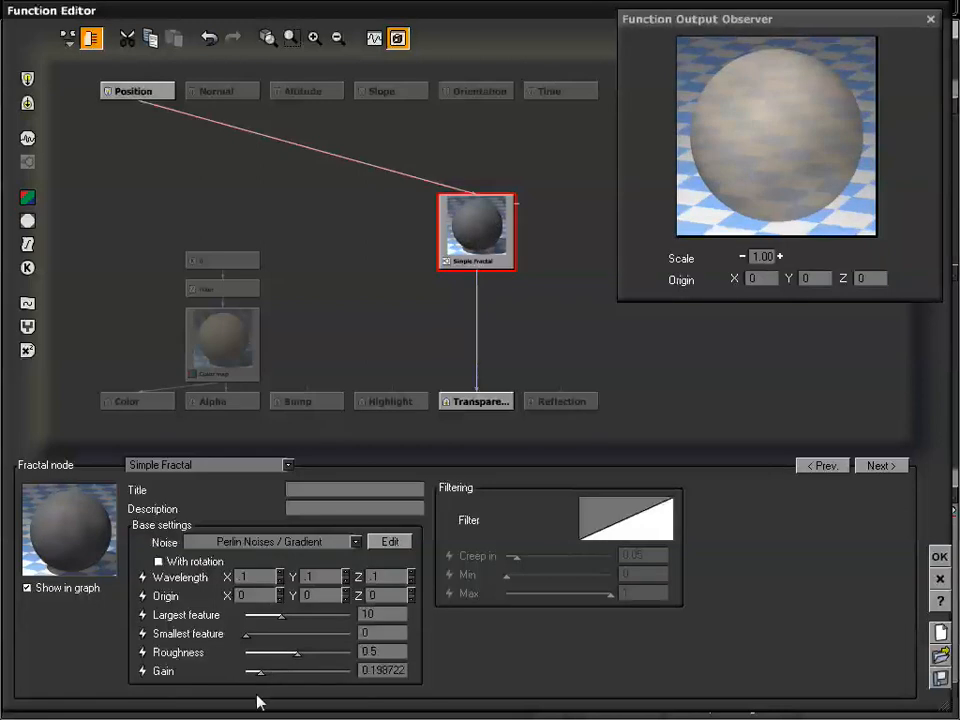
{"action": "left_click_drag", "start_coordinate": [262, 676], "coordinate": [331, 663]}
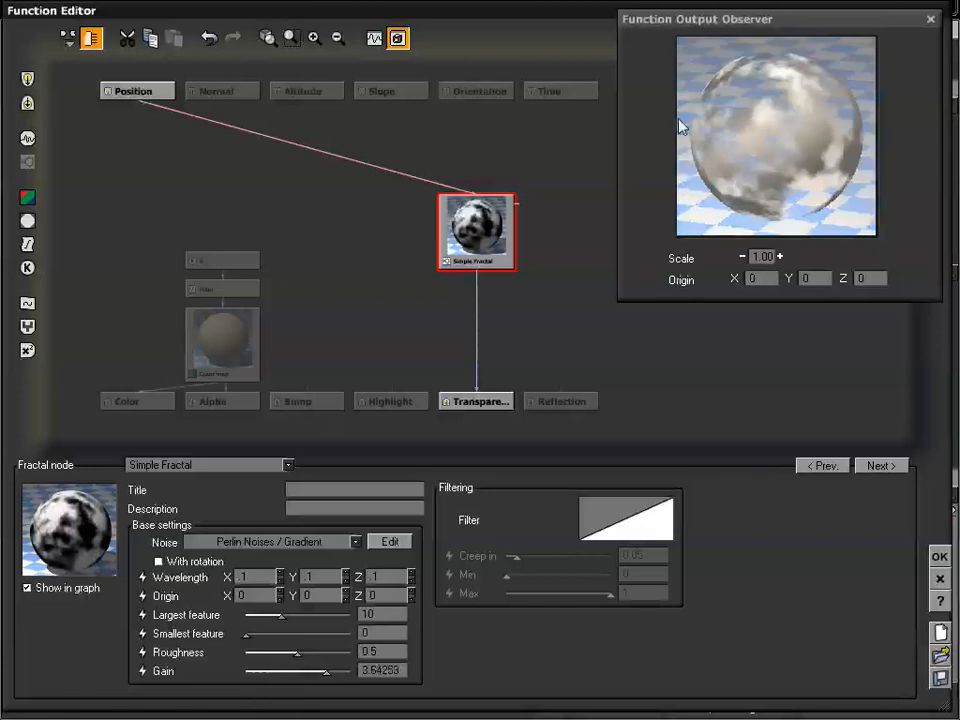
{"action": "left_click_drag", "start_coordinate": [332, 671], "coordinate": [341, 671]}
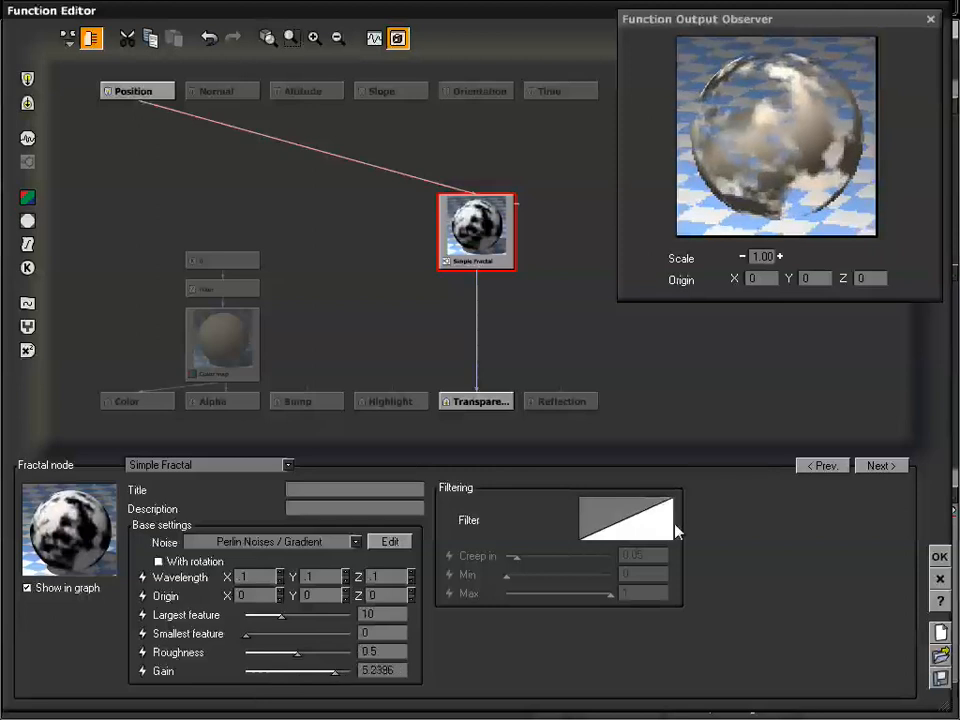
{"action": "left_click", "coordinate": [942, 558]}
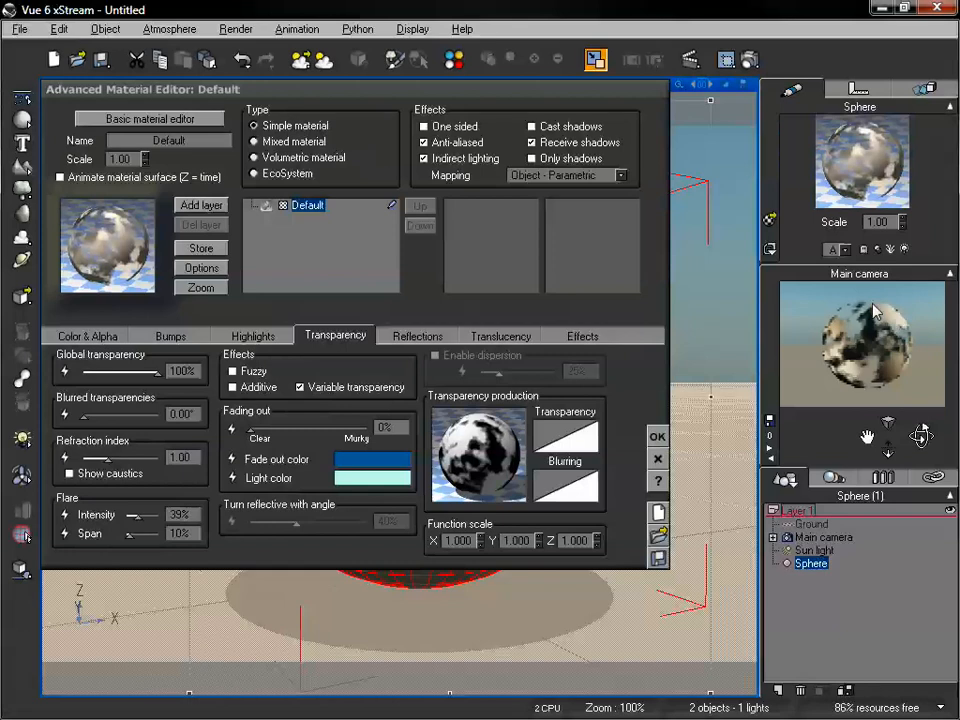
Step: Examine the sphere's variable transparency in the camera preview from several distances and angles
{"action": "left_click_drag", "start_coordinate": [889, 451], "coordinate": [888, 434]}
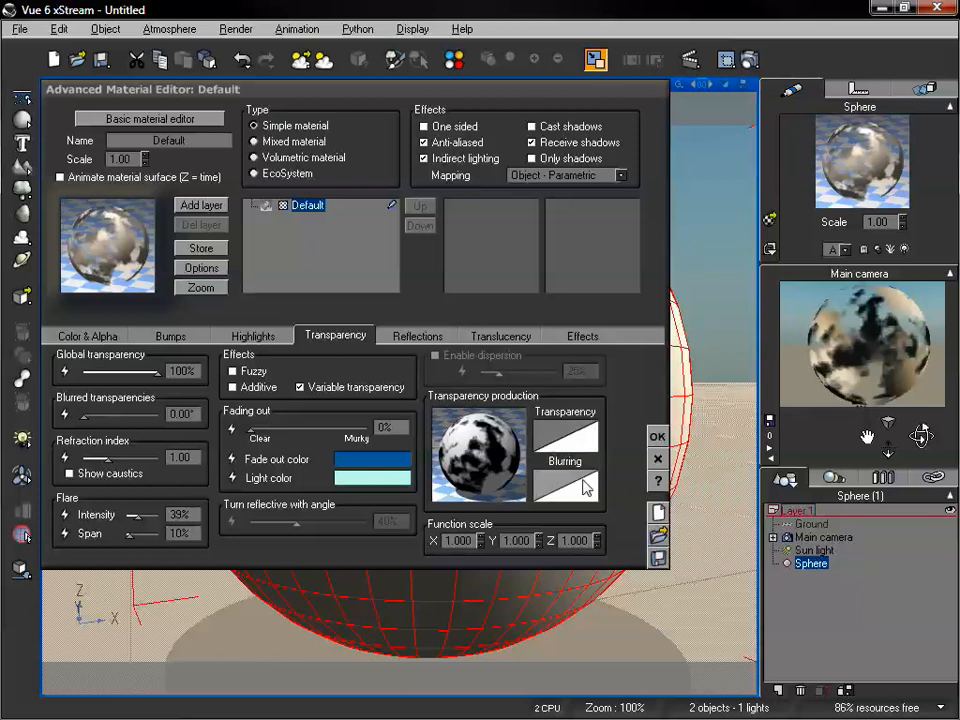
{"action": "left_click_drag", "start_coordinate": [885, 446], "coordinate": [885, 472]}
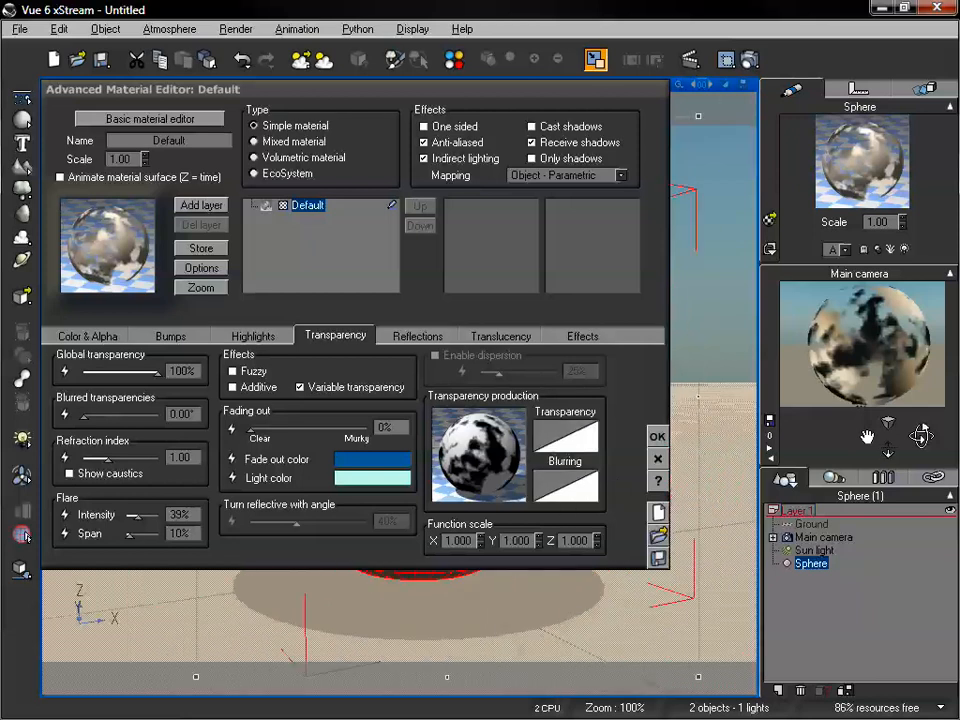
{"action": "left_click_drag", "start_coordinate": [921, 434], "coordinate": [923, 456]}
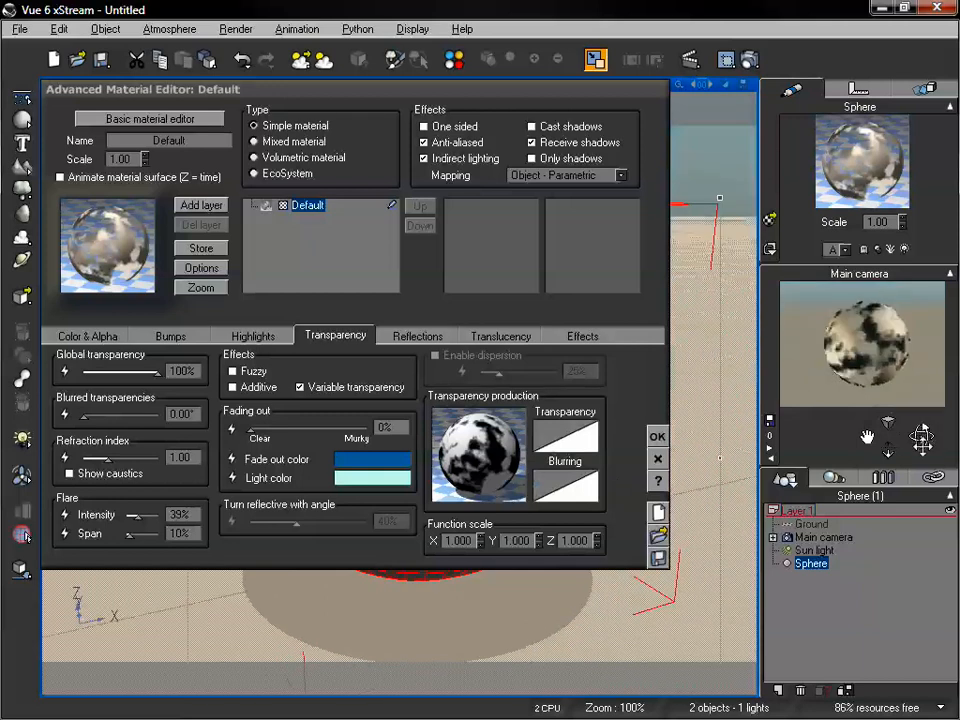
{"action": "left_click_drag", "start_coordinate": [921, 434], "coordinate": [921, 438]}
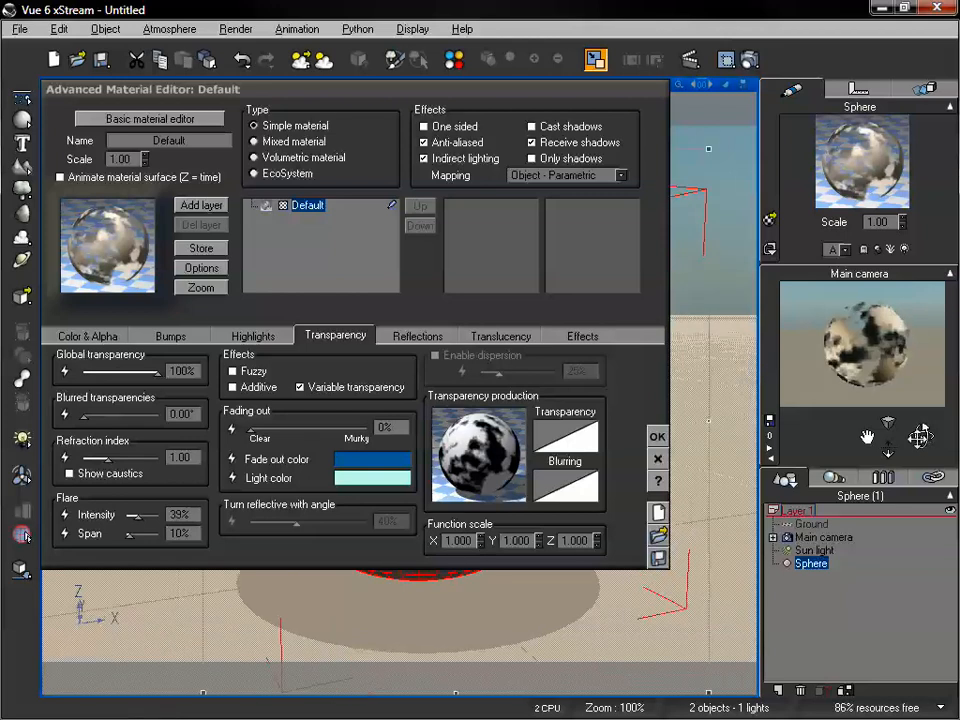
{"action": "left_click_drag", "start_coordinate": [889, 452], "coordinate": [889, 443]}
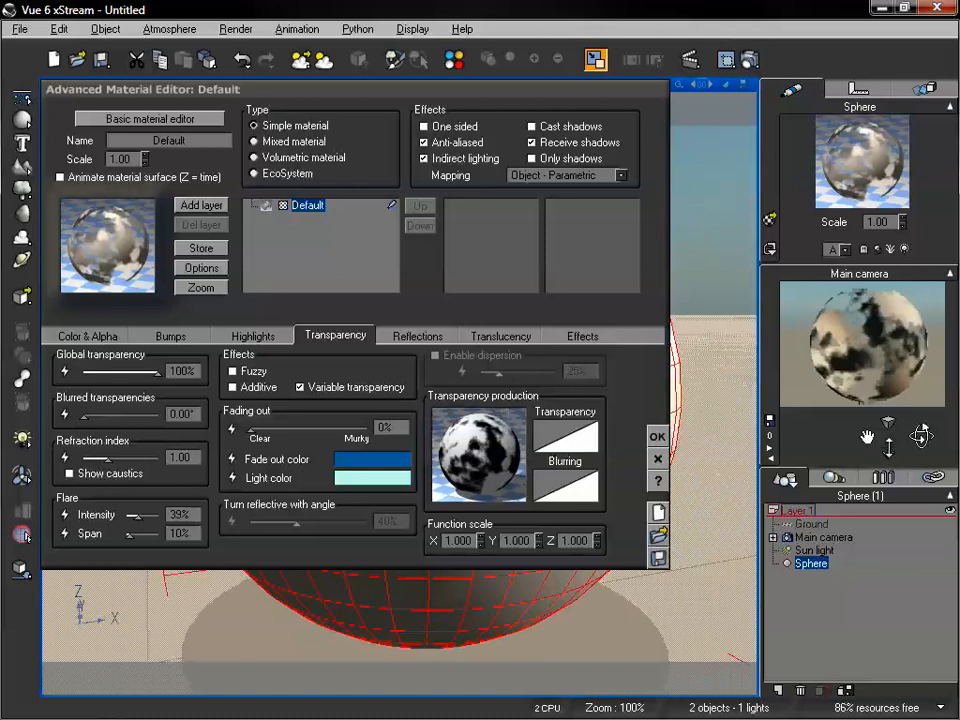
{"action": "left_click_drag", "start_coordinate": [889, 441], "coordinate": [890, 448]}
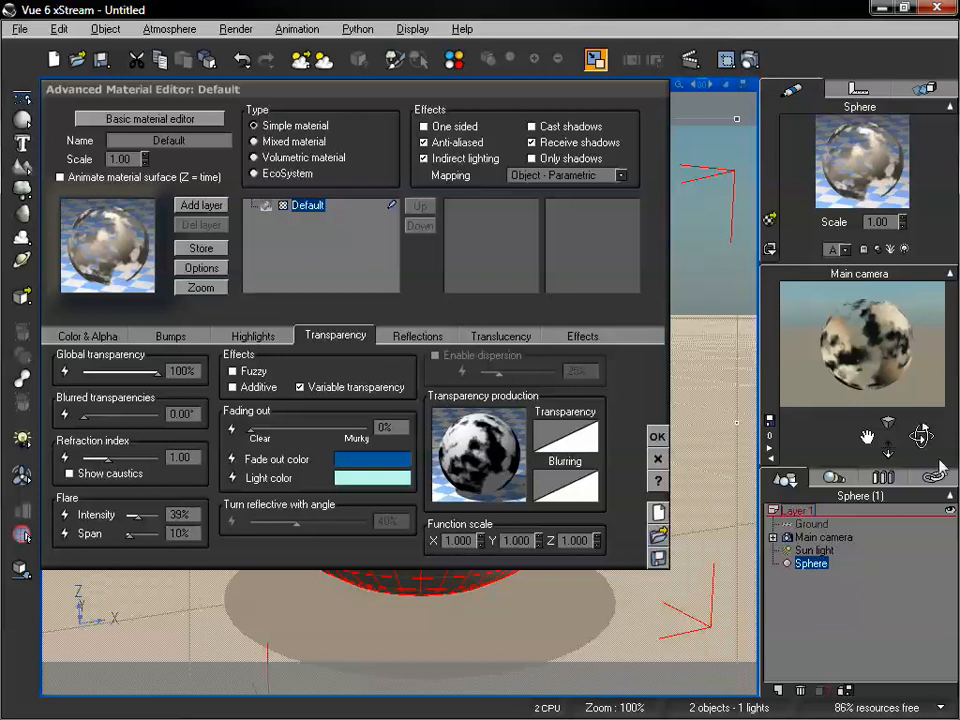
{"action": "mouse_move", "coordinate": [921, 436]}
{"action": "left_mouse_down"}
{"action": "mouse_move", "coordinate": [890, 450]}
{"action": "mouse_move", "coordinate": [922, 436]}
{"action": "left_mouse_up"}
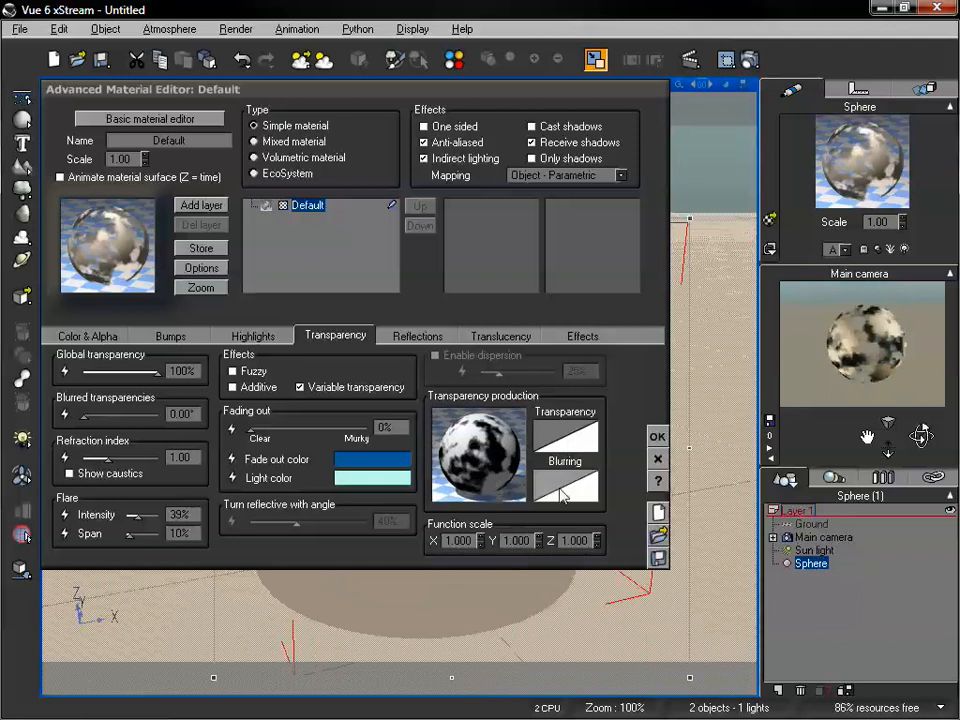
Step: Turn off Variable transparency for the sphere's material and set its global transparency to 0%
{"action": "left_click_drag", "start_coordinate": [921, 437], "coordinate": [921, 434]}
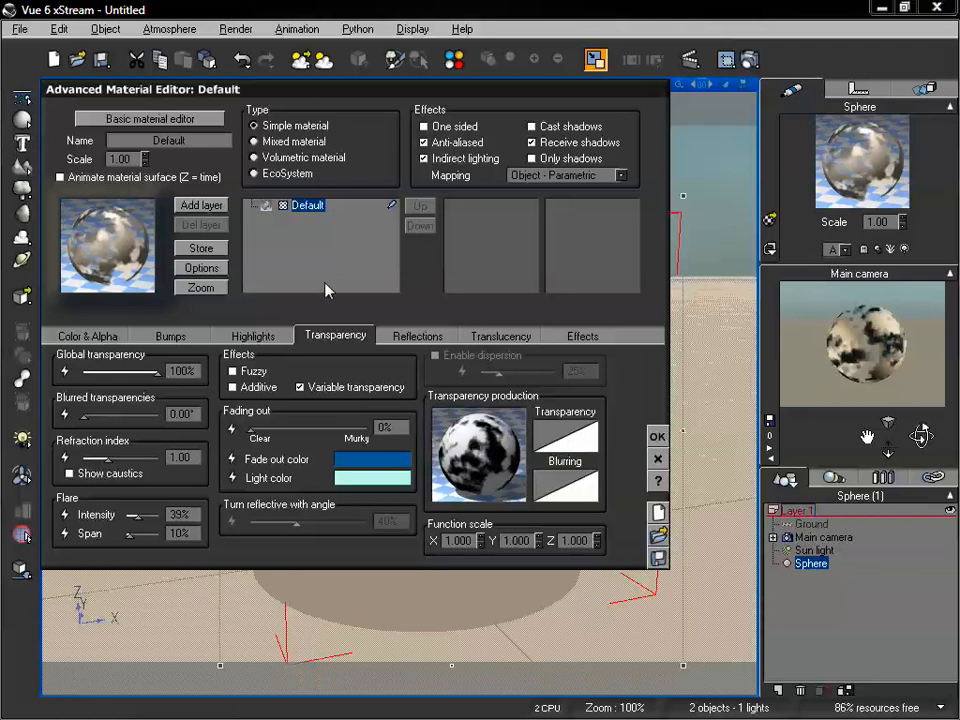
{"action": "left_click", "coordinate": [311, 388]}
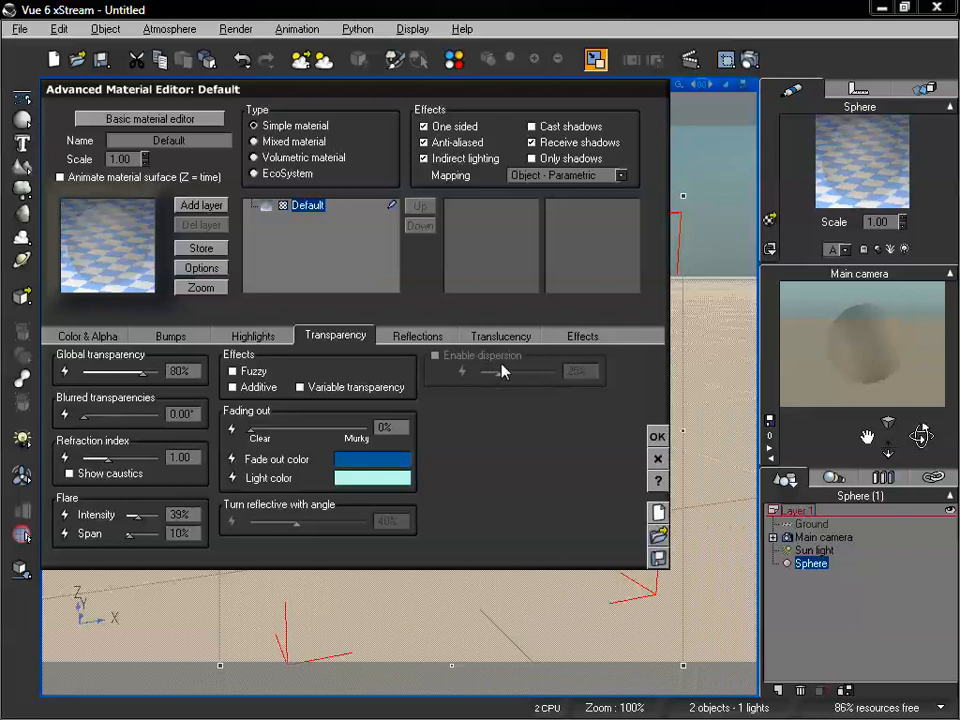
{"action": "left_click", "coordinate": [436, 342]}
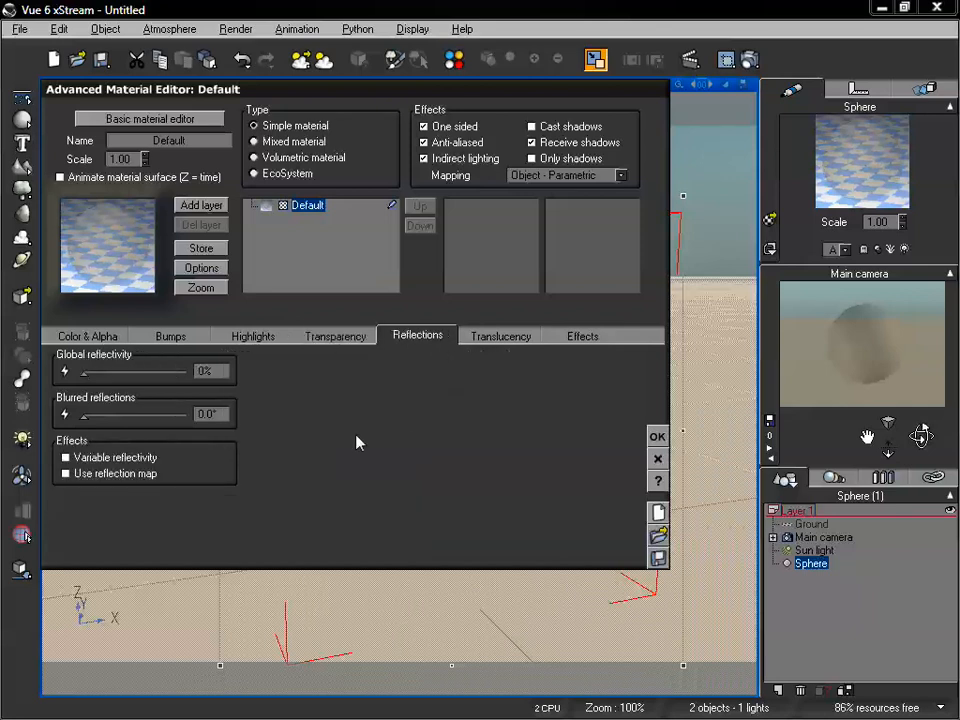
{"action": "left_click", "coordinate": [351, 340]}
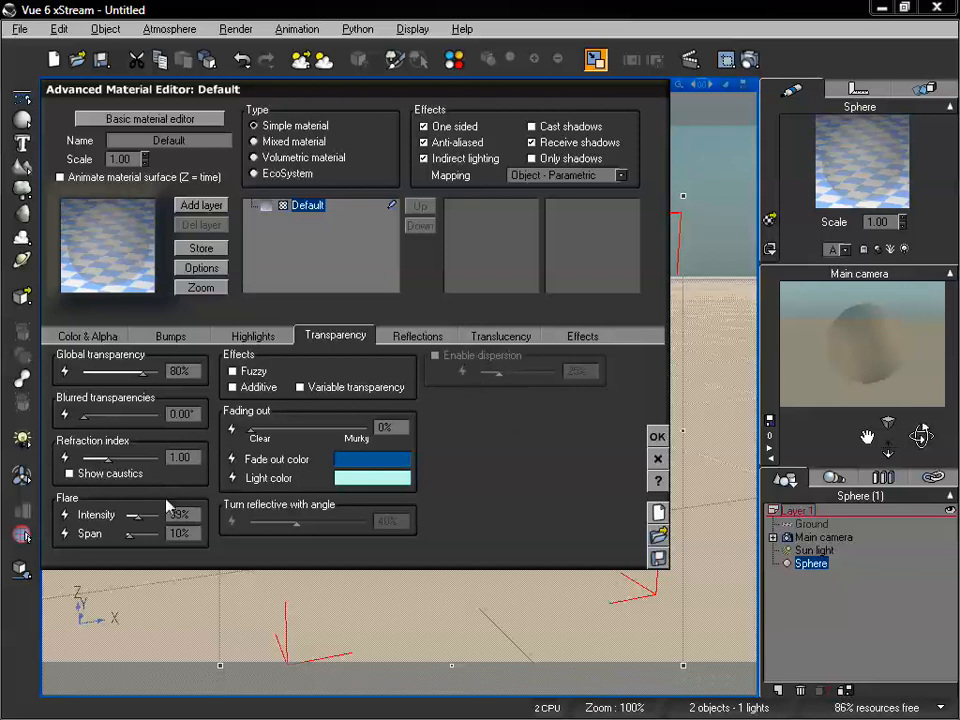
{"action": "left_click", "coordinate": [429, 338]}
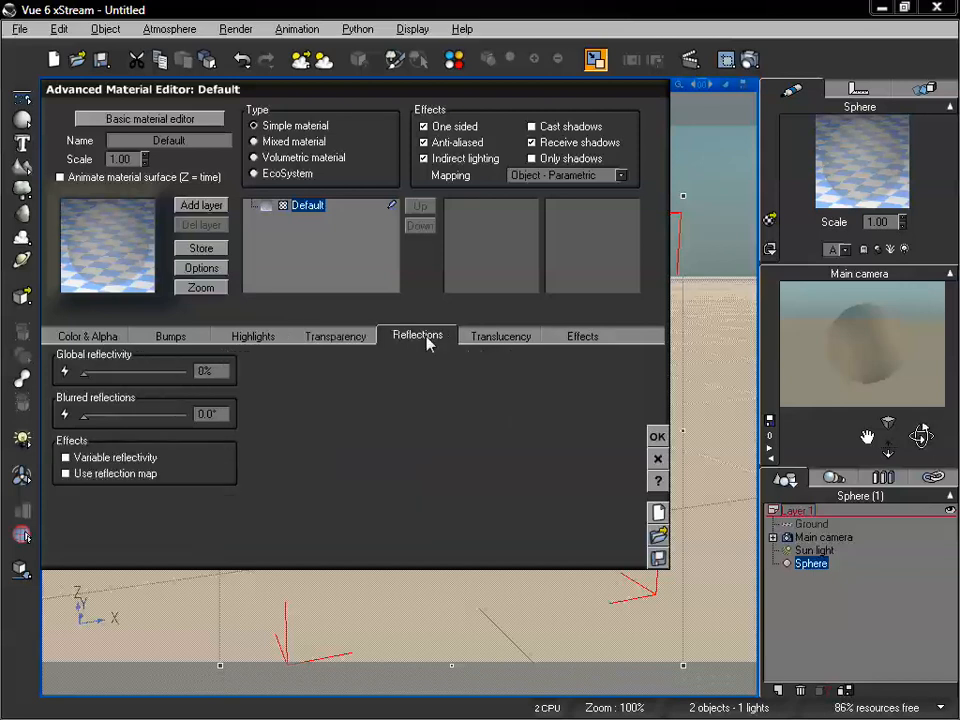
{"action": "left_click", "coordinate": [355, 340]}
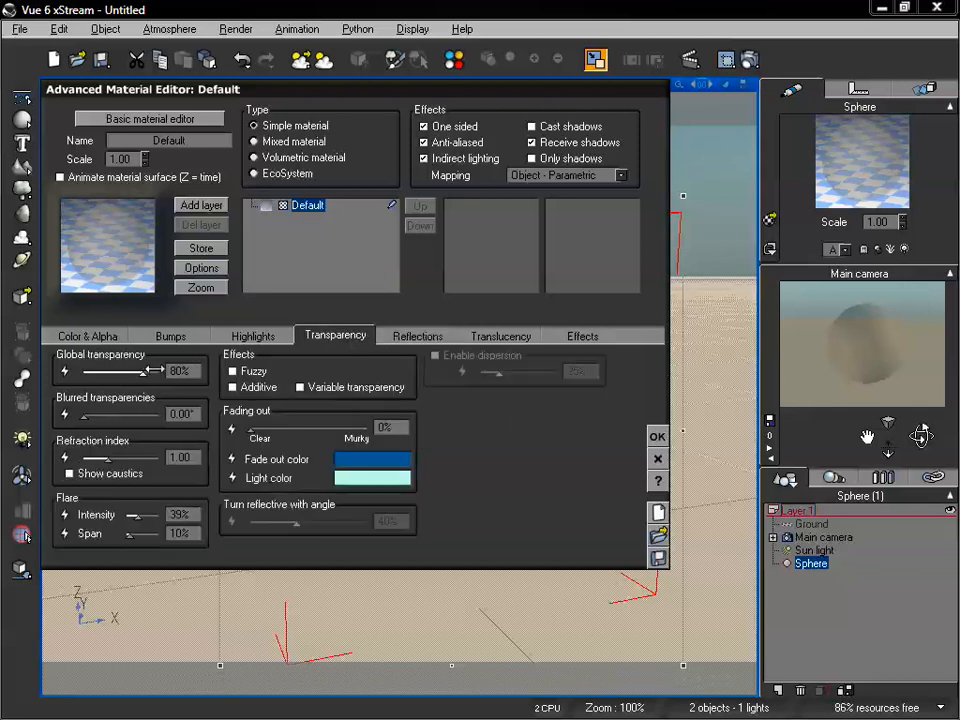
{"action": "left_click_drag", "start_coordinate": [143, 371], "coordinate": [92, 369]}
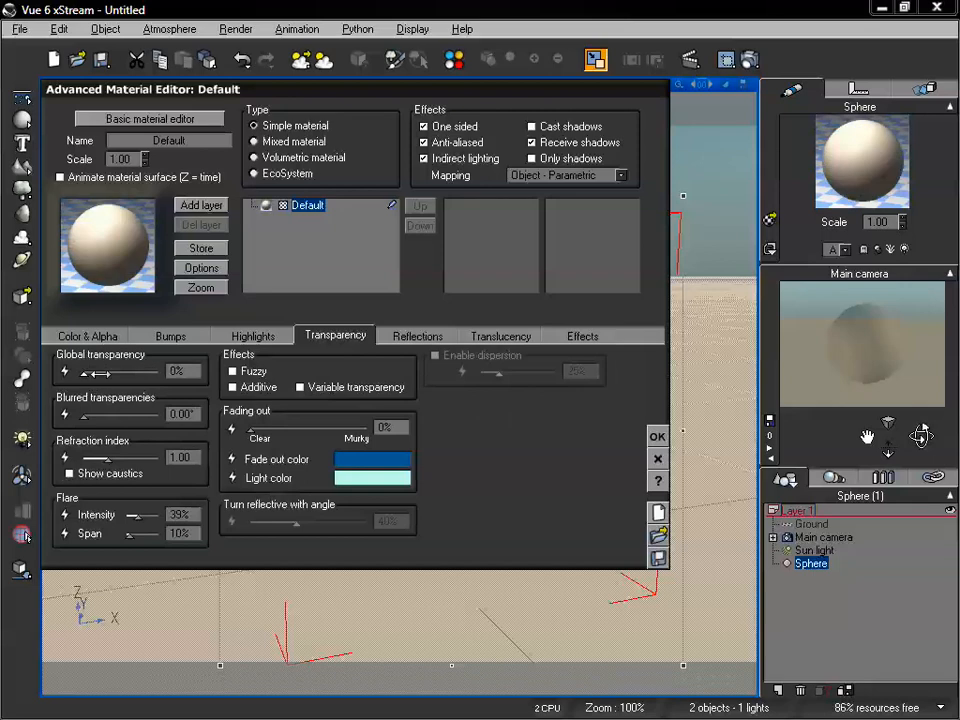
Step: Compare global reflectivity values of 100%, 61% and 71% on the sphere, and set it to 54%
{"action": "left_click", "coordinate": [420, 338]}
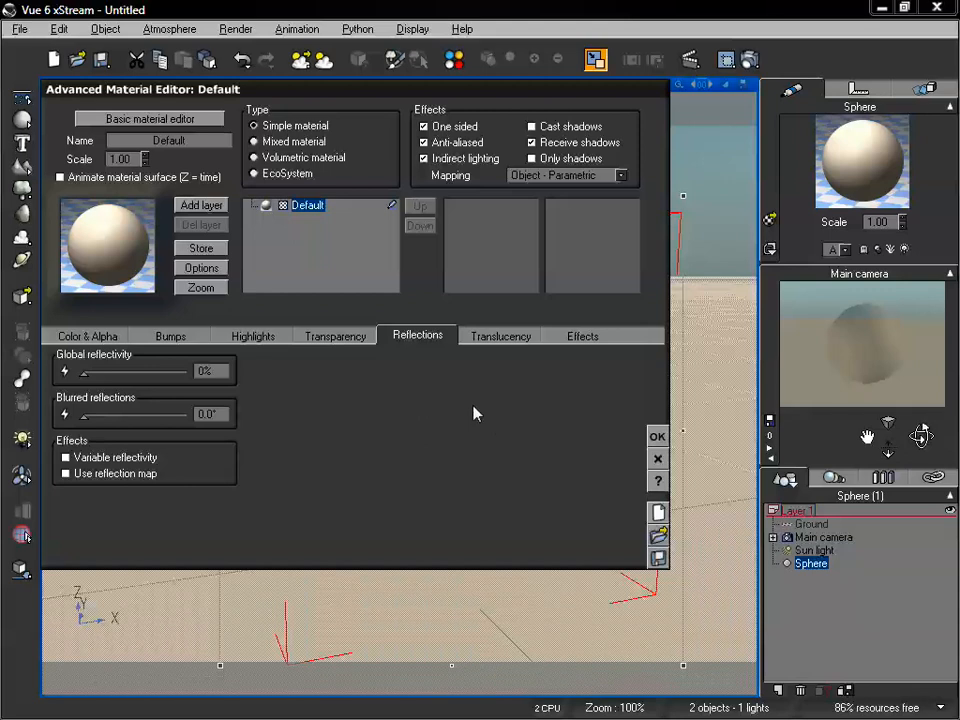
{"action": "left_click_drag", "start_coordinate": [886, 443], "coordinate": [888, 466]}
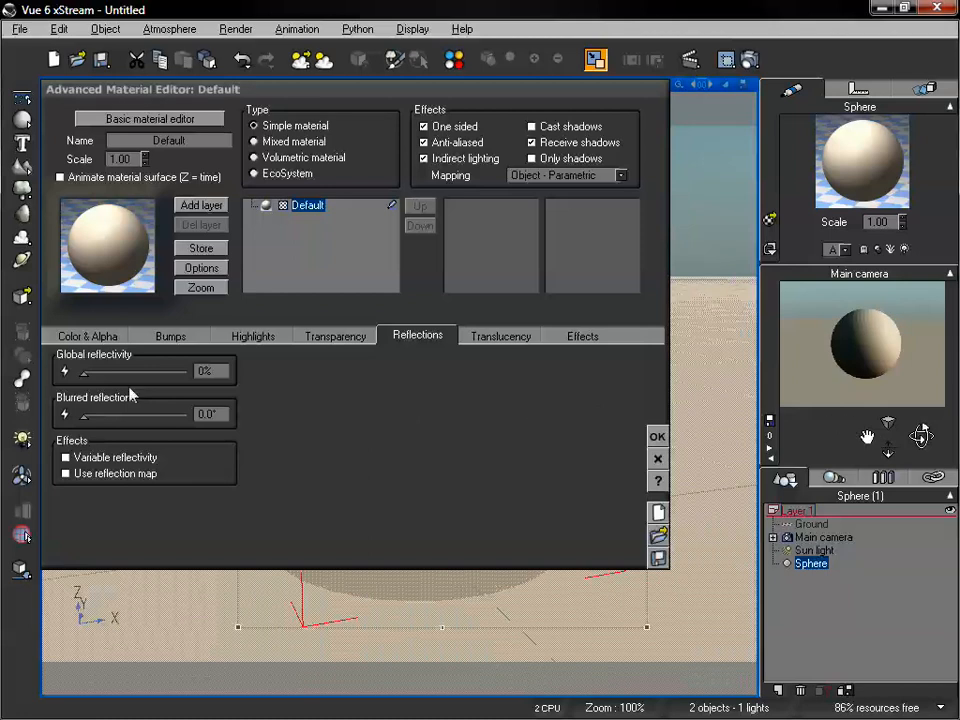
{"action": "left_click_drag", "start_coordinate": [87, 372], "coordinate": [229, 372]}
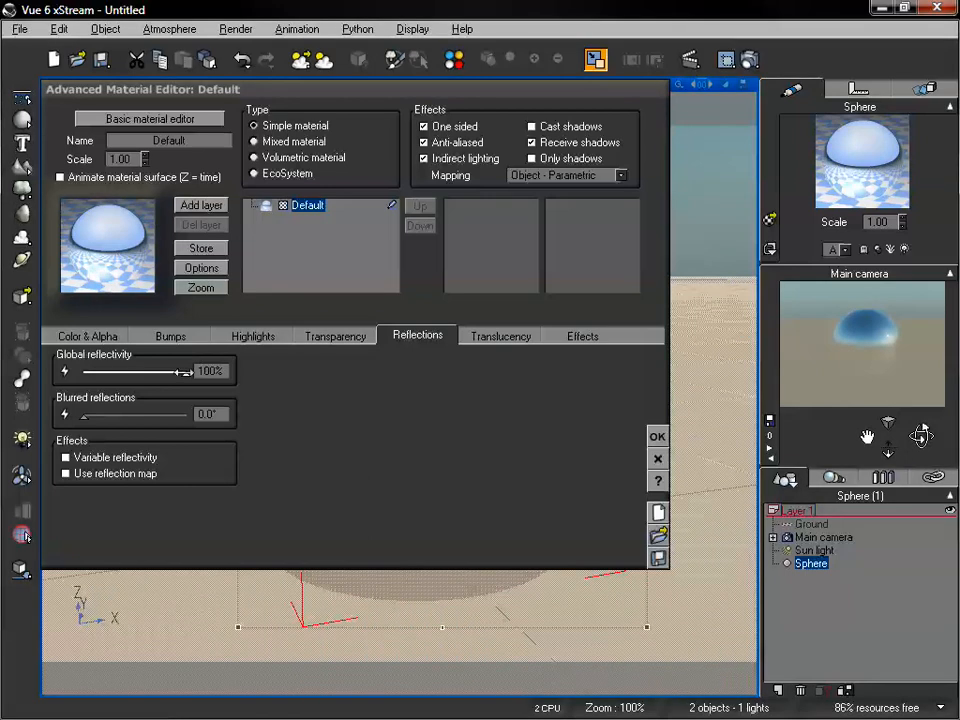
{"action": "left_click_drag", "start_coordinate": [186, 371], "coordinate": [145, 371]}
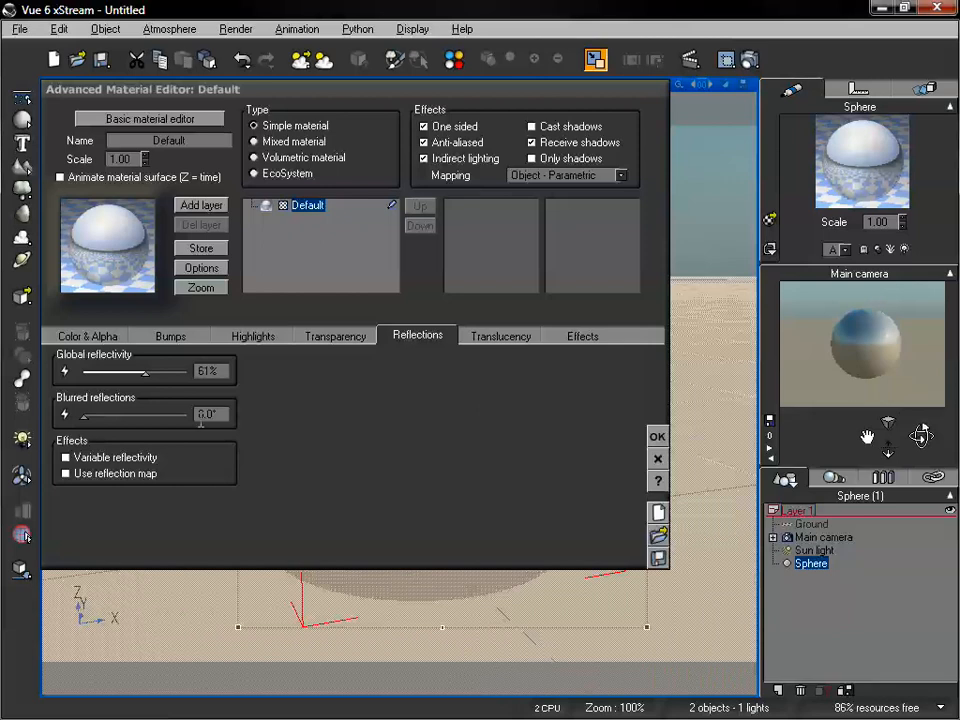
{"action": "mouse_move", "coordinate": [145, 371]}
{"action": "left_mouse_down"}
{"action": "mouse_move", "coordinate": [80, 371]}
{"action": "mouse_move", "coordinate": [155, 371]}
{"action": "left_mouse_up"}
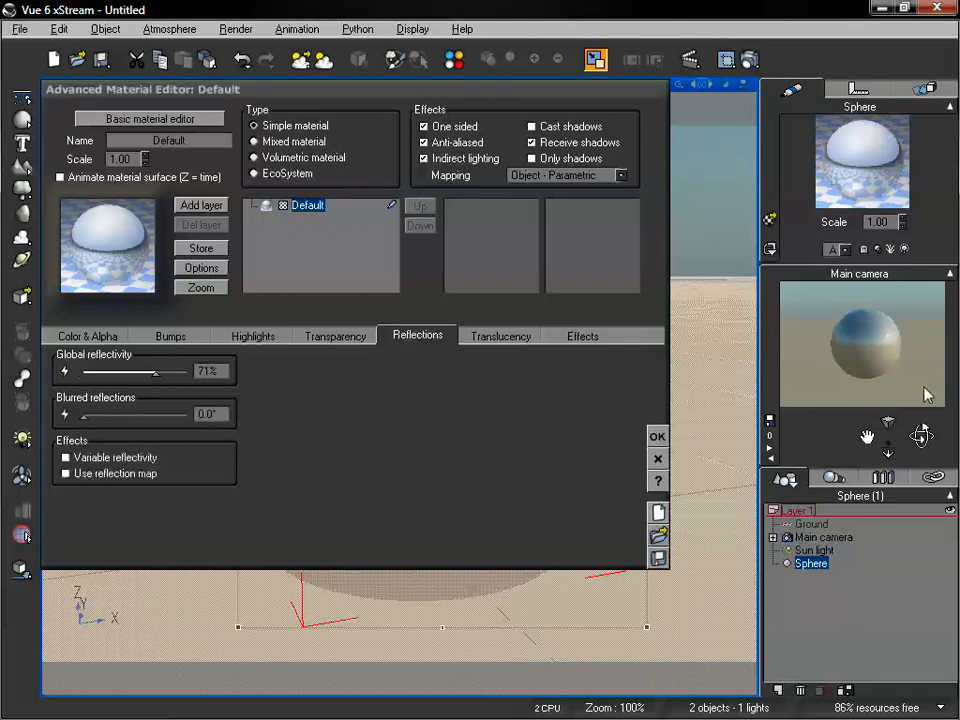
{"action": "left_click_drag", "start_coordinate": [155, 371], "coordinate": [185, 371]}
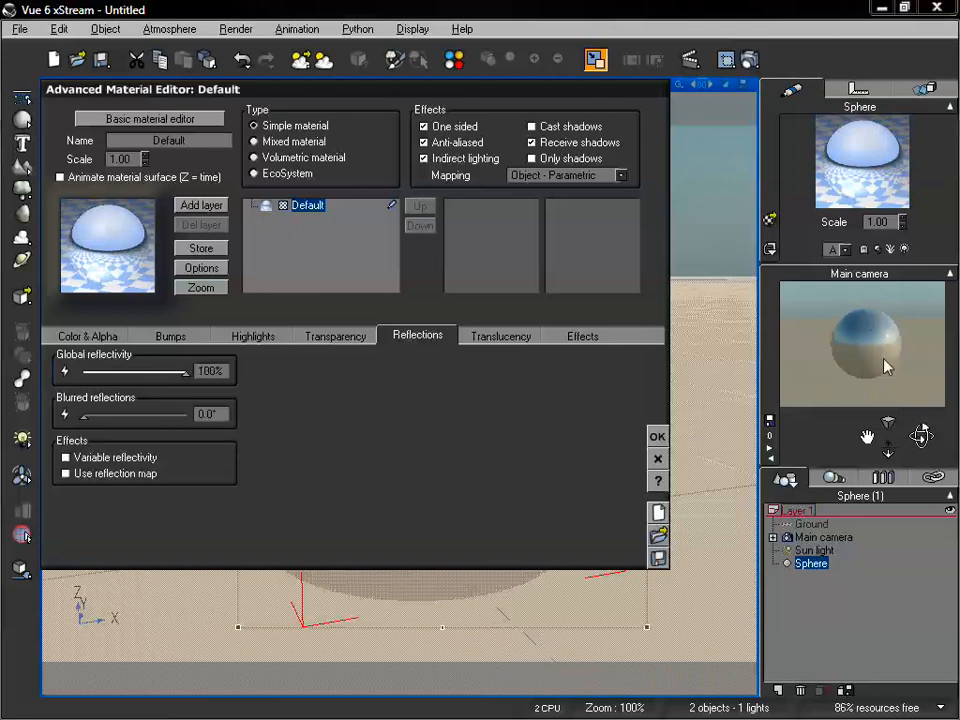
{"action": "left_click_drag", "start_coordinate": [888, 448], "coordinate": [880, 372]}
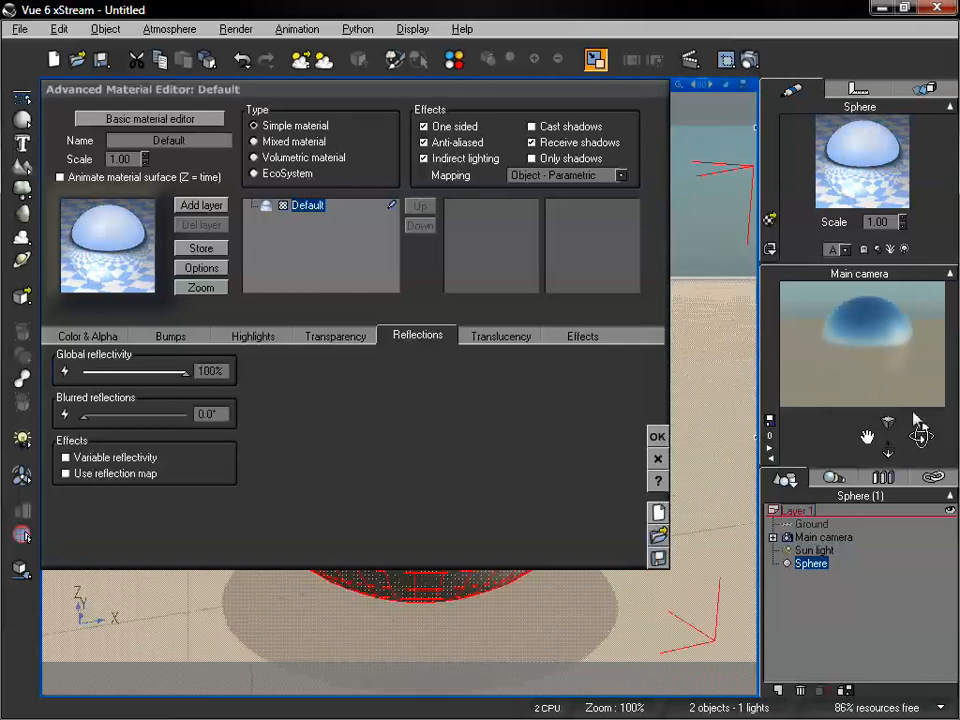
{"action": "left_click_drag", "start_coordinate": [916, 436], "coordinate": [914, 431]}
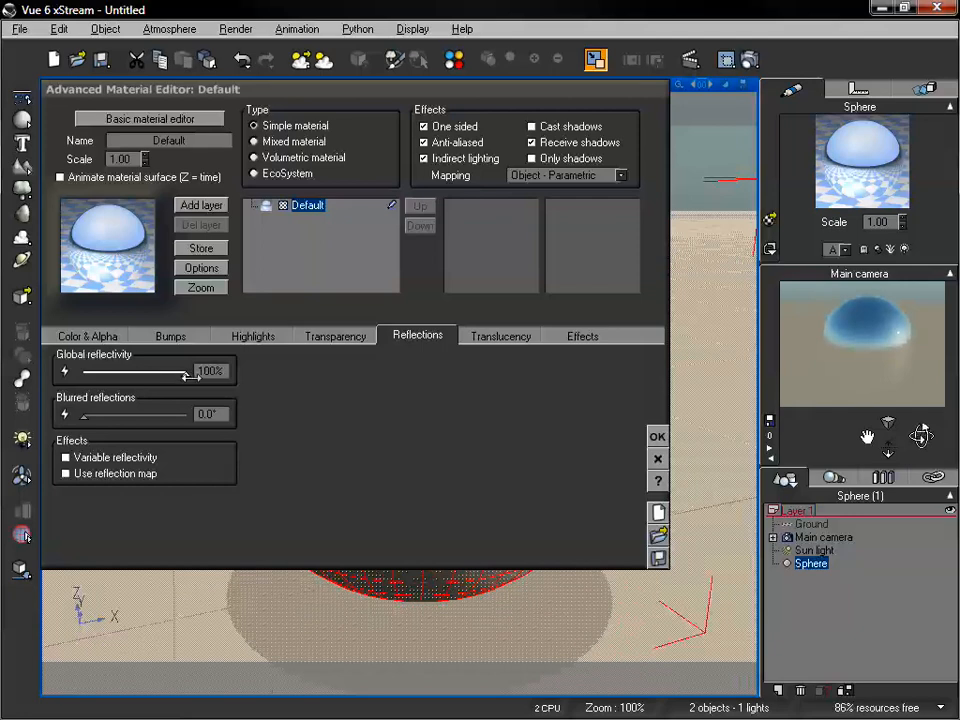
{"action": "left_click_drag", "start_coordinate": [185, 372], "coordinate": [146, 373]}
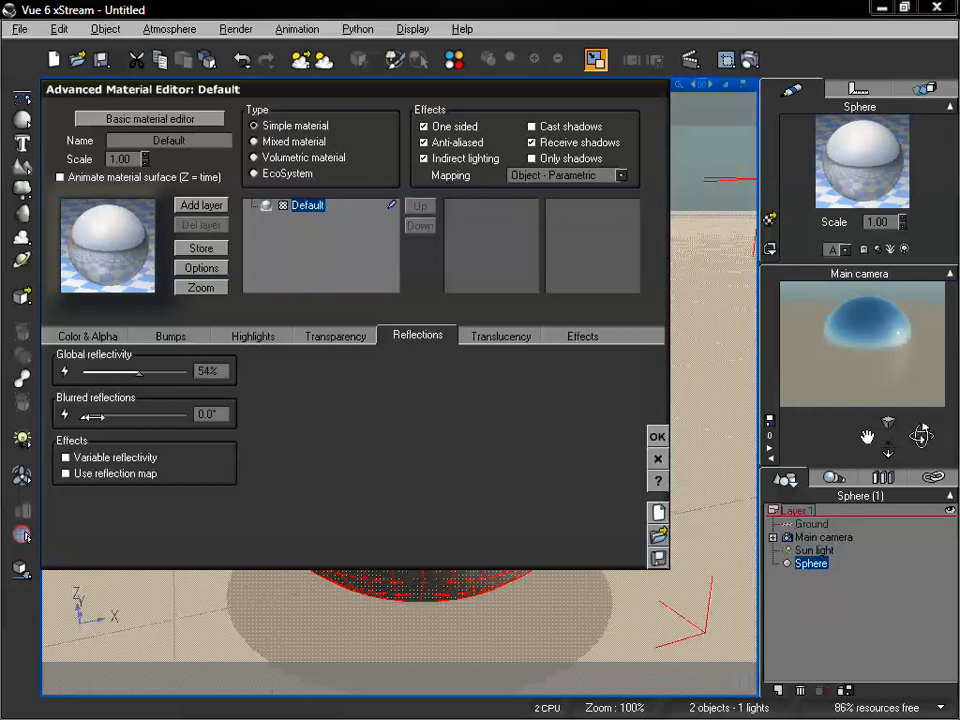
Step: Compare blurred reflections of 13.4°, 17.5° and 14.6° on the sphere, set them to 17.0° and accept the material
{"action": "left_click_drag", "start_coordinate": [90, 416], "coordinate": [152, 414]}
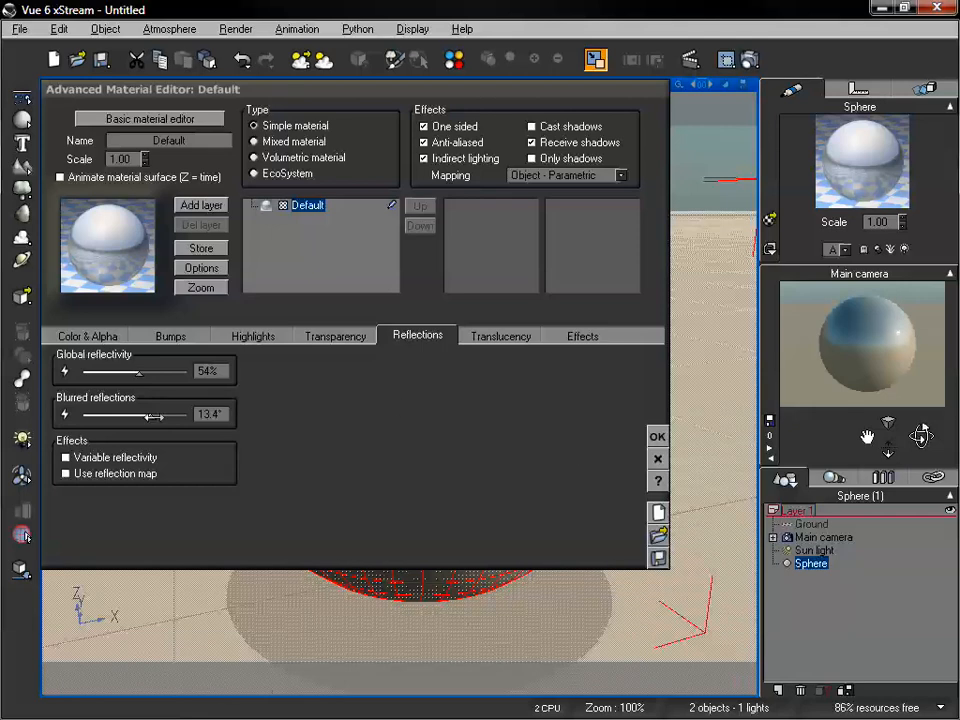
{"action": "left_click_drag", "start_coordinate": [152, 416], "coordinate": [172, 414]}
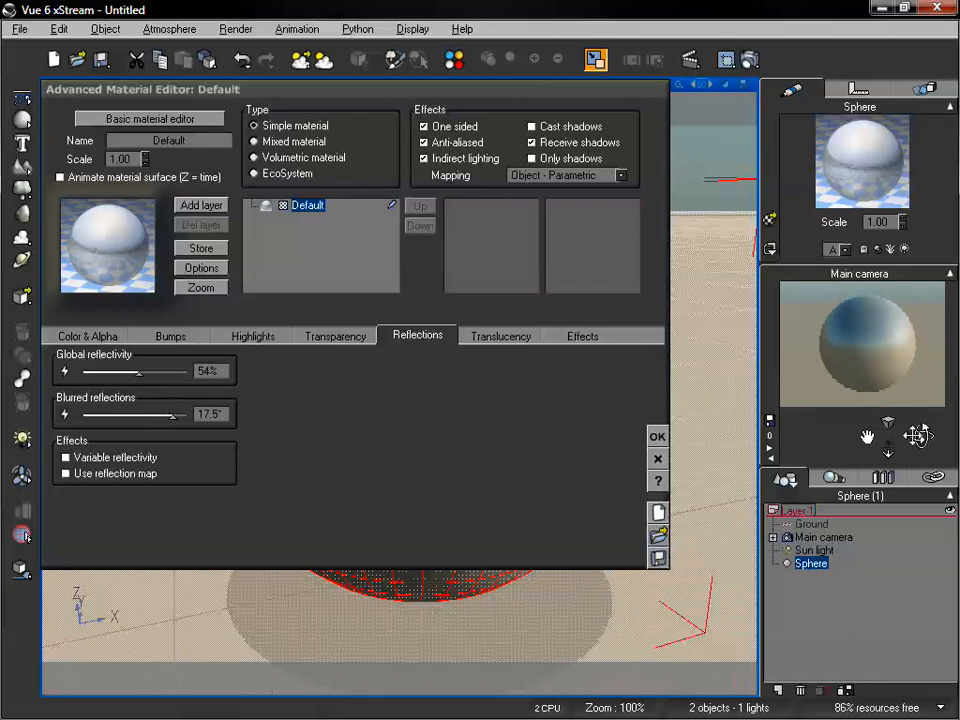
{"action": "left_click_drag", "start_coordinate": [888, 446], "coordinate": [888, 450]}
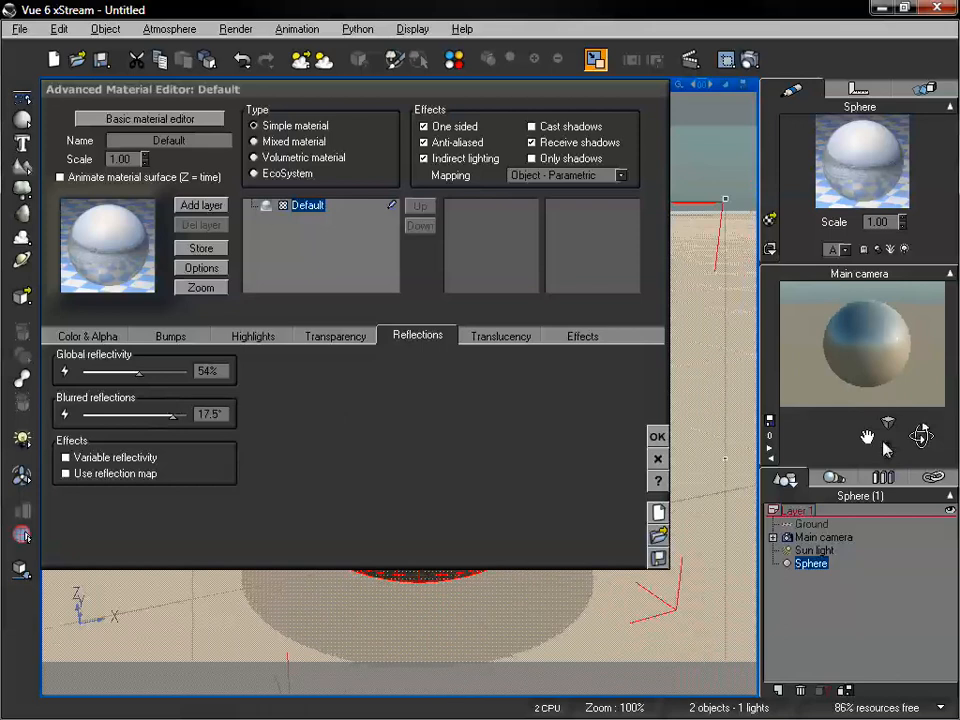
{"action": "left_click_drag", "start_coordinate": [888, 448], "coordinate": [890, 450]}
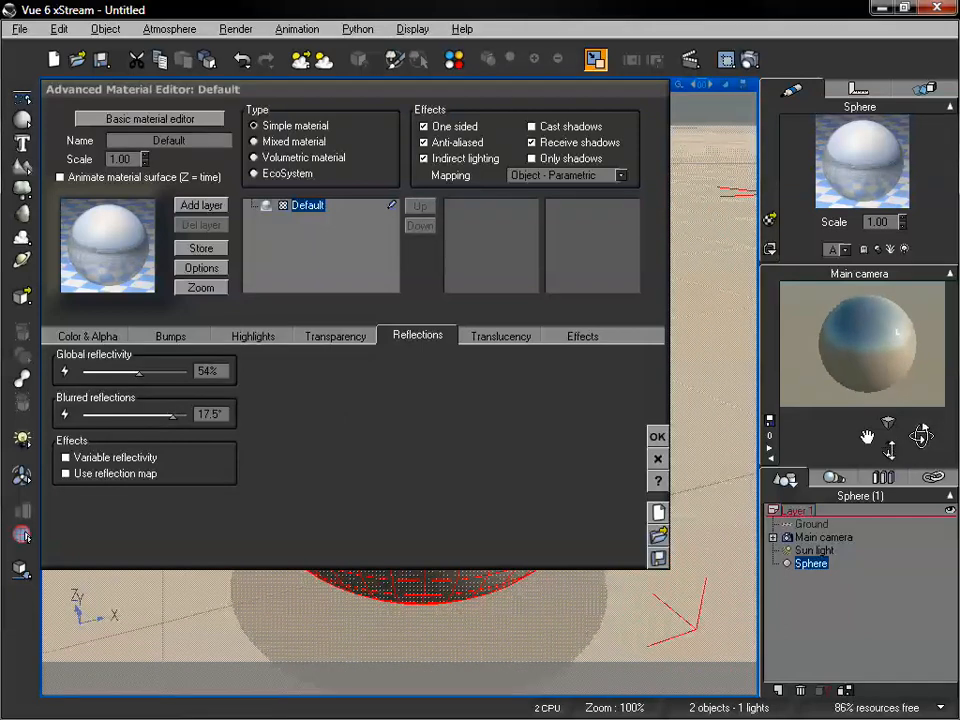
{"action": "left_click_drag", "start_coordinate": [172, 414], "coordinate": [159, 414]}
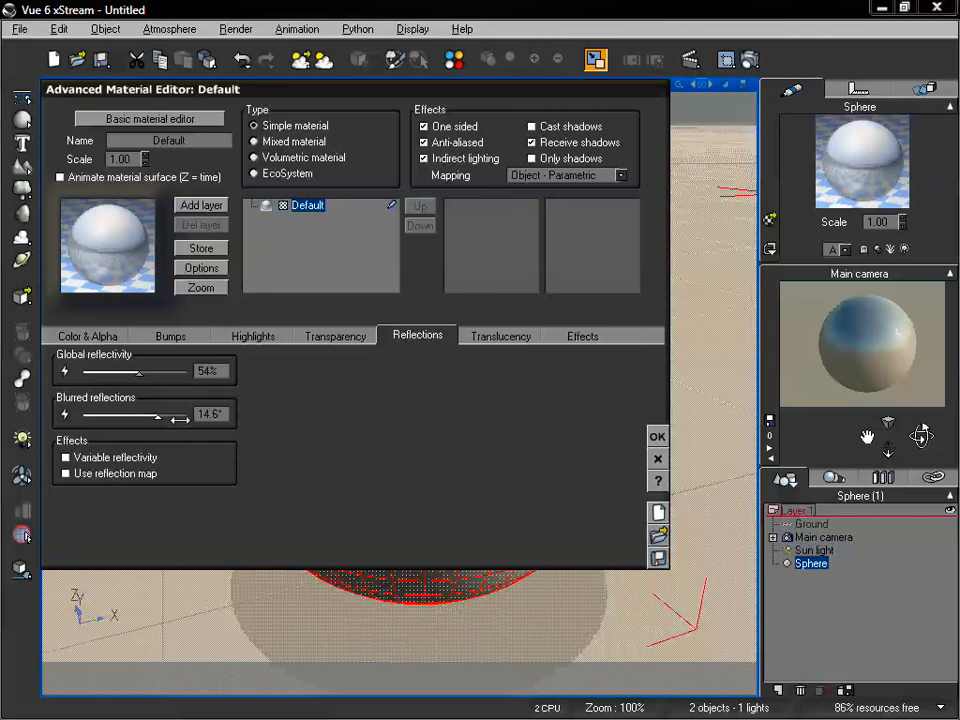
{"action": "mouse_move", "coordinate": [158, 413]}
{"action": "left_mouse_down"}
{"action": "mouse_move", "coordinate": [183, 414]}
{"action": "mouse_move", "coordinate": [165, 417]}
{"action": "left_mouse_up"}
{"action": "left_click", "coordinate": [657, 437]}
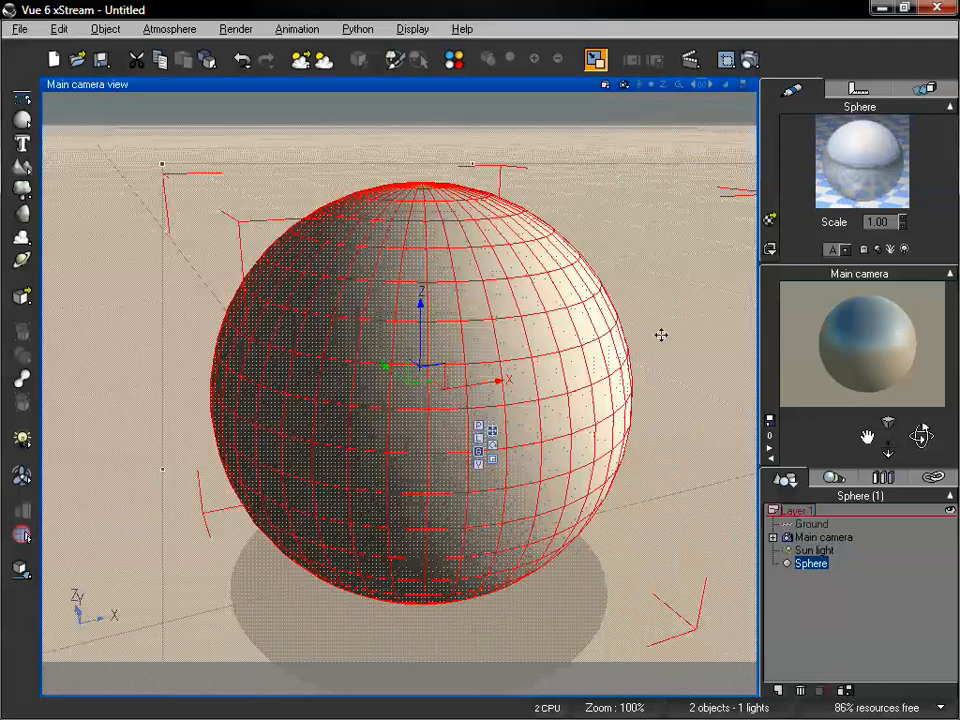
Step: Add a Plum Tree from the Trees collection and place it in front of the sphere, toward its positive X side
{"action": "scroll", "coordinate": [372, 256], "scroll_direction": "down", "scroll_amount": 4}
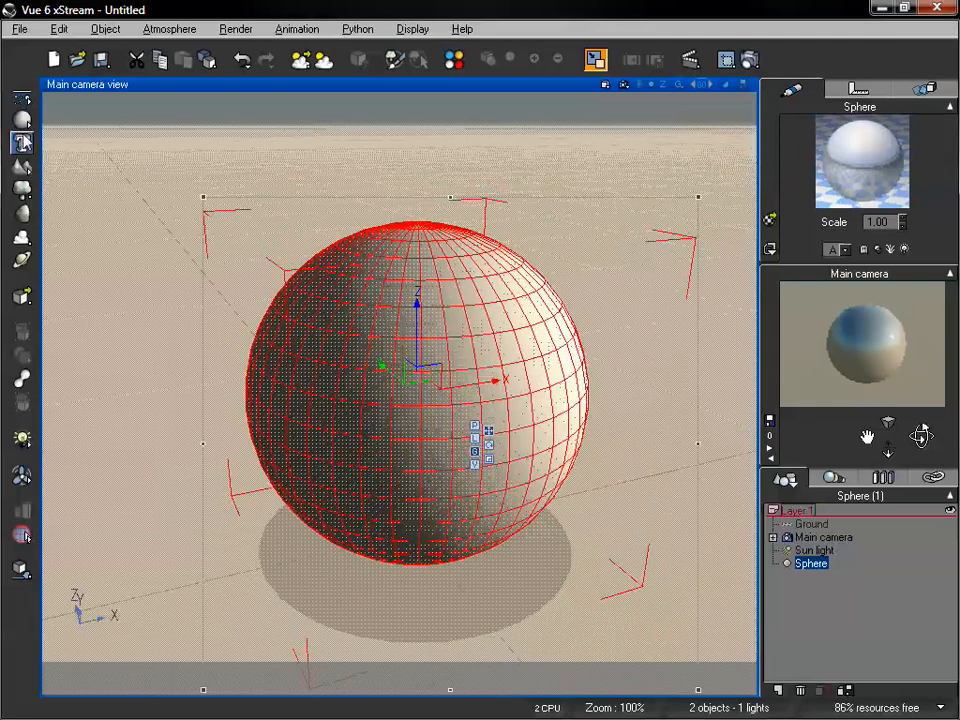
{"action": "left_click", "coordinate": [22, 188]}
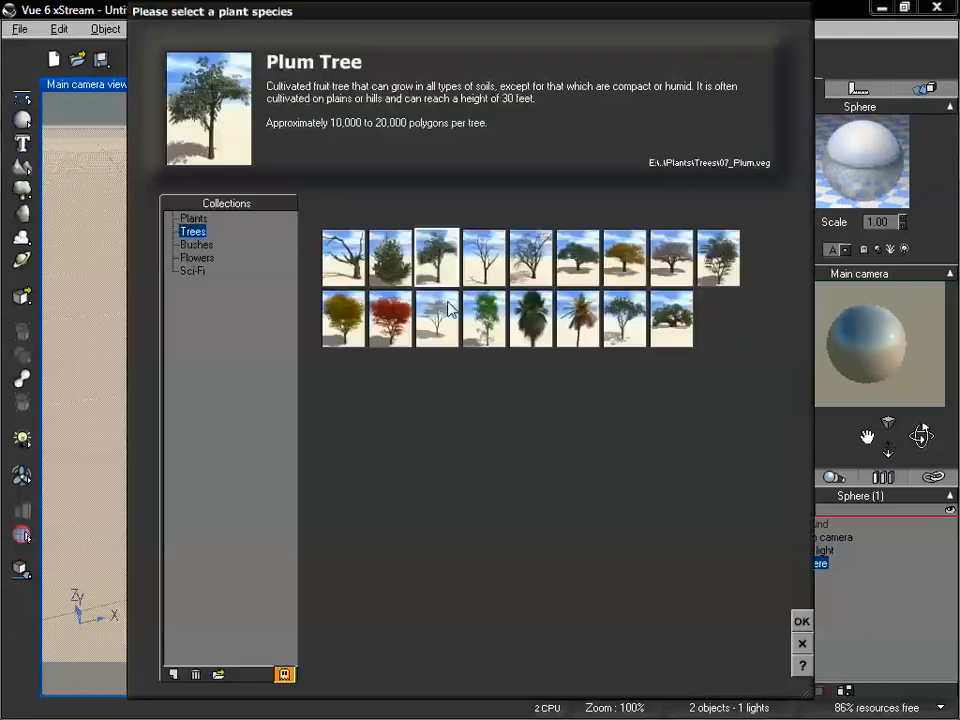
{"action": "left_click", "coordinate": [801, 621]}
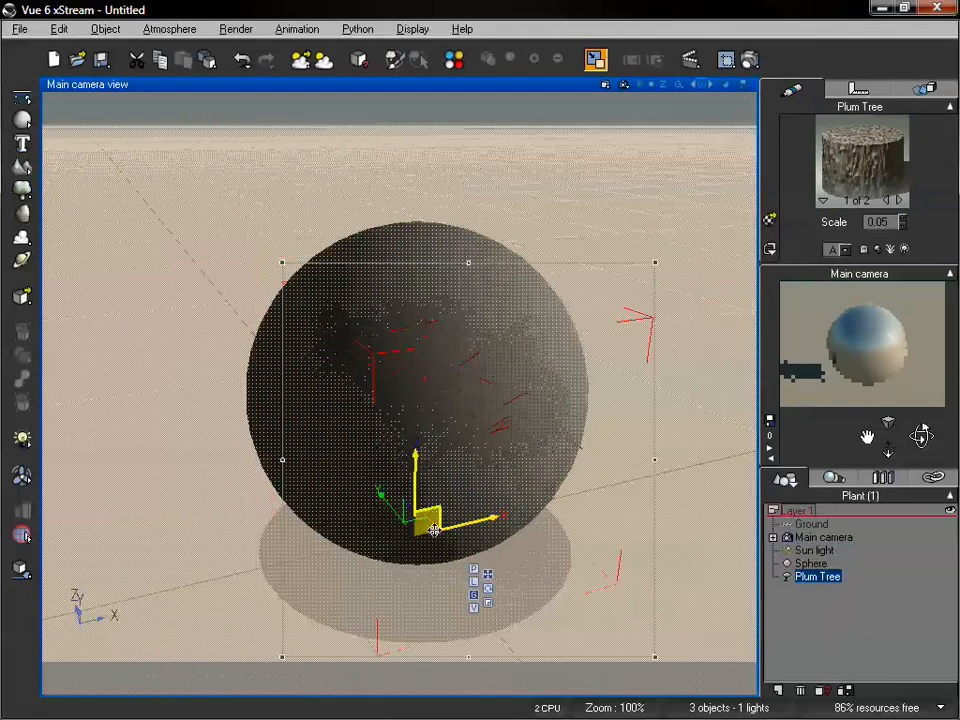
{"action": "left_click_drag", "start_coordinate": [453, 529], "coordinate": [626, 572]}
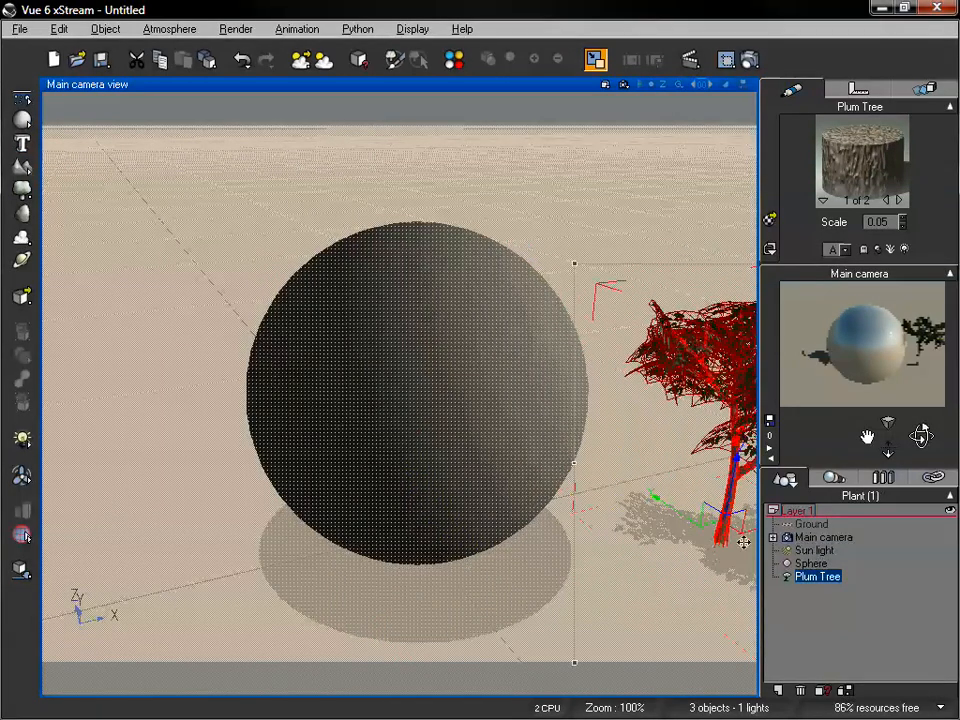
{"action": "left_click_drag", "start_coordinate": [752, 536], "coordinate": [618, 554]}
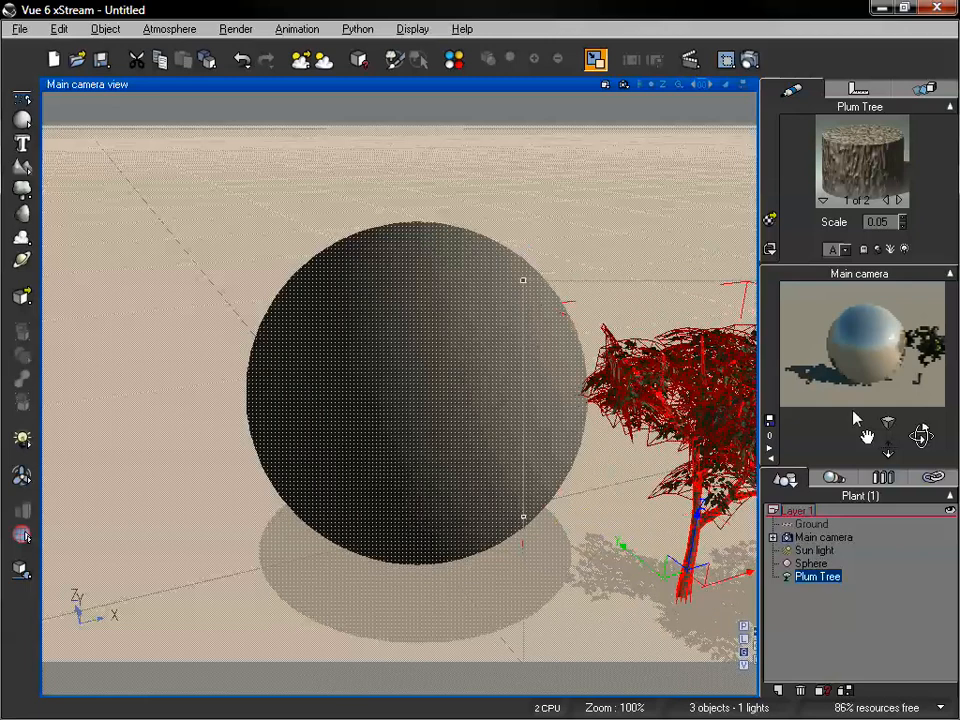
Step: Edit the sphere's material again, try blurred reflections of 2.0° and set them to 0.0°
{"action": "left_click_drag", "start_coordinate": [922, 440], "coordinate": [830, 434]}
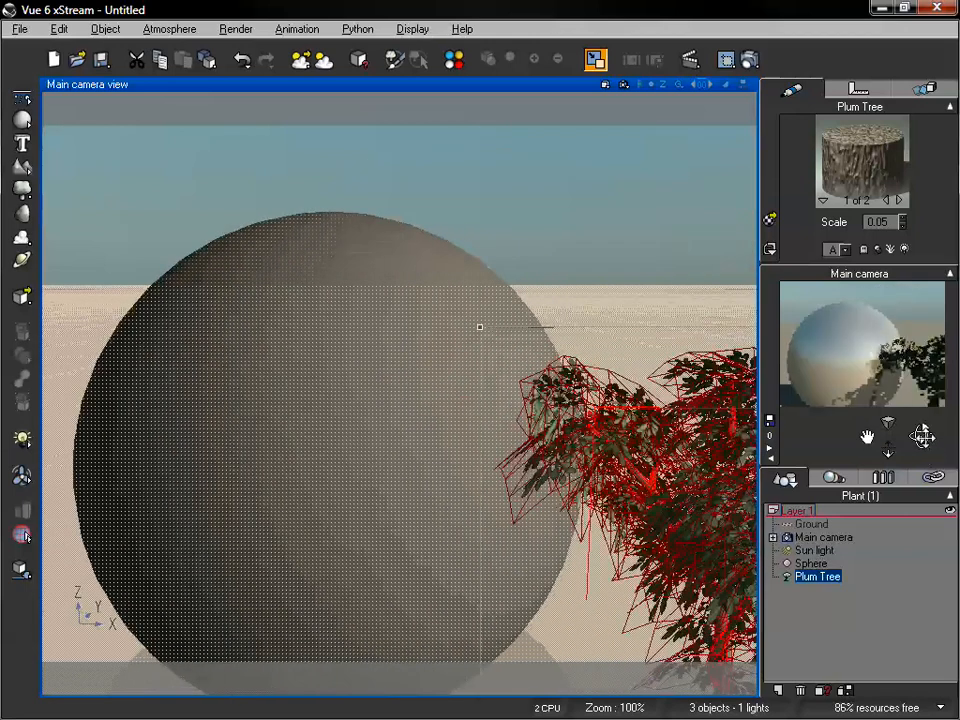
{"action": "left_click_drag", "start_coordinate": [925, 441], "coordinate": [942, 462]}
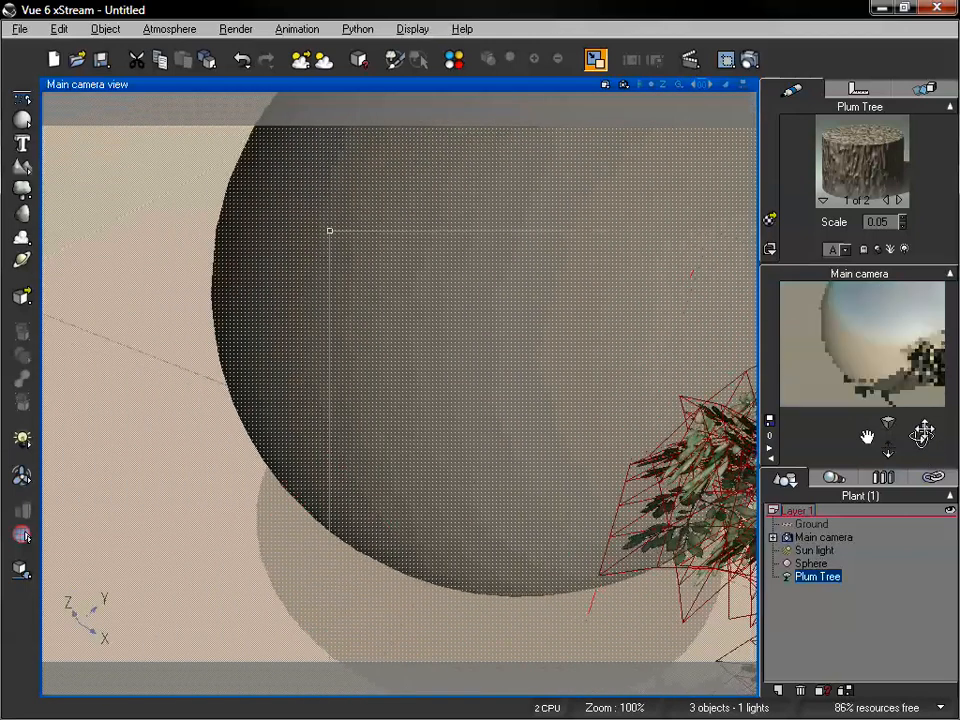
{"action": "left_click_drag", "start_coordinate": [867, 435], "coordinate": [834, 450]}
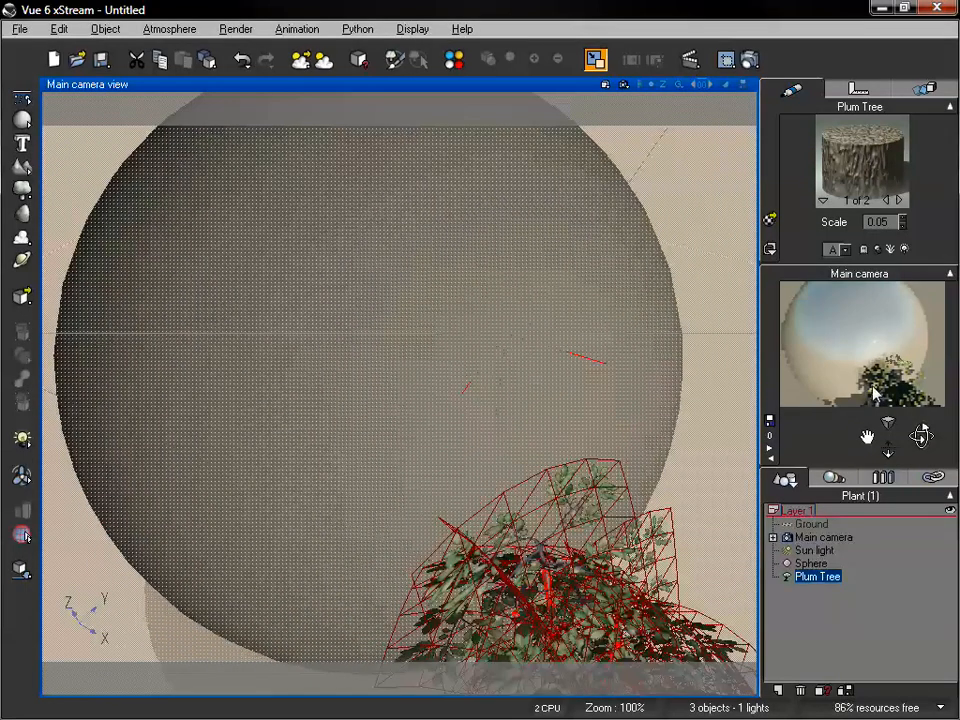
{"action": "left_click_drag", "start_coordinate": [920, 437], "coordinate": [861, 436]}
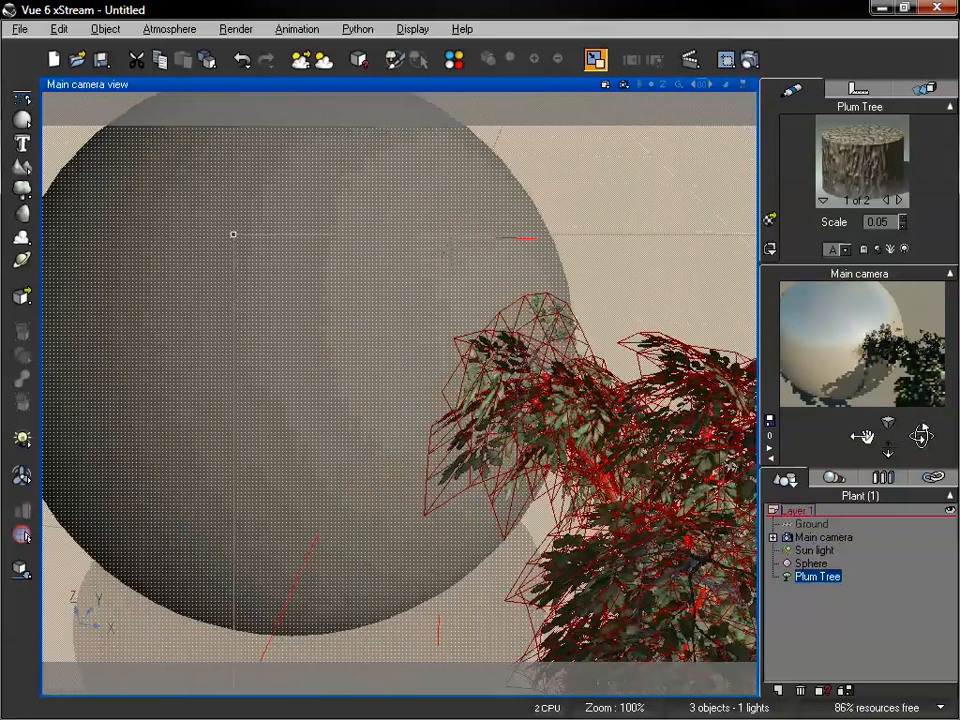
{"action": "left_click", "coordinate": [811, 563]}
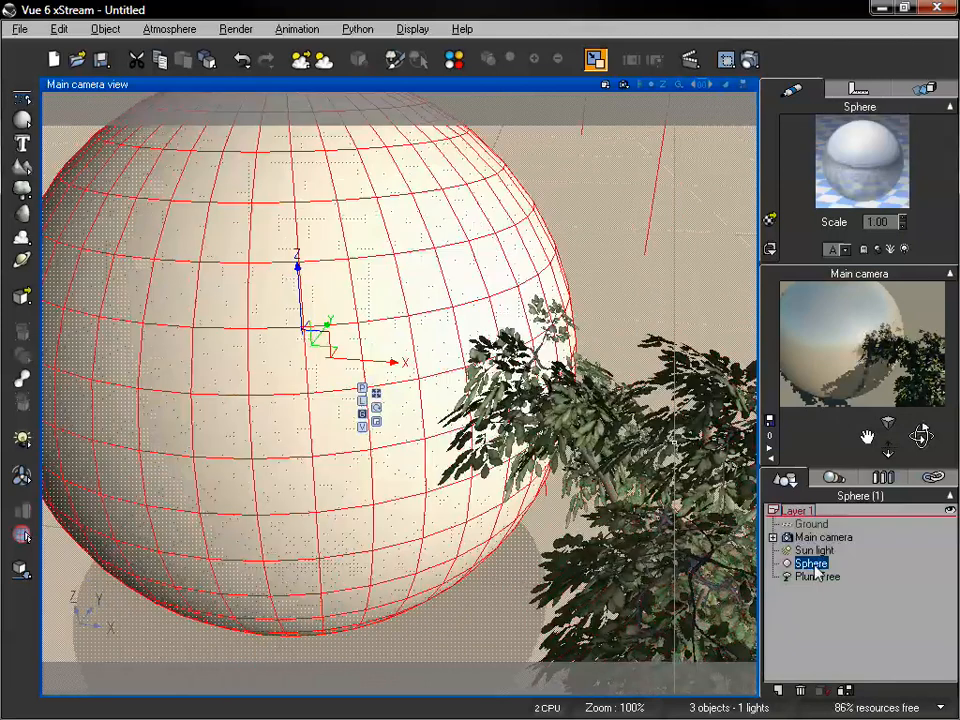
{"action": "double_click", "coordinate": [864, 151]}
{"action": "left_click_drag", "start_coordinate": [505, 94], "coordinate": [405, 46]}
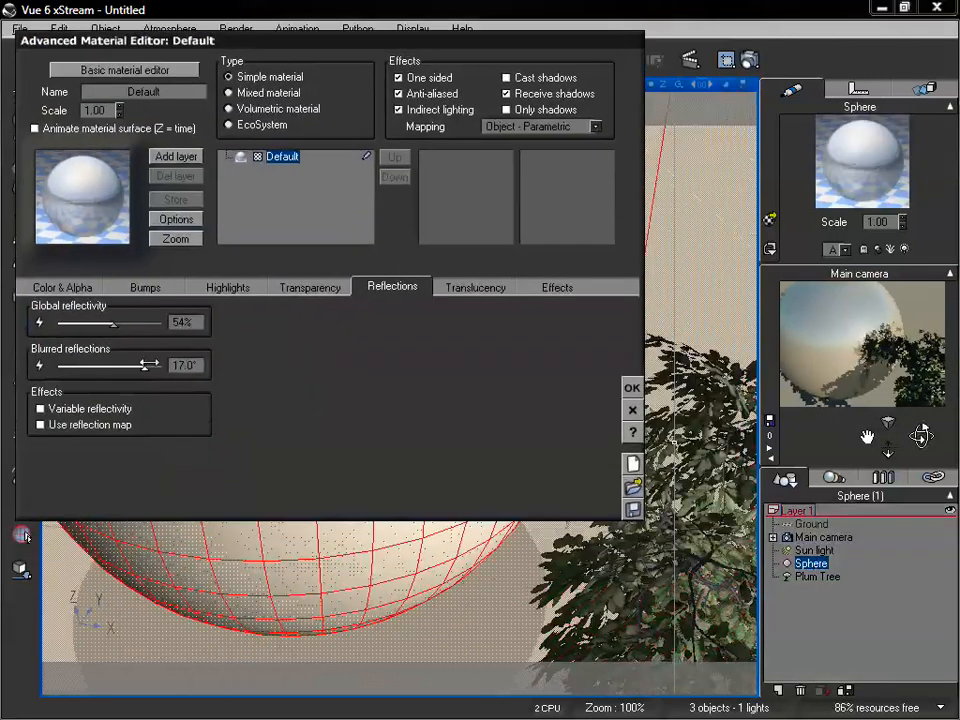
{"action": "left_click_drag", "start_coordinate": [148, 365], "coordinate": [66, 367]}
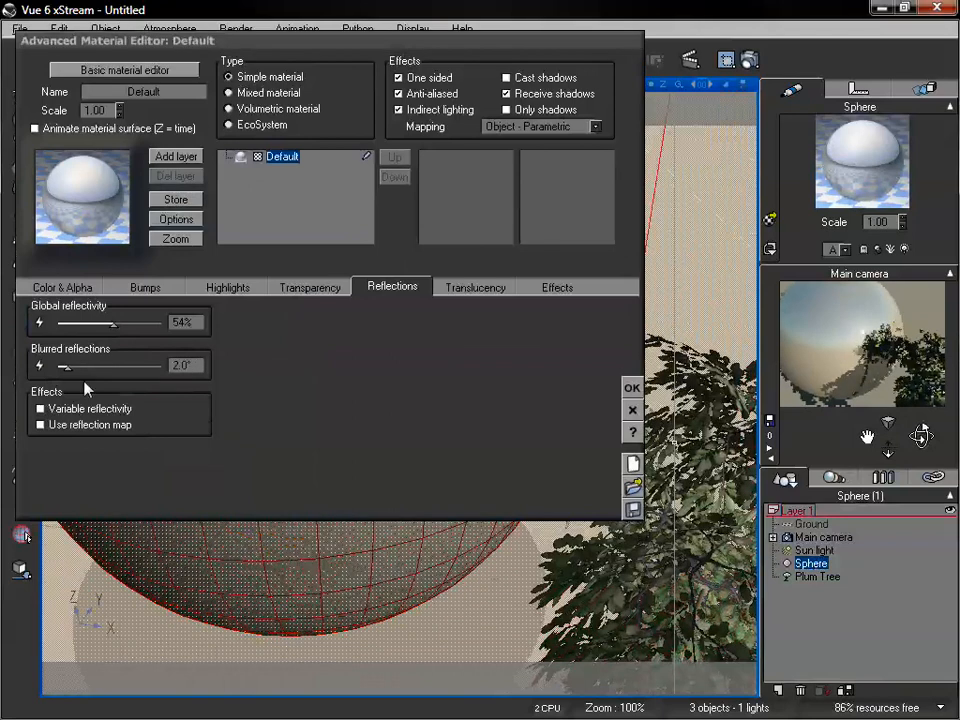
{"action": "left_click_drag", "start_coordinate": [66, 366], "coordinate": [55, 366]}
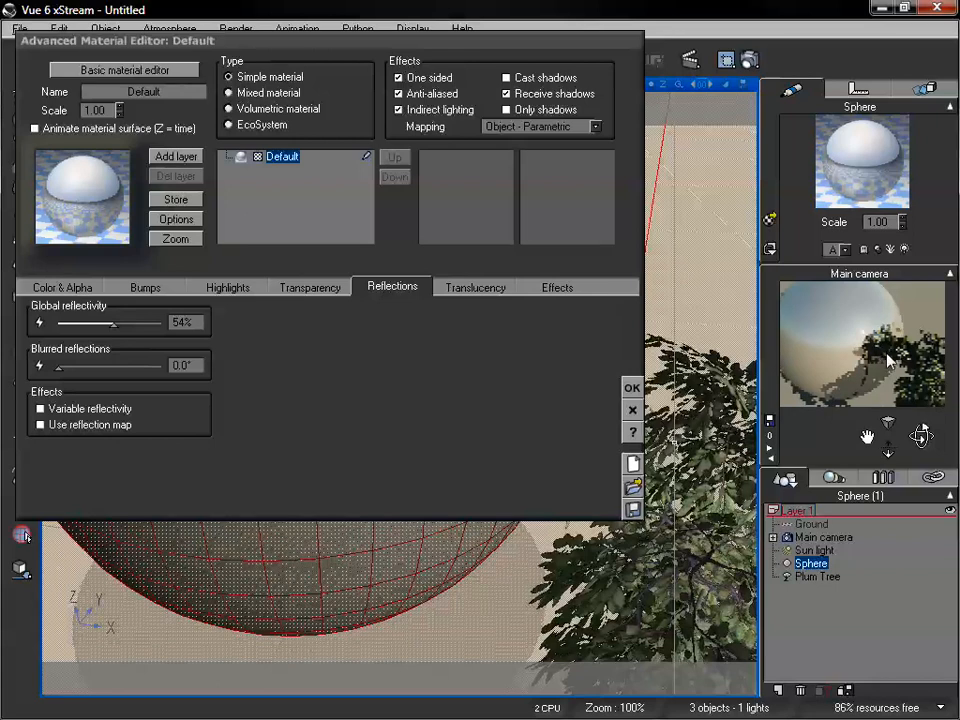
Step: Set the sphere material's global reflectivity to 100% and refresh the camera preview
{"action": "left_click_drag", "start_coordinate": [914, 441], "coordinate": [954, 437]}
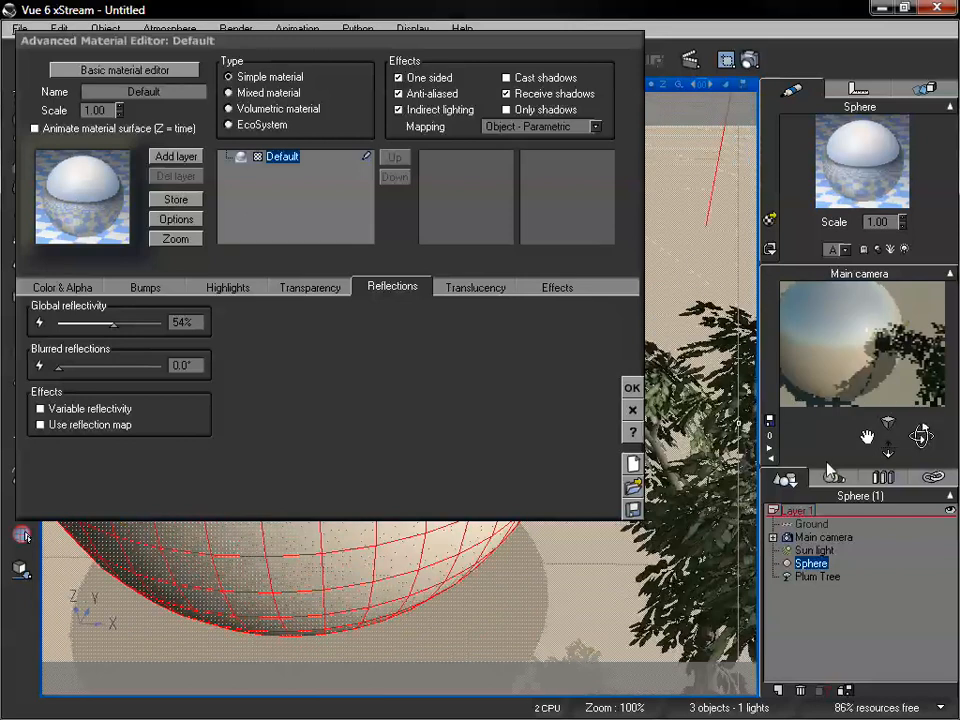
{"action": "left_click_drag", "start_coordinate": [113, 323], "coordinate": [162, 323]}
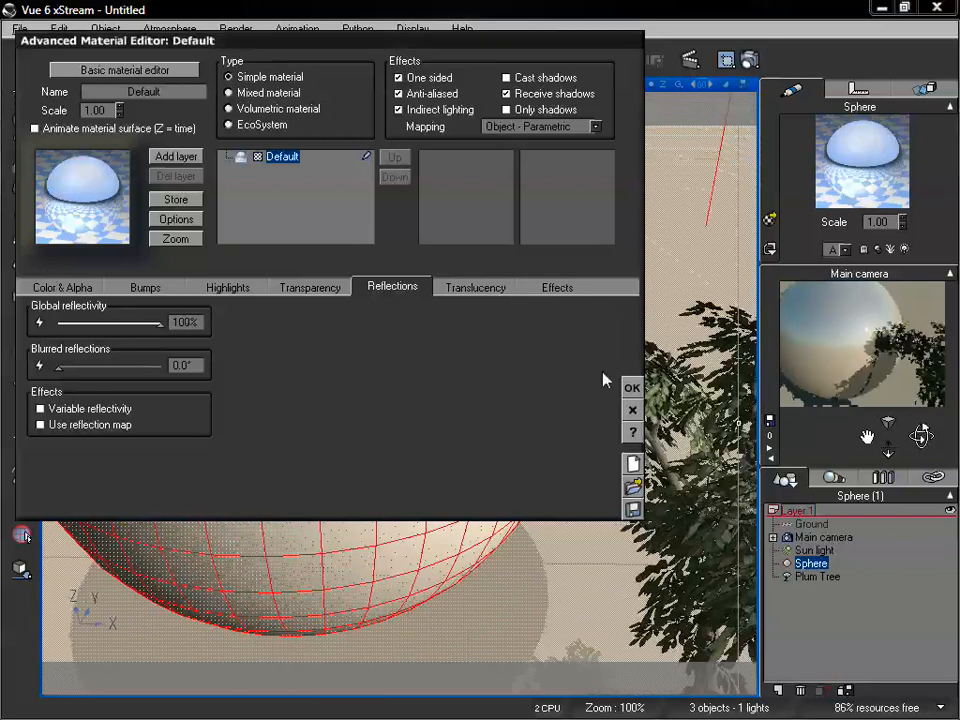
{"action": "left_click", "coordinate": [843, 371]}
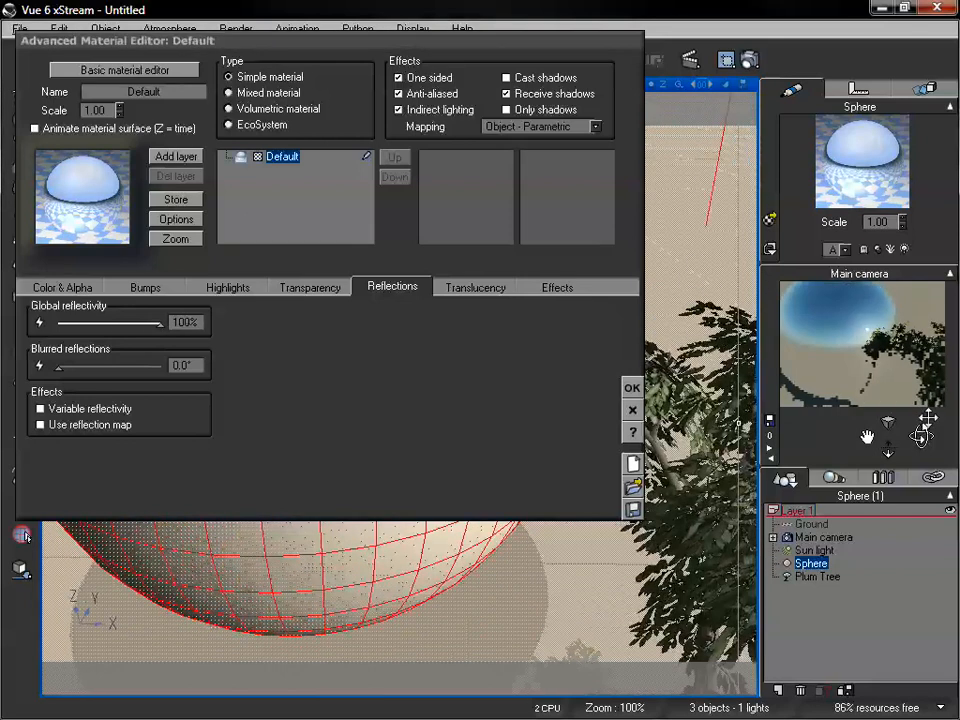
{"action": "left_click_drag", "start_coordinate": [922, 446], "coordinate": [910, 446]}
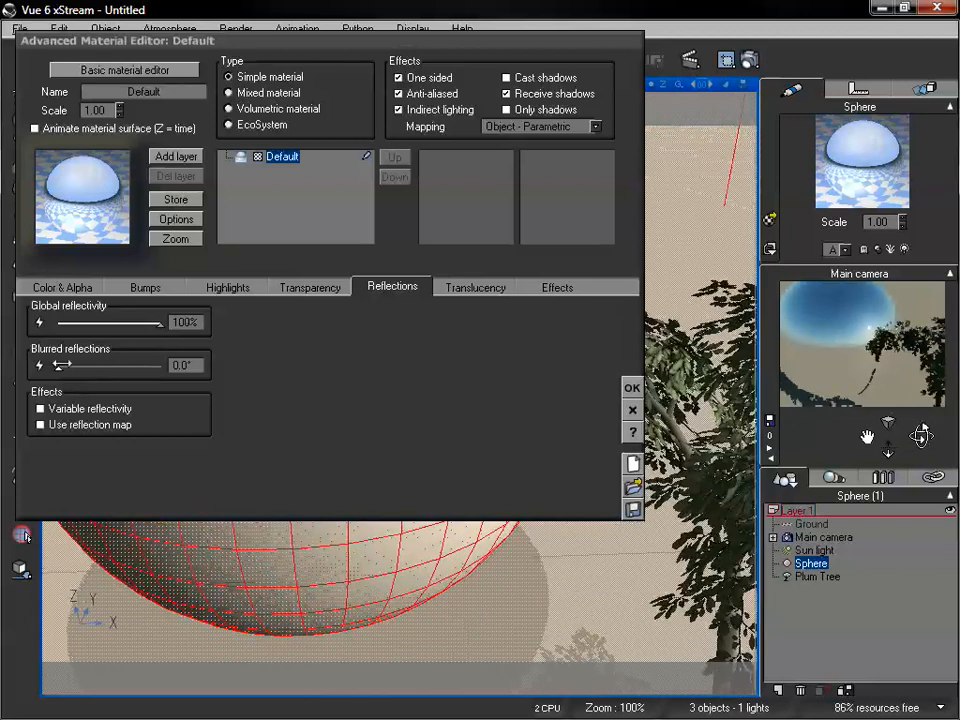
Step: Try blurred reflections of 12.0° on the sphere in the camera preview and set them back to 0.0°
{"action": "left_click_drag", "start_coordinate": [59, 367], "coordinate": [119, 367]}
{"action": "left_click", "coordinate": [874, 377]}
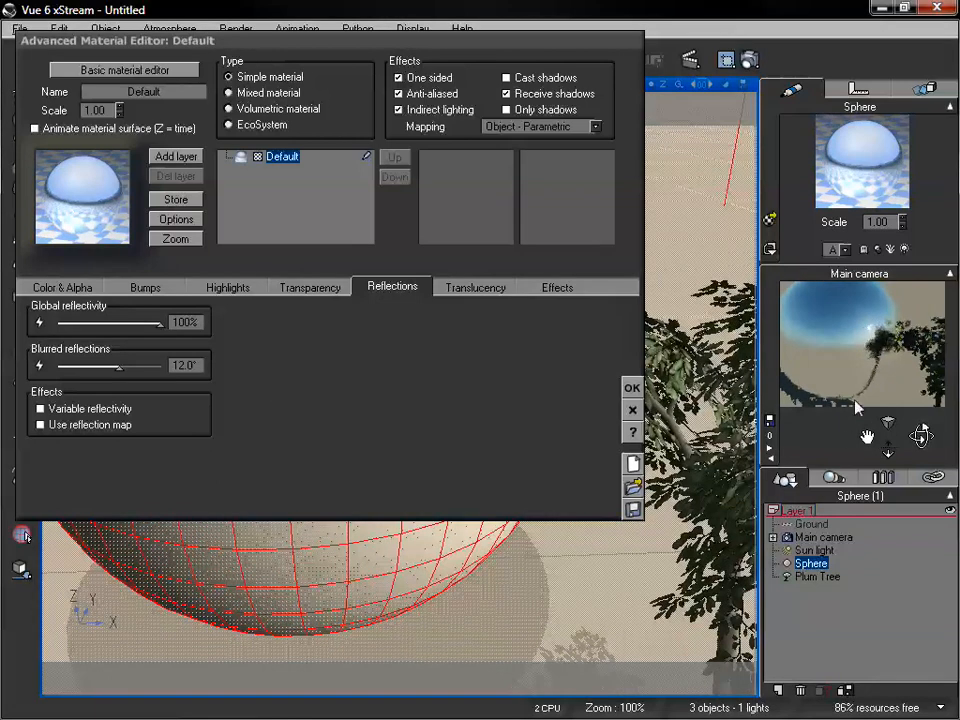
{"action": "left_click_drag", "start_coordinate": [119, 367], "coordinate": [58, 367]}
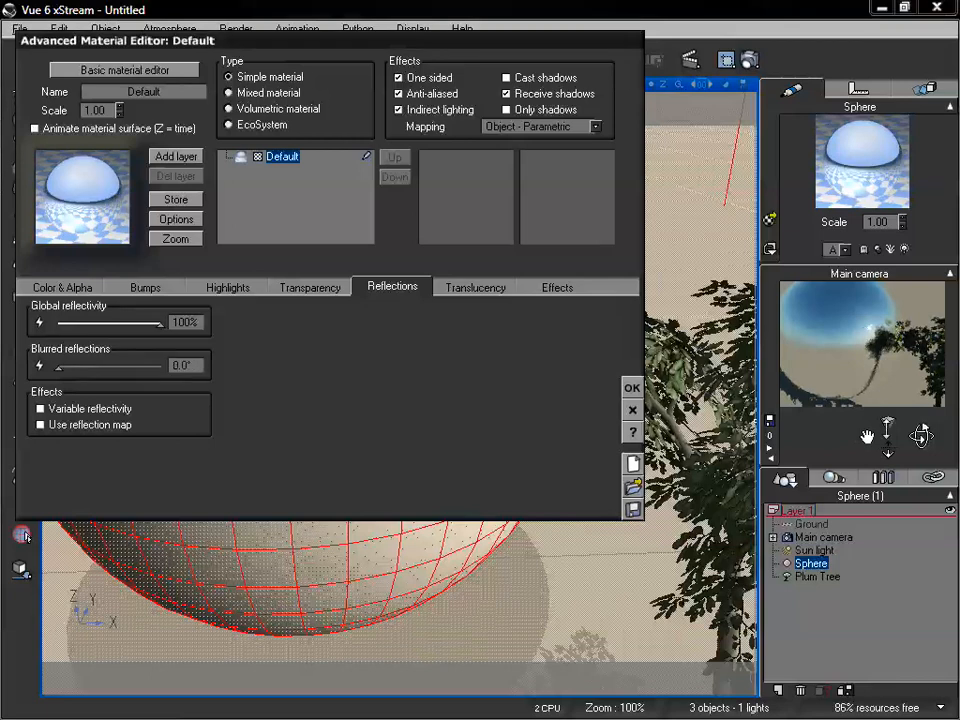
Step: Delete the Plum Tree from the scene
{"action": "left_click_drag", "start_coordinate": [888, 451], "coordinate": [888, 472]}
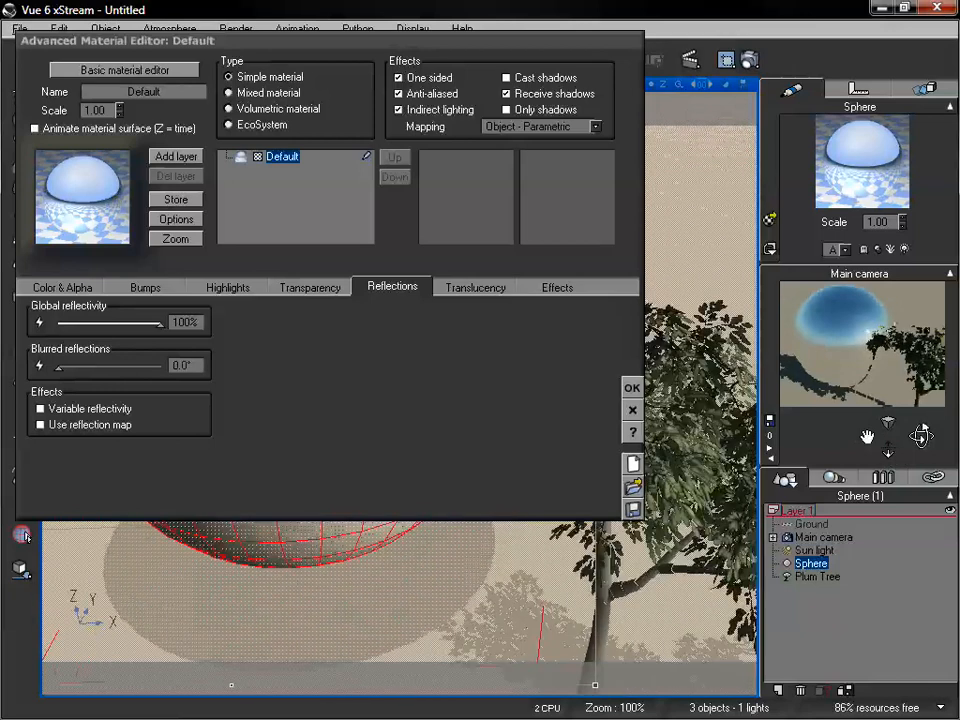
{"action": "left_click_drag", "start_coordinate": [889, 451], "coordinate": [889, 462]}
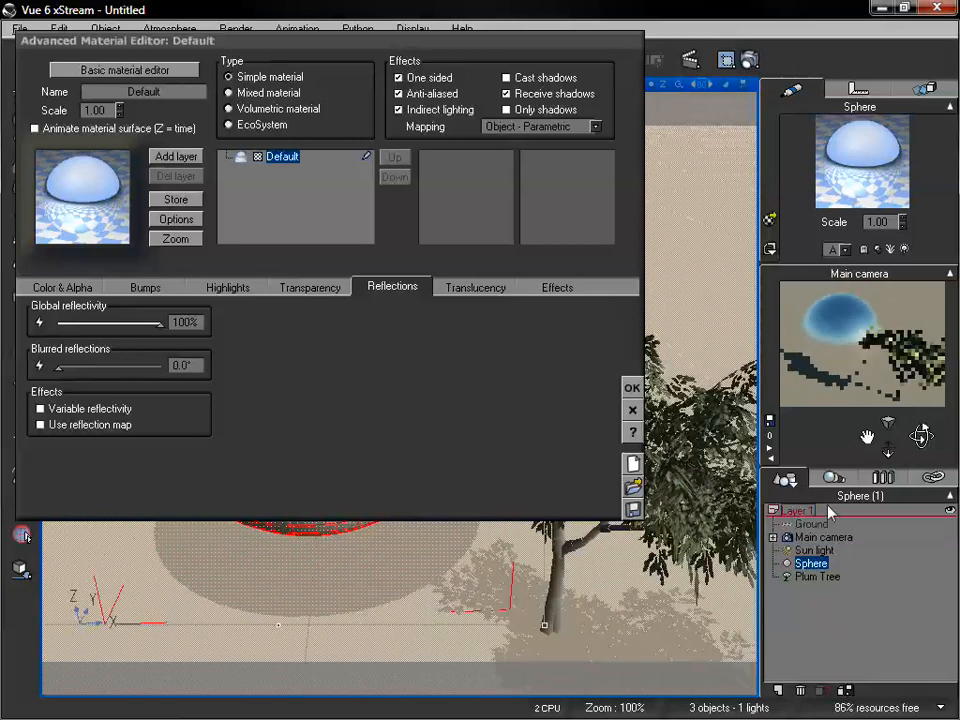
{"action": "left_click", "coordinate": [817, 577]}
{"action": "key", "text": "Delete"}
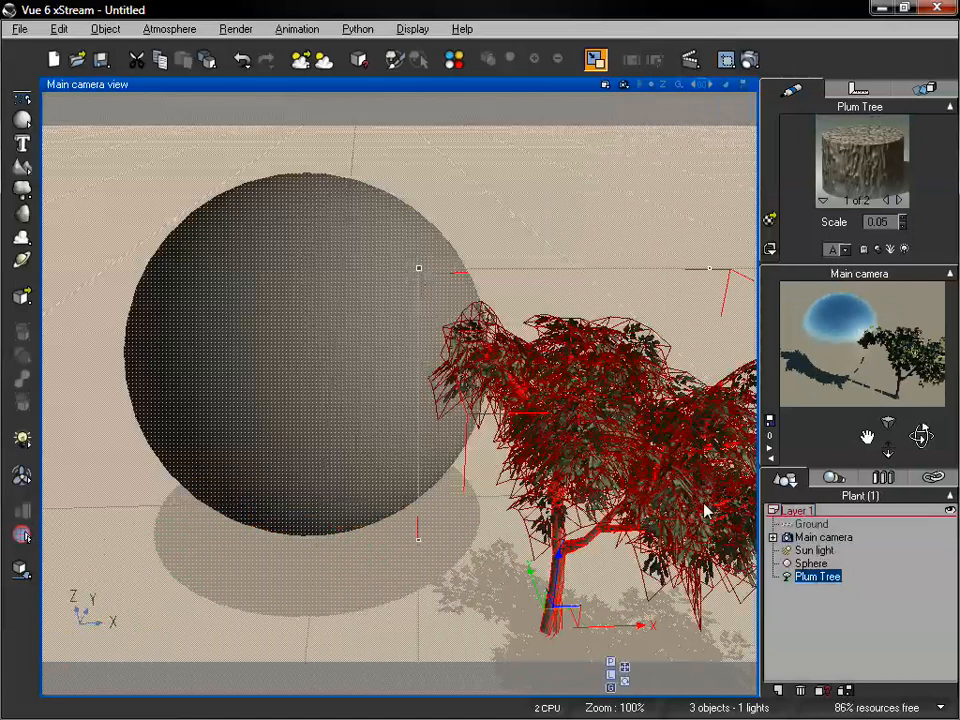
Step: Edit the sphere's material again and enable variable reflectivity
{"action": "left_click", "coordinate": [396, 328]}
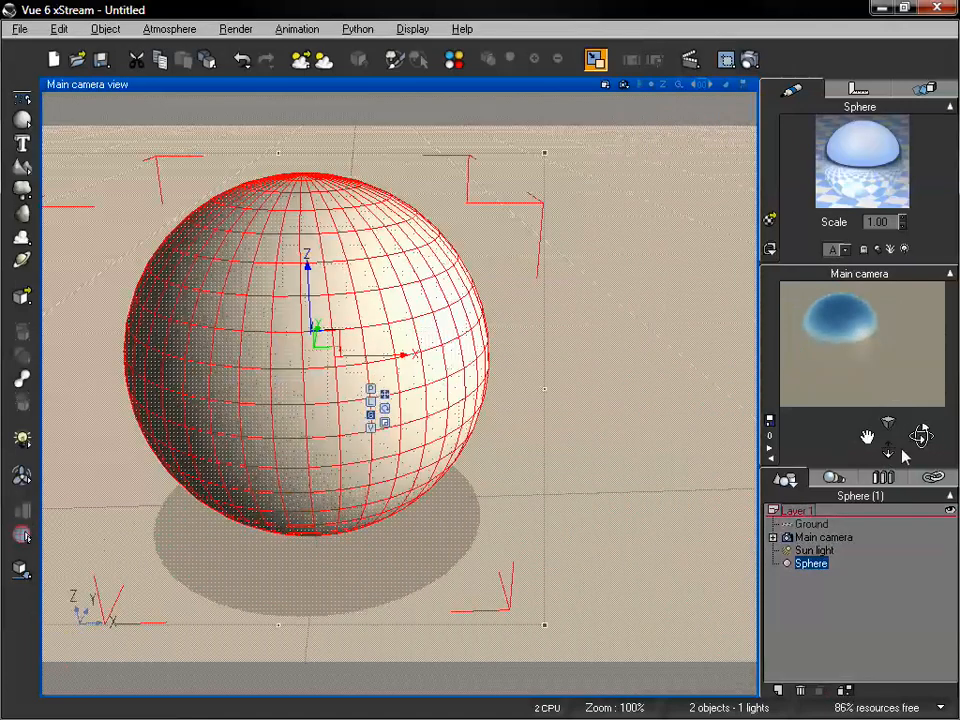
{"action": "left_click_drag", "start_coordinate": [922, 436], "coordinate": [945, 472]}
{"action": "double_click", "coordinate": [815, 181]}
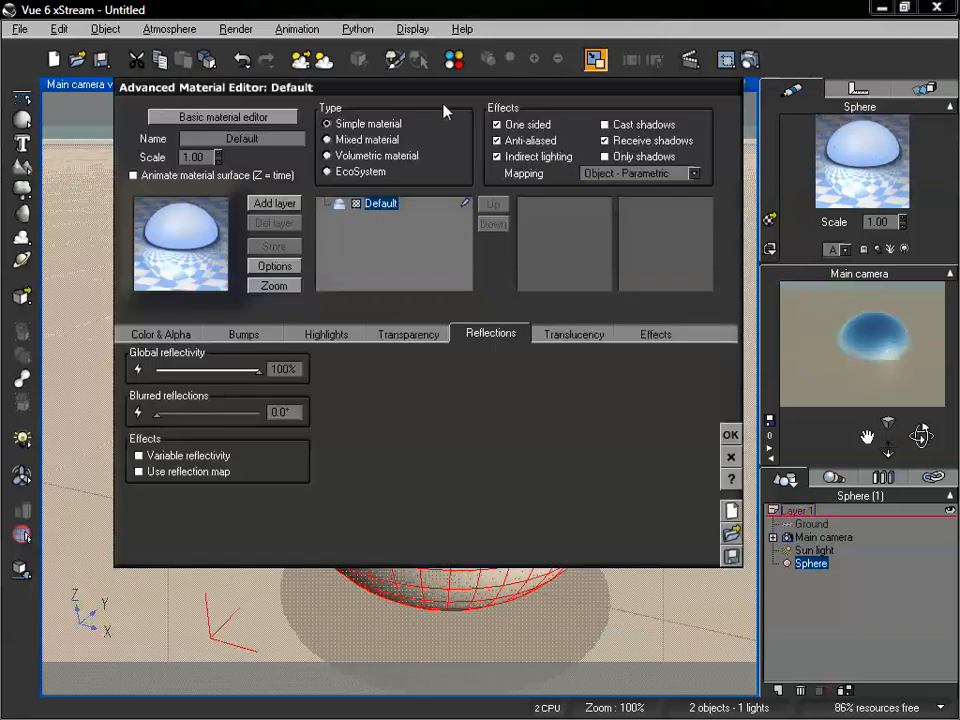
{"action": "left_click_drag", "start_coordinate": [448, 93], "coordinate": [382, 100]}
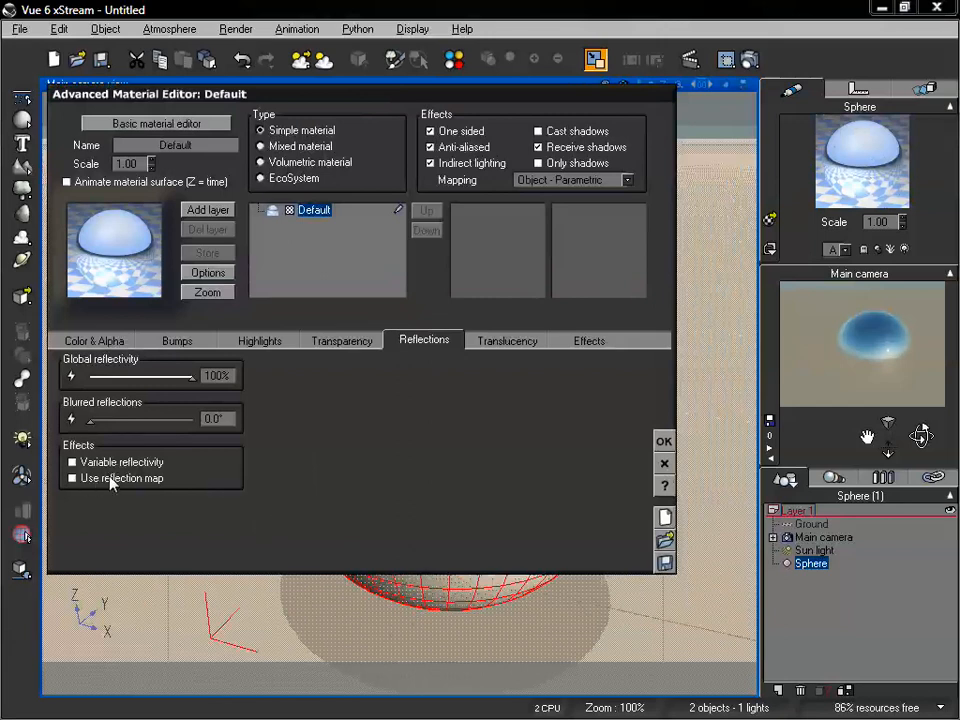
{"action": "left_click", "coordinate": [73, 462]}
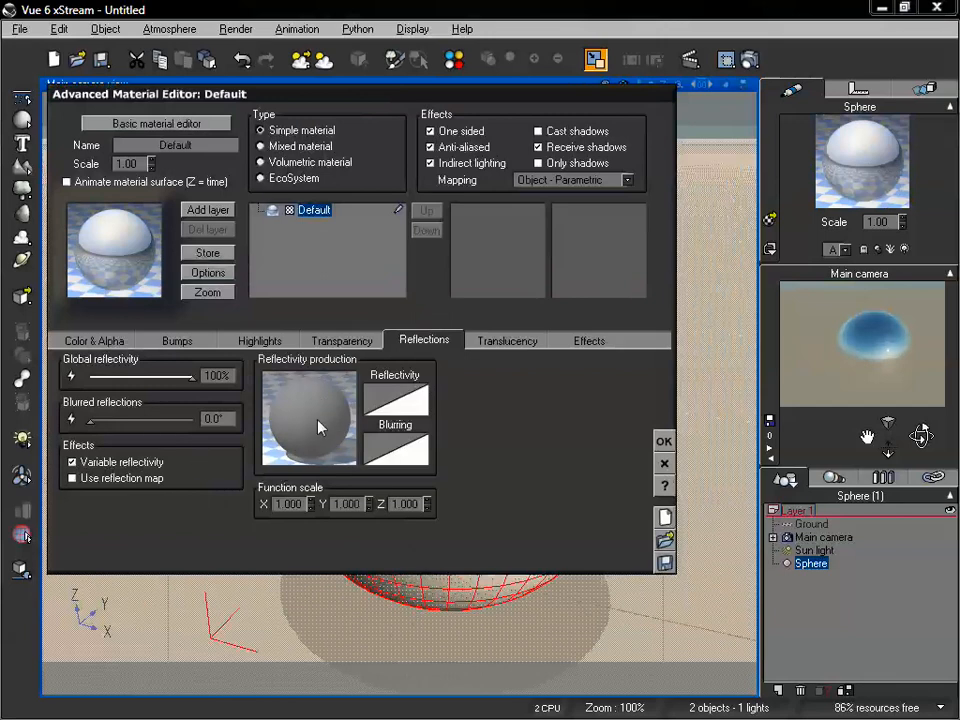
Step: In the reflectivity function, disconnect the Simple Fractal node from Transparency, connect it to the Reflection output and accept the function
{"action": "left_click", "coordinate": [342, 340]}
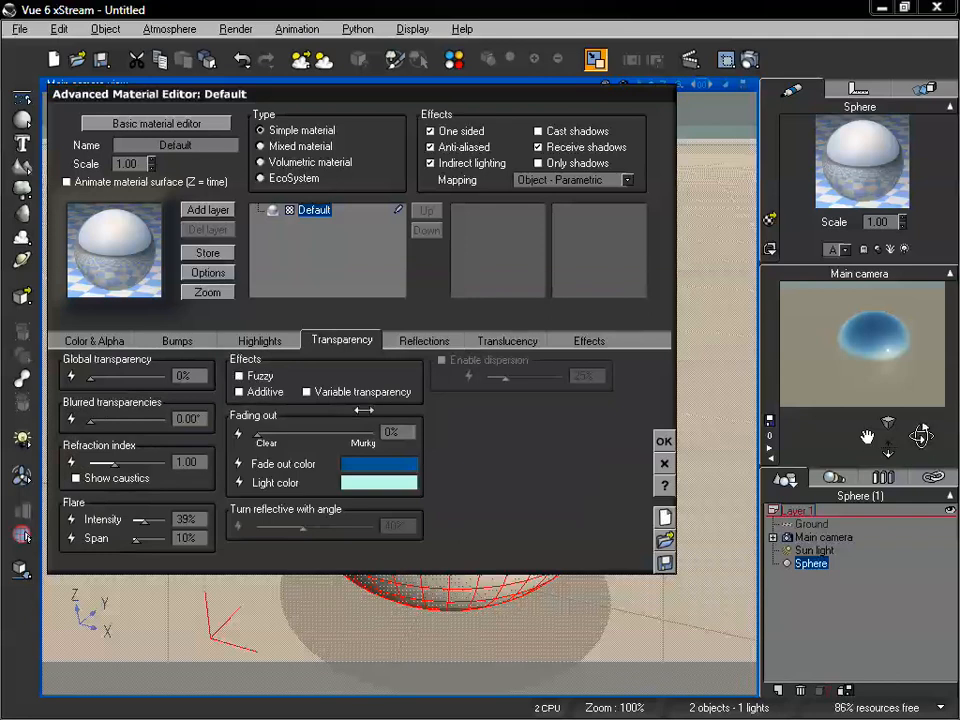
{"action": "left_click", "coordinate": [434, 340]}
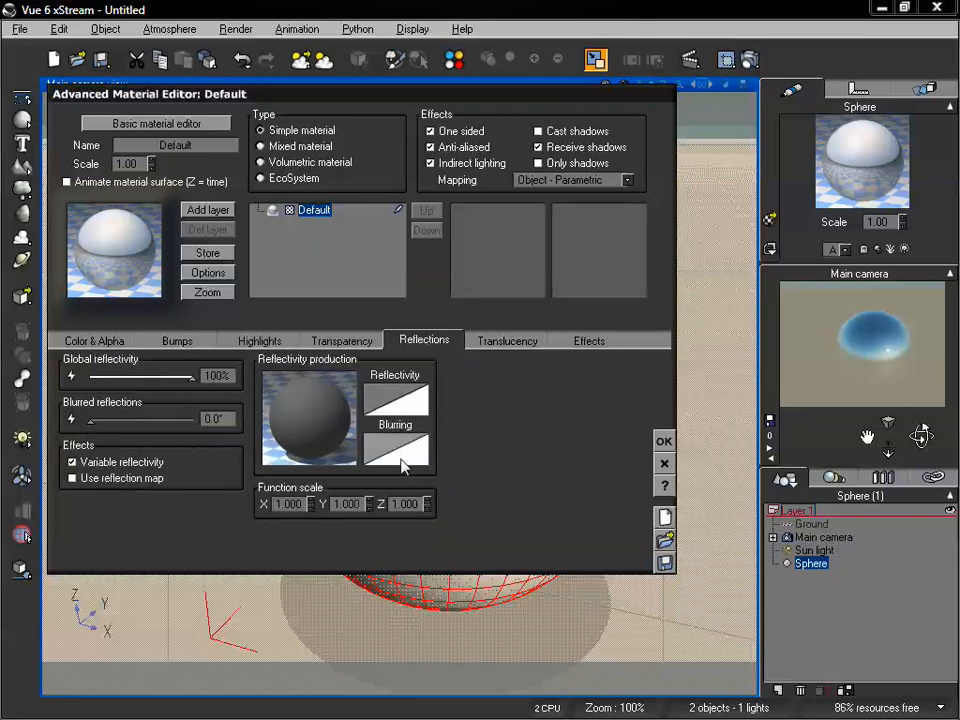
{"action": "left_click", "coordinate": [392, 402]}
{"action": "left_click", "coordinate": [350, 427]}
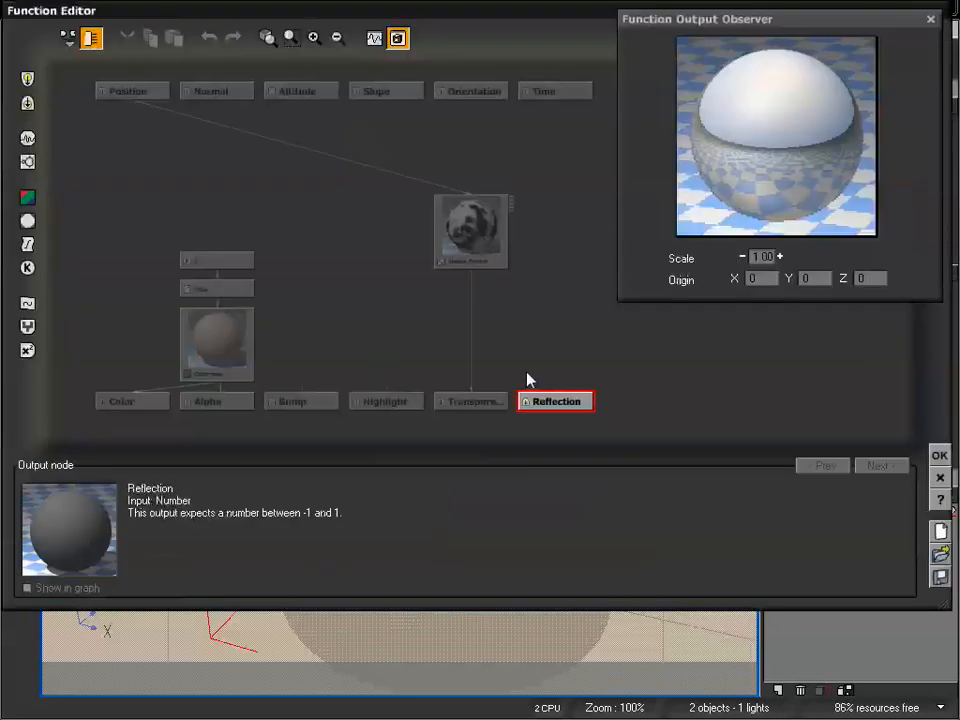
{"action": "left_click", "coordinate": [464, 232]}
{"action": "left_click", "coordinate": [472, 316]}
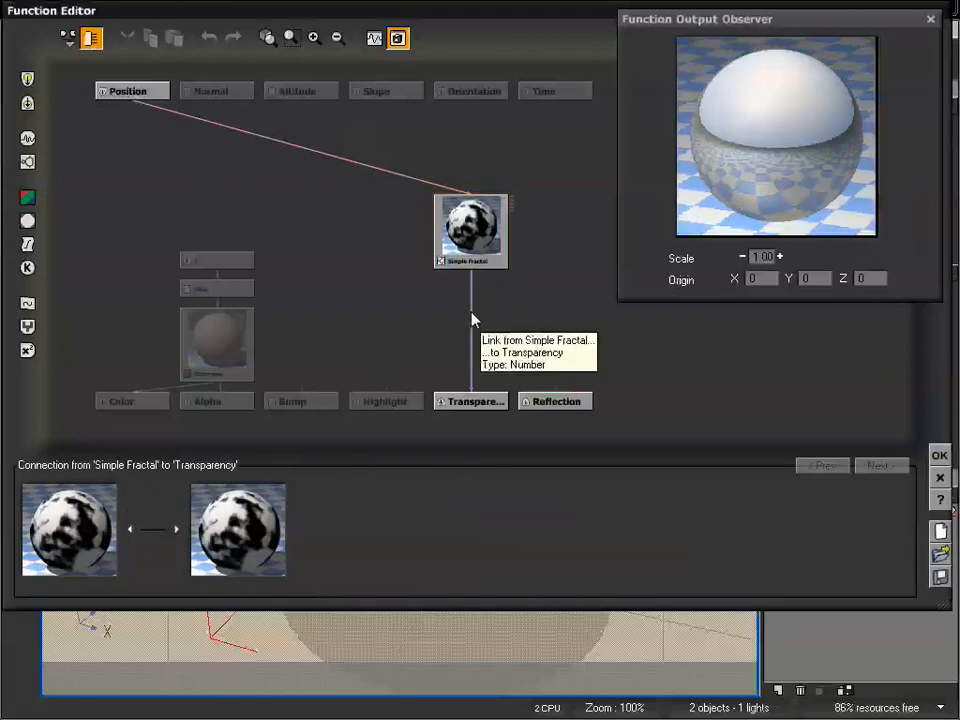
{"action": "key", "text": "Delete"}
{"action": "left_click_drag", "start_coordinate": [471, 204], "coordinate": [470, 246]}
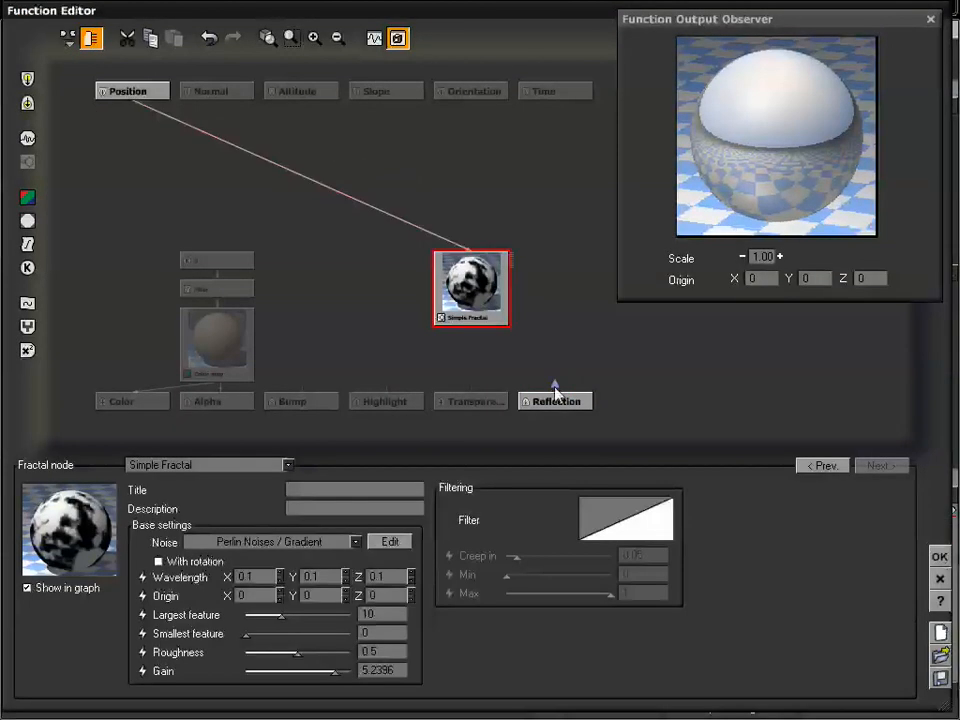
{"action": "mouse_move", "coordinate": [555, 390]}
{"action": "left_mouse_down"}
{"action": "mouse_move", "coordinate": [470, 324]}
{"action": "mouse_move", "coordinate": [498, 275]}
{"action": "left_mouse_up"}
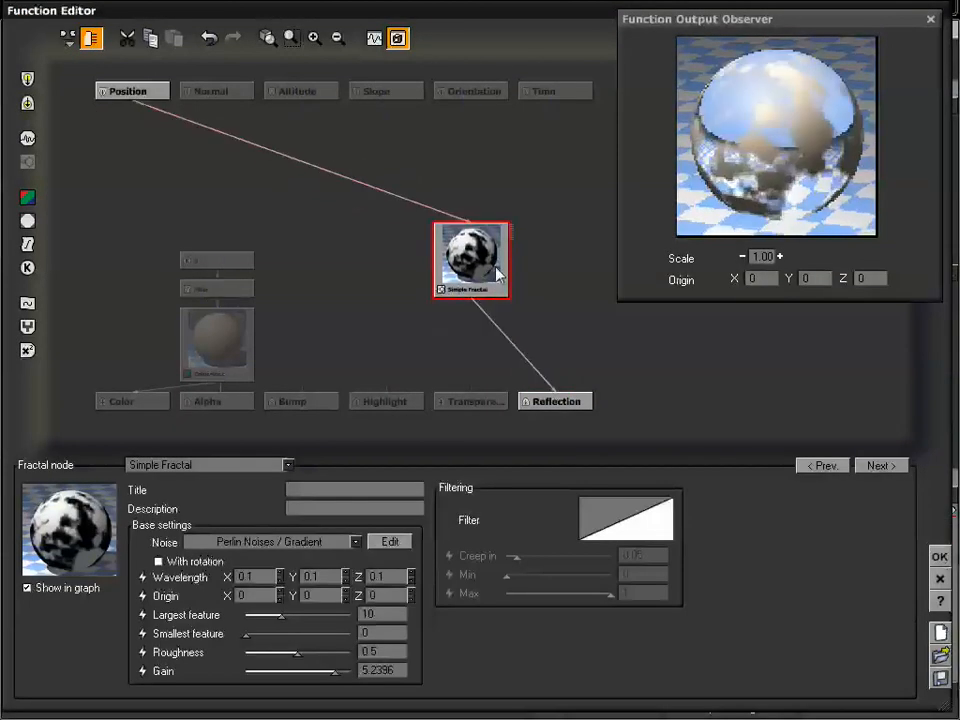
{"action": "left_click", "coordinate": [940, 557]}
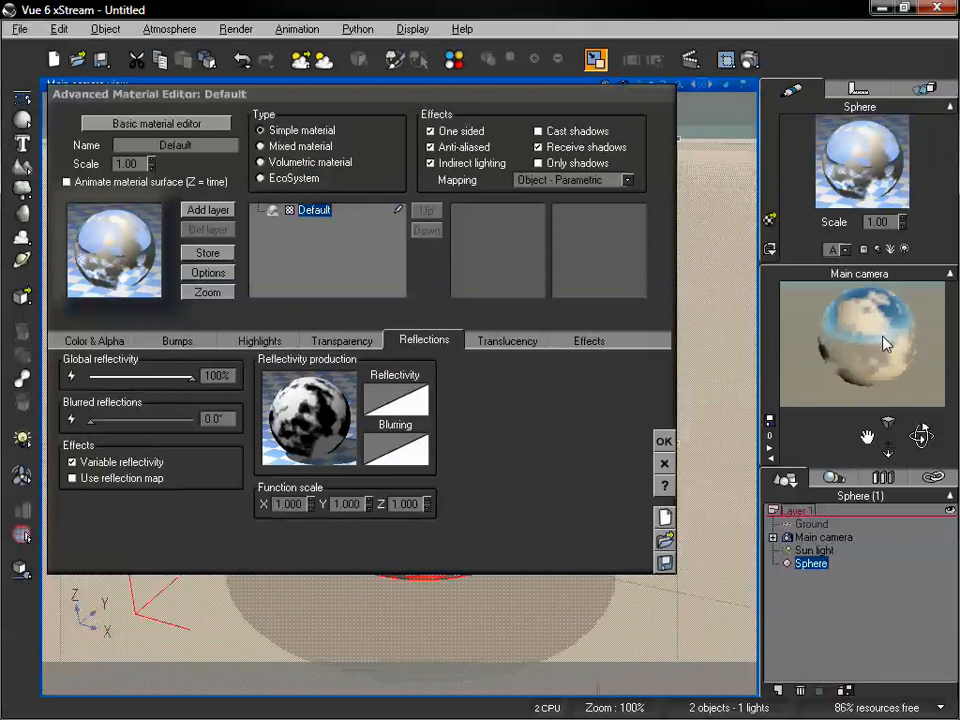
Step: Compare global reflectivity values of 43%, 21% and 71% on the sphere with variable reflectivity, and set it back to 100%
{"action": "left_click_drag", "start_coordinate": [181, 375], "coordinate": [133, 376]}
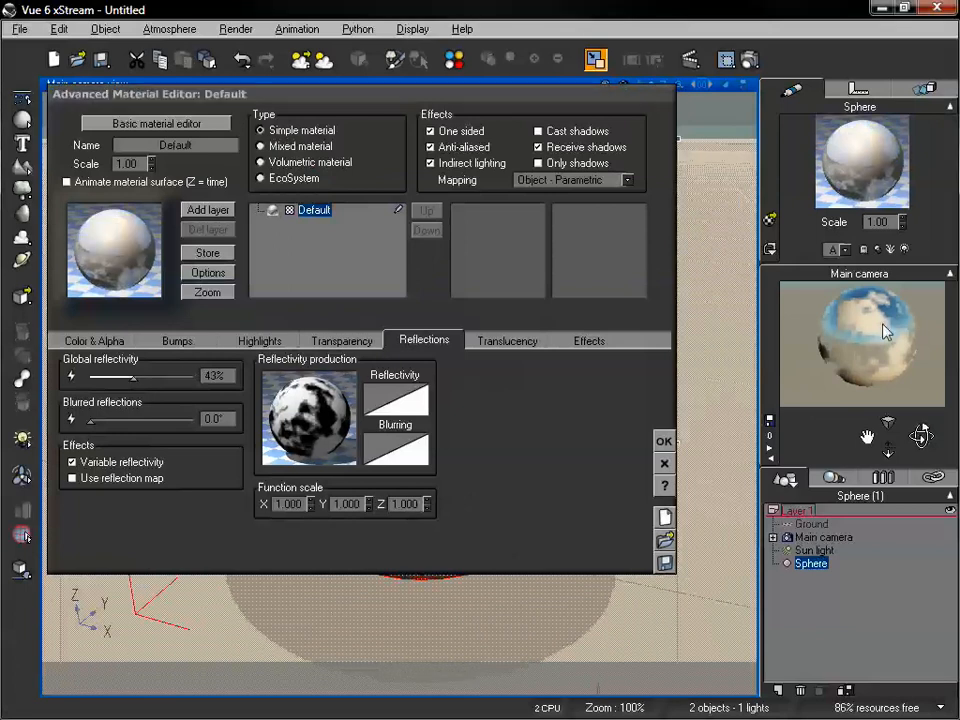
{"action": "left_click_drag", "start_coordinate": [97, 376], "coordinate": [75, 376]}
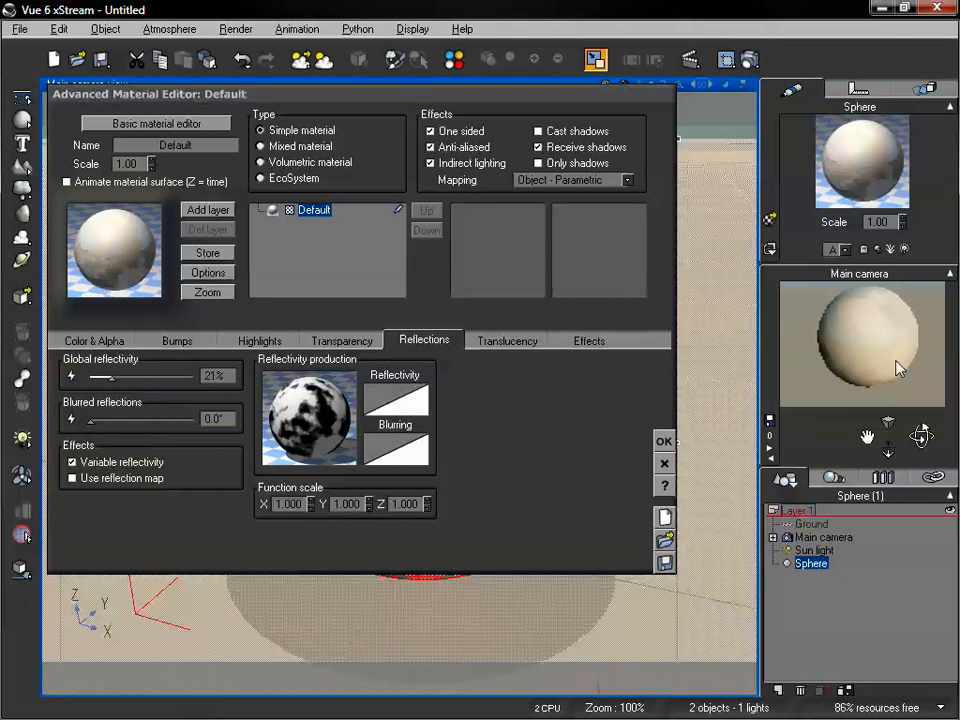
{"action": "left_click_drag", "start_coordinate": [110, 377], "coordinate": [190, 377]}
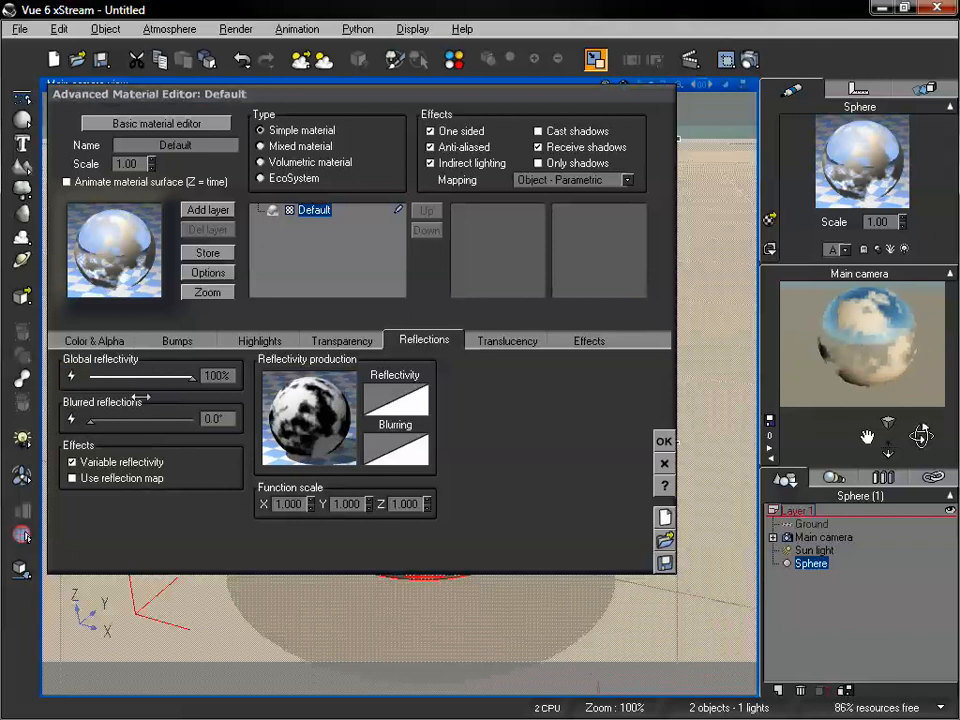
{"action": "left_click_drag", "start_coordinate": [213, 380], "coordinate": [184, 381]}
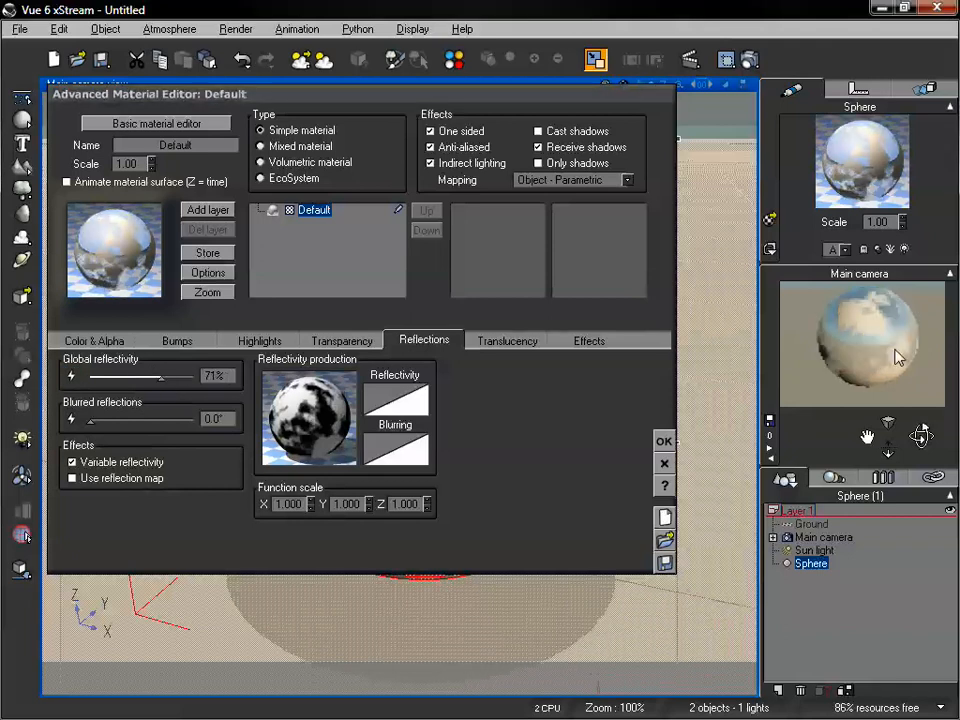
{"action": "left_click_drag", "start_coordinate": [172, 375], "coordinate": [212, 374]}
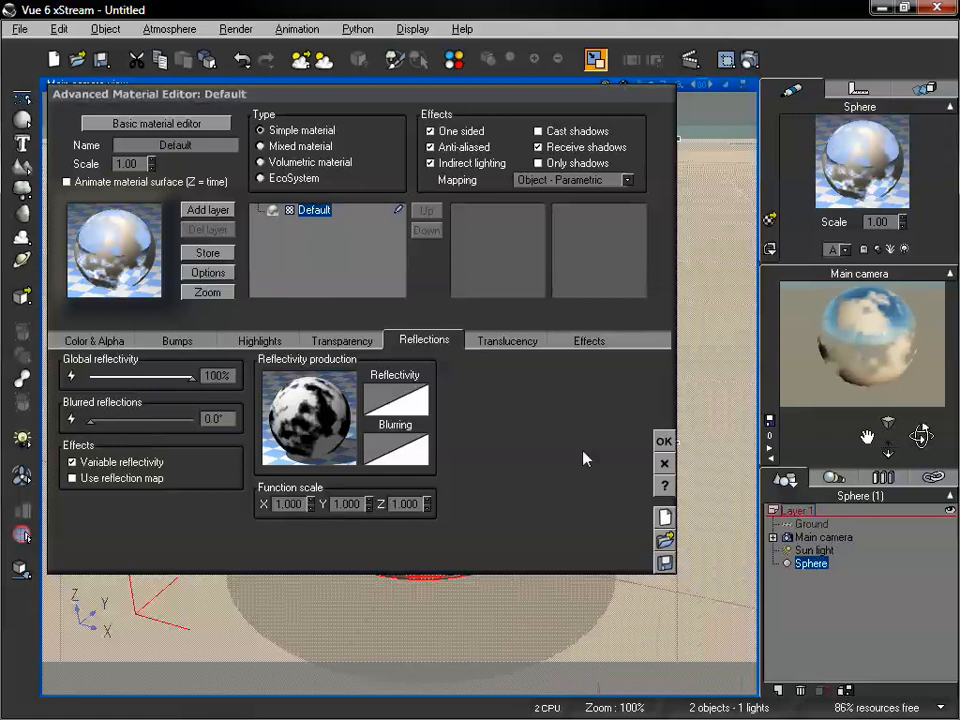
Step: Disable variable reflectivity, enable the reflection map and load the Nature image from the HDRI collection into it
{"action": "left_click", "coordinate": [80, 463]}
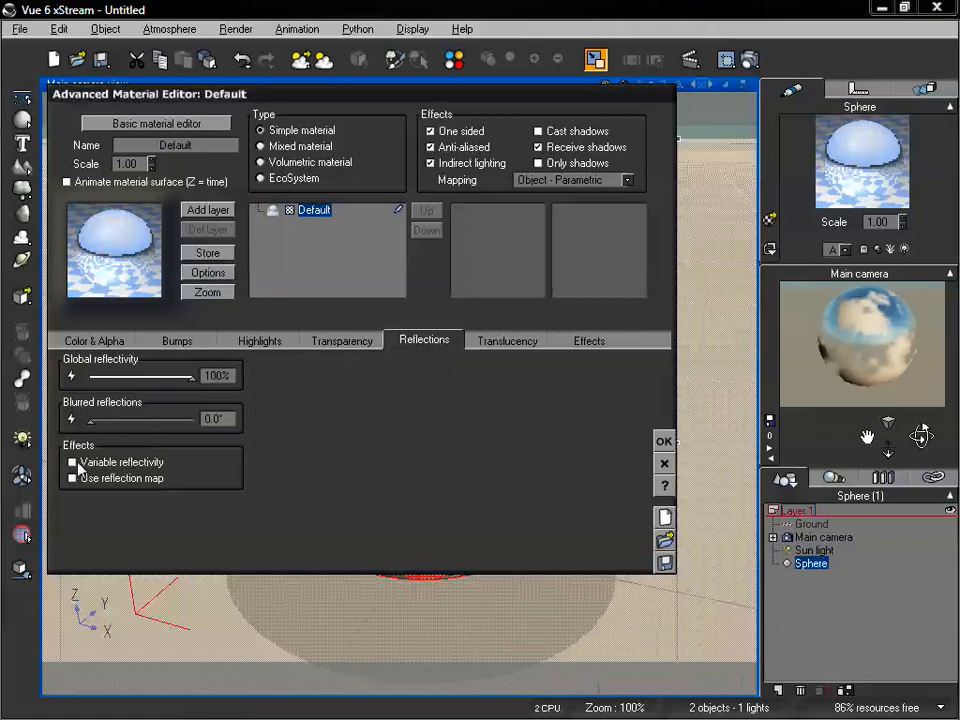
{"action": "left_click", "coordinate": [72, 478]}
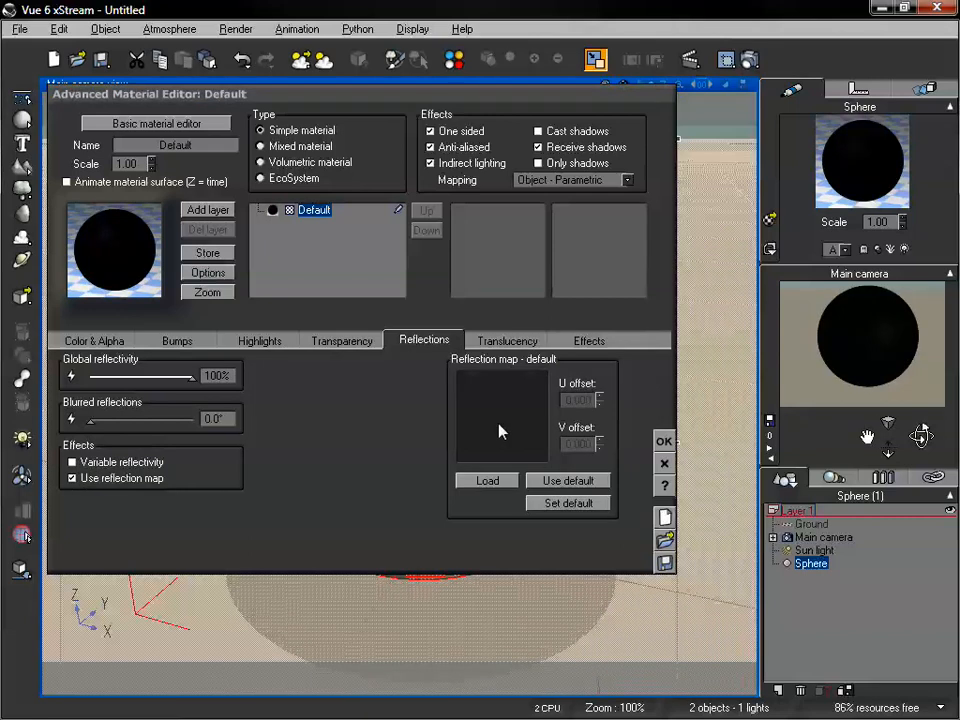
{"action": "left_click", "coordinate": [490, 483]}
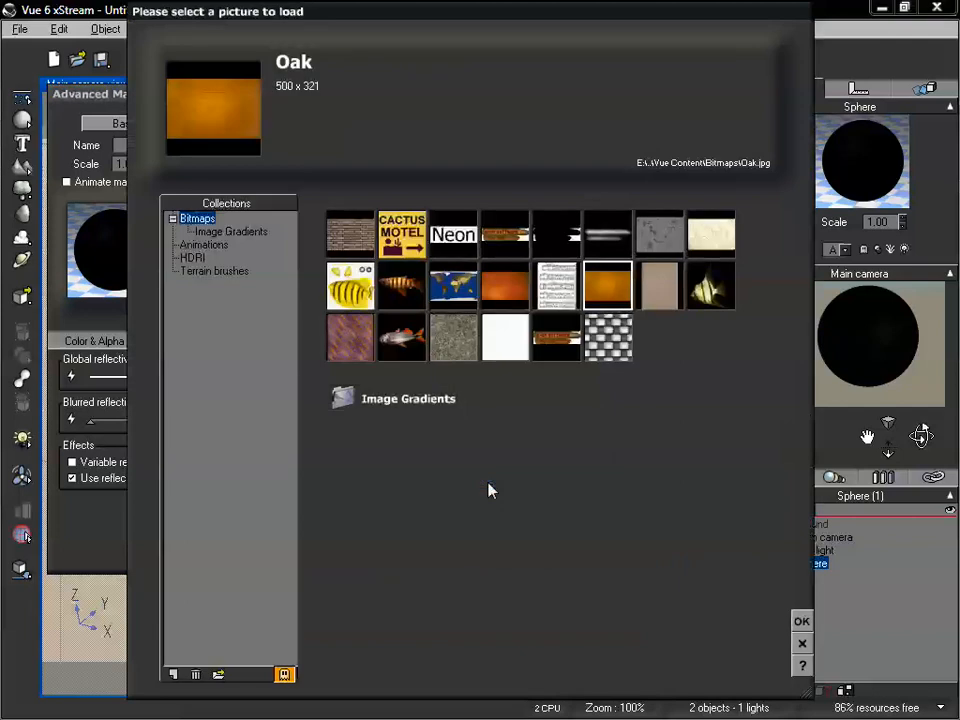
{"action": "left_click", "coordinate": [199, 259]}
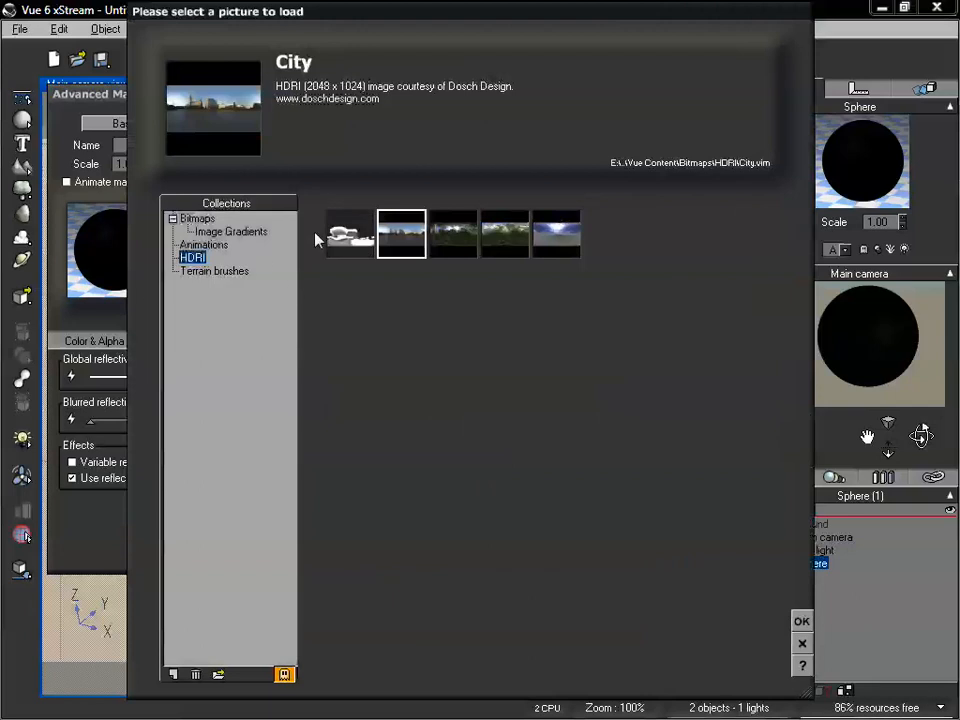
{"action": "left_click", "coordinate": [448, 238]}
{"action": "left_click", "coordinate": [505, 245]}
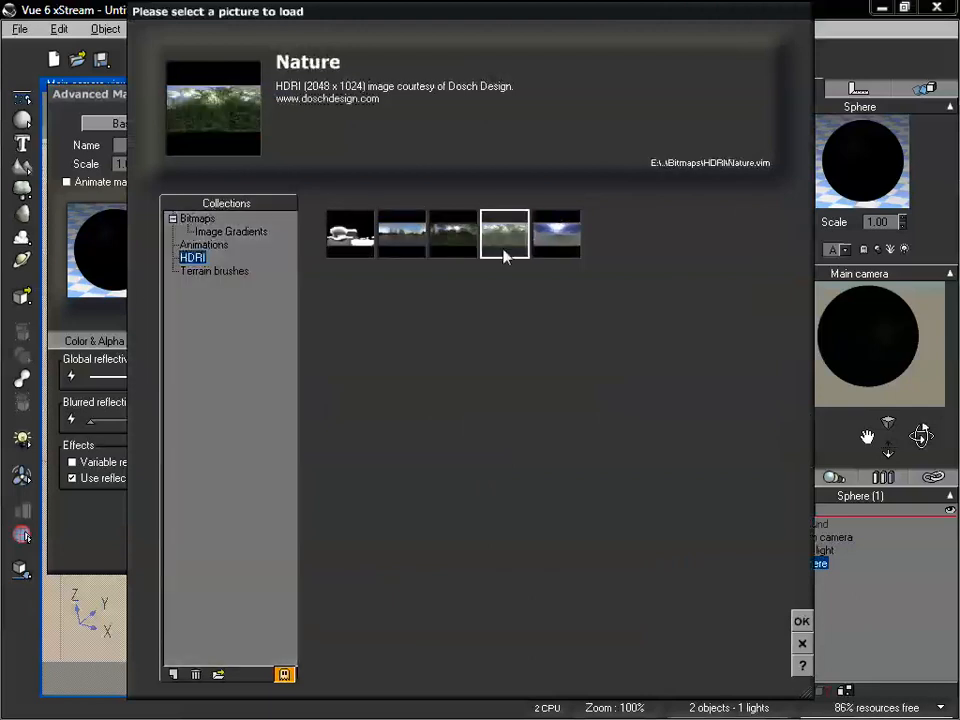
{"action": "left_click", "coordinate": [801, 621]}
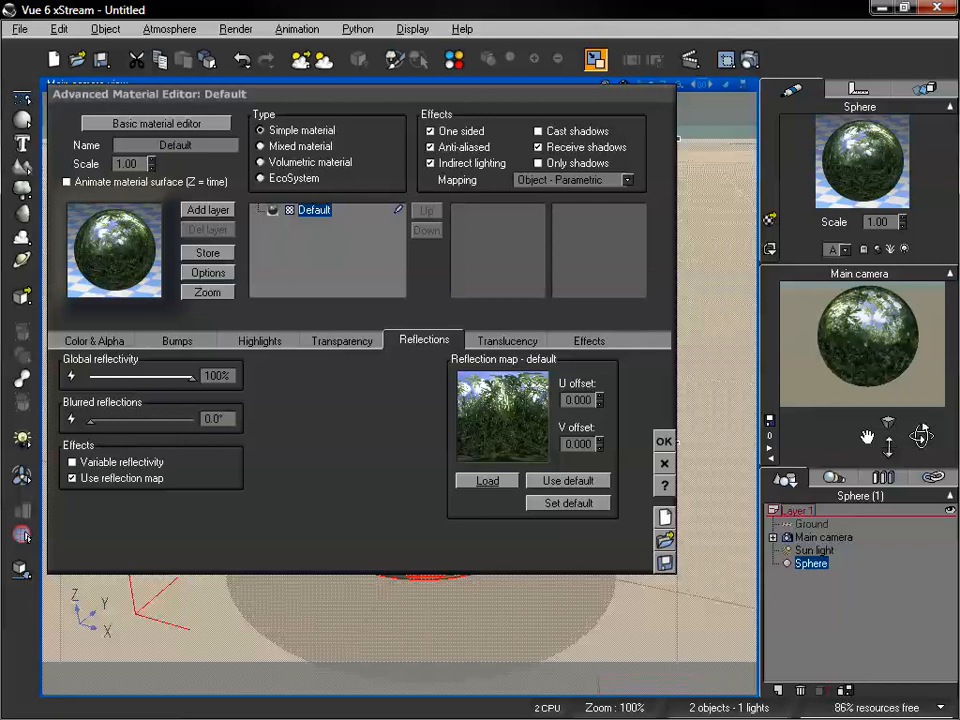
Step: Set the global reflectivity of the reflection-mapped sphere to 37% and refresh the camera preview
{"action": "left_click_drag", "start_coordinate": [890, 448], "coordinate": [891, 466]}
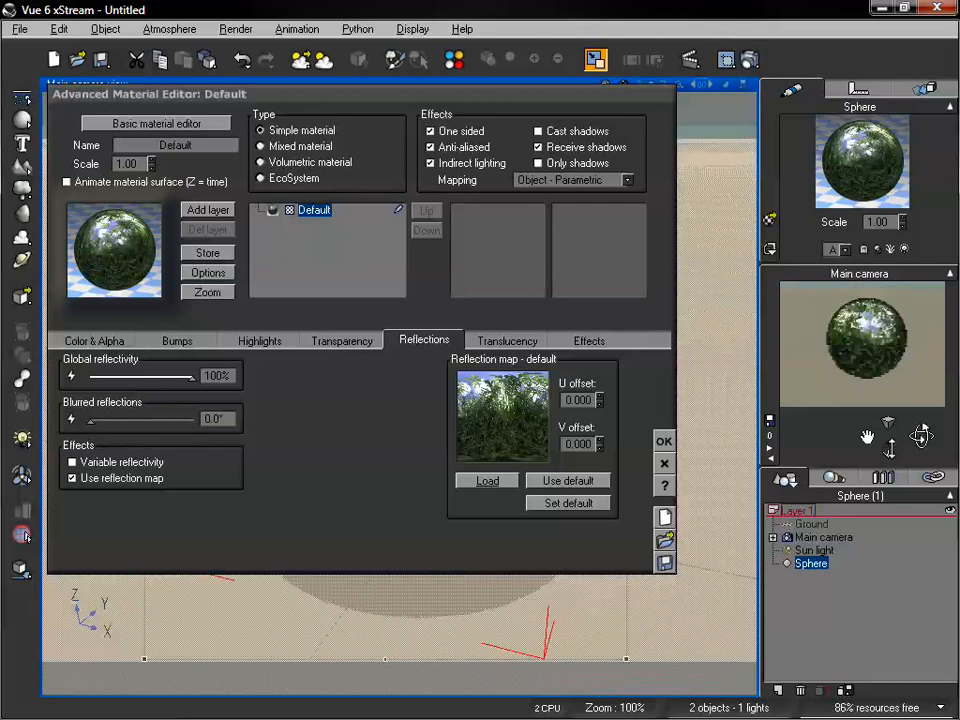
{"action": "left_click_drag", "start_coordinate": [890, 448], "coordinate": [891, 441]}
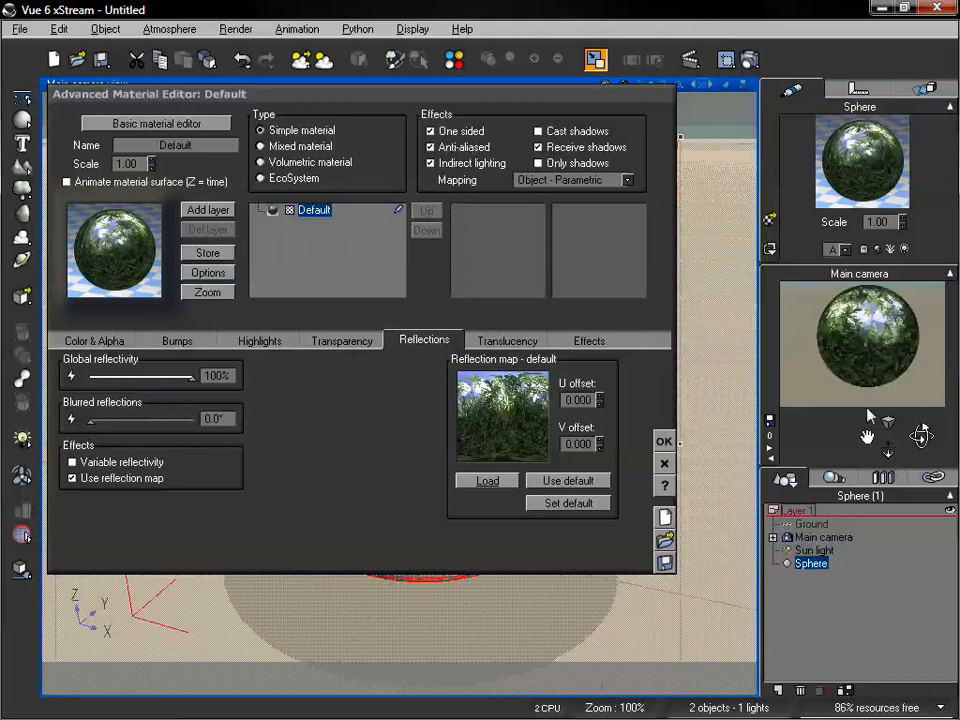
{"action": "left_click_drag", "start_coordinate": [921, 437], "coordinate": [921, 435]}
{"action": "left_click_drag", "start_coordinate": [192, 376], "coordinate": [127, 377]}
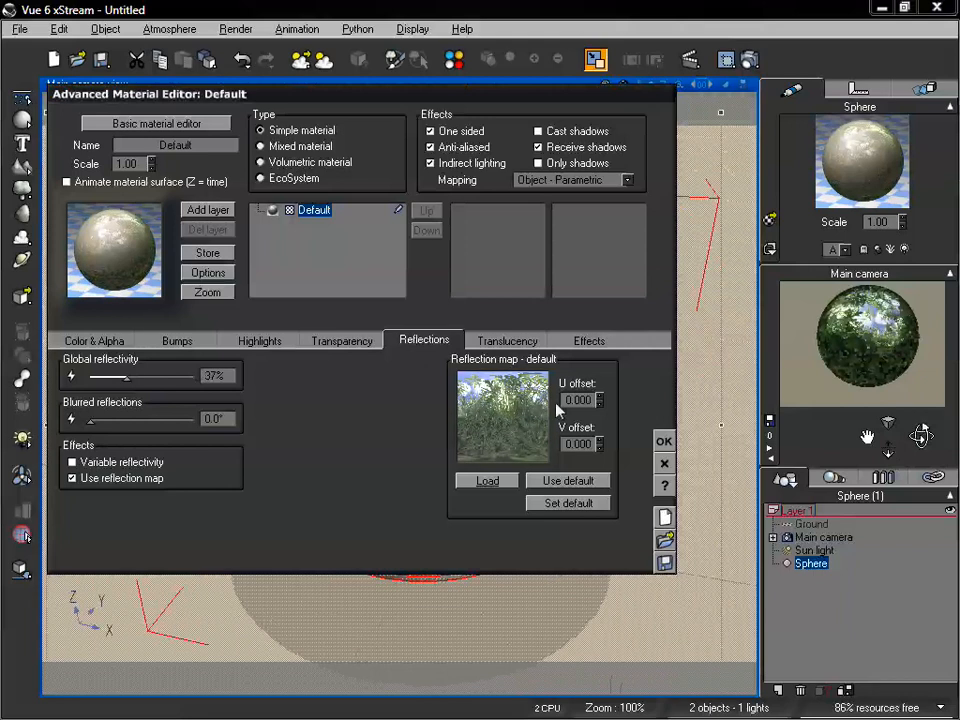
{"action": "left_click", "coordinate": [905, 352]}
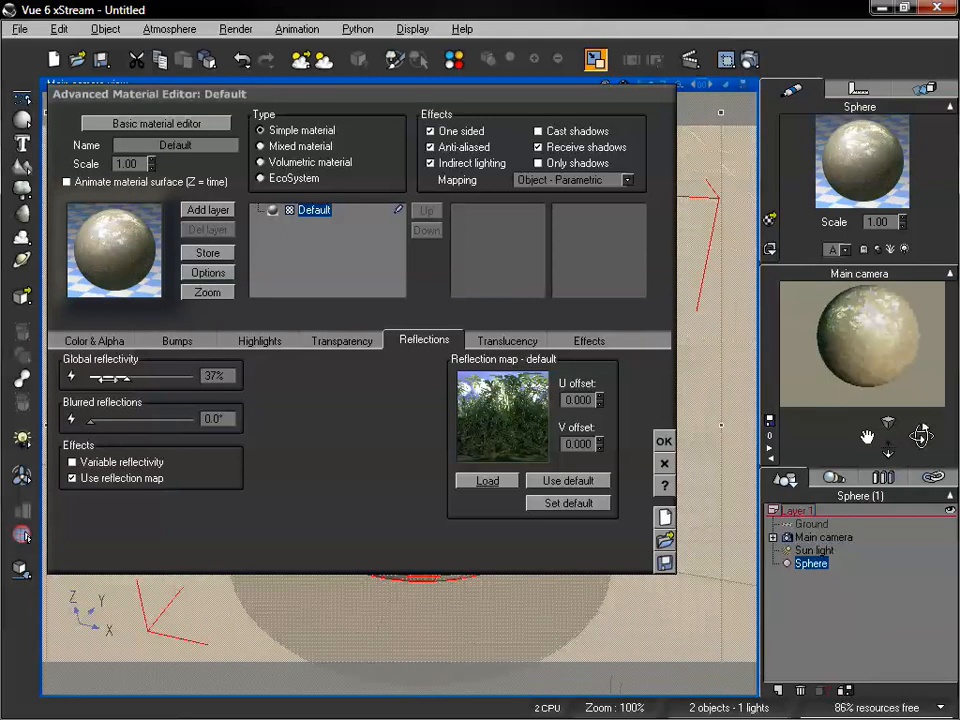
Step: Raise the global reflectivity of the sphere with the Nature reflection map to 100%
{"action": "left_click_drag", "start_coordinate": [129, 376], "coordinate": [193, 370]}
{"action": "left_click", "coordinate": [857, 370]}
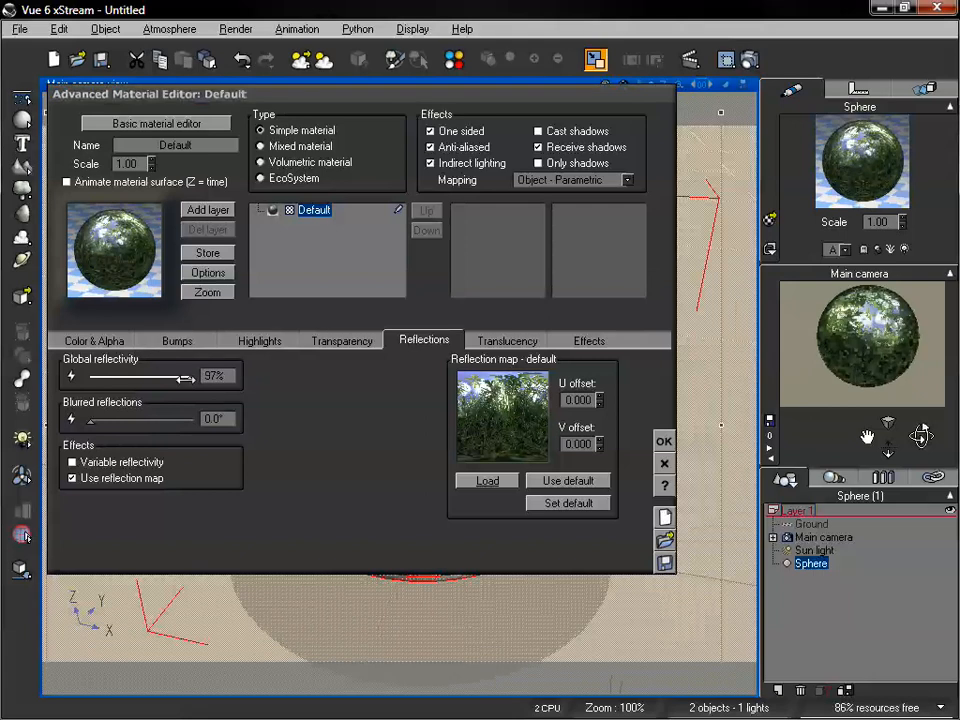
{"action": "left_click_drag", "start_coordinate": [189, 379], "coordinate": [200, 379]}
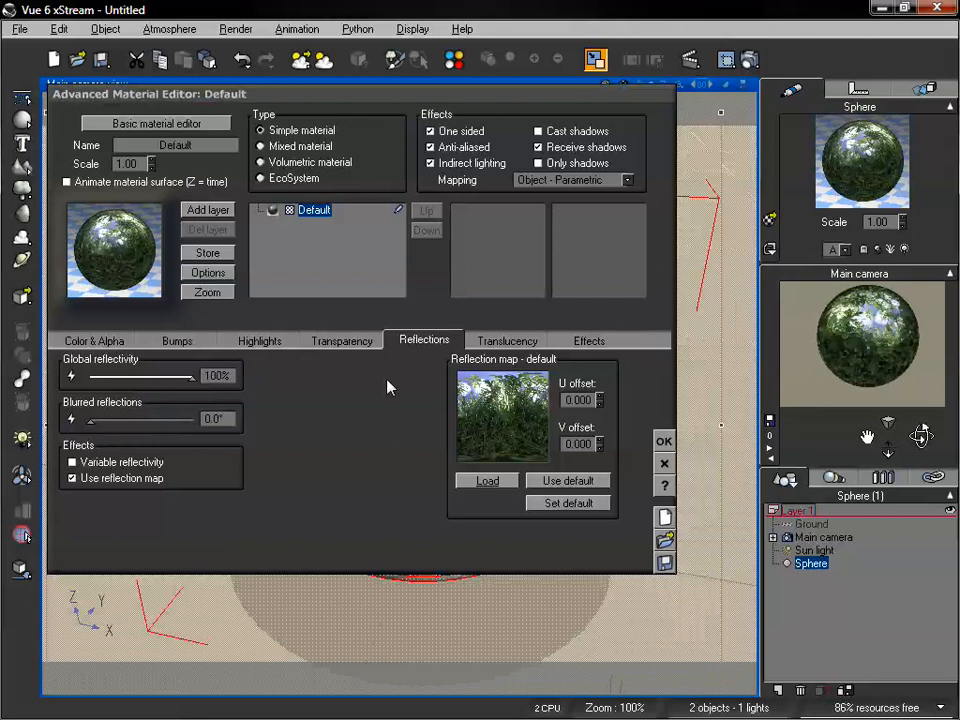
{"action": "left_click", "coordinate": [584, 400]}
{"action": "key", "text": "Tab"}
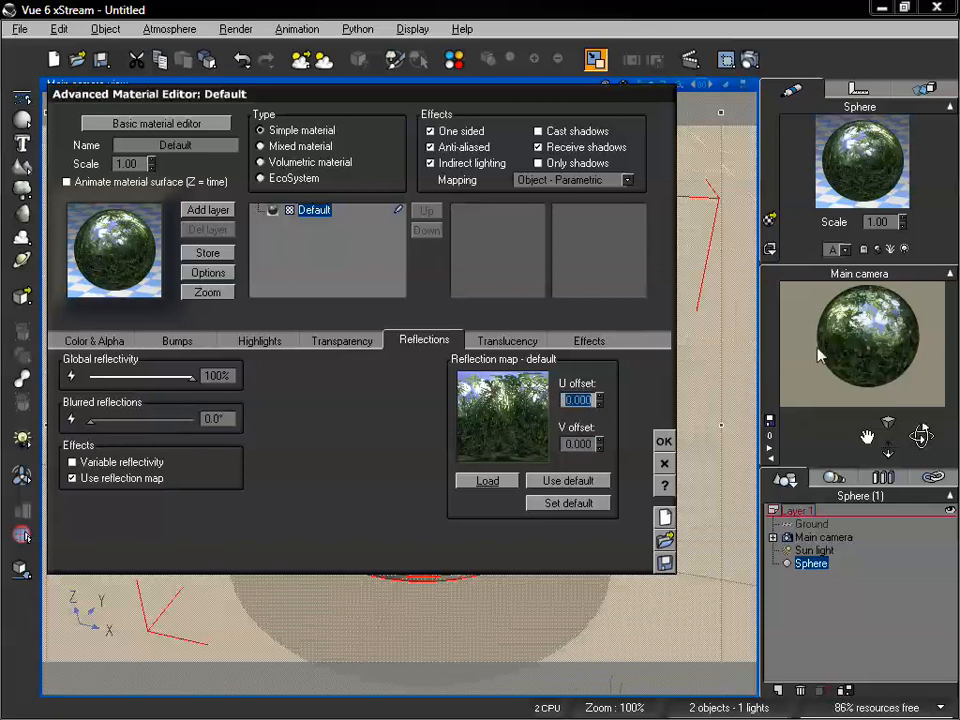
{"action": "left_click_drag", "start_coordinate": [921, 435], "coordinate": [921, 444]}
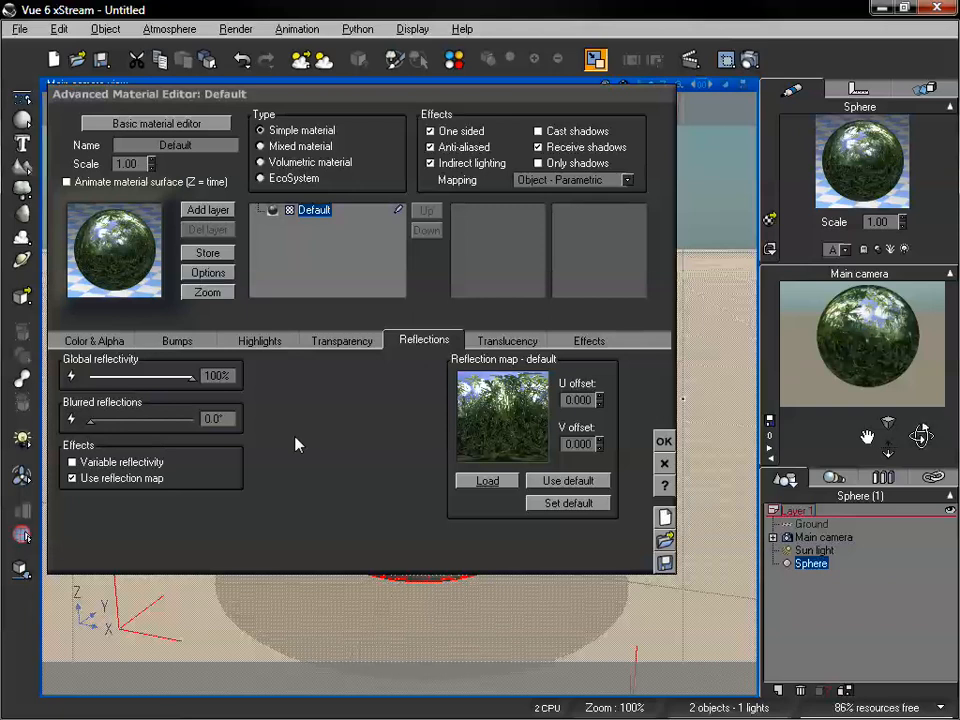
Step: Disable the sphere's reflection map, view the material's translucency settings and close the material editor
{"action": "left_click", "coordinate": [74, 479]}
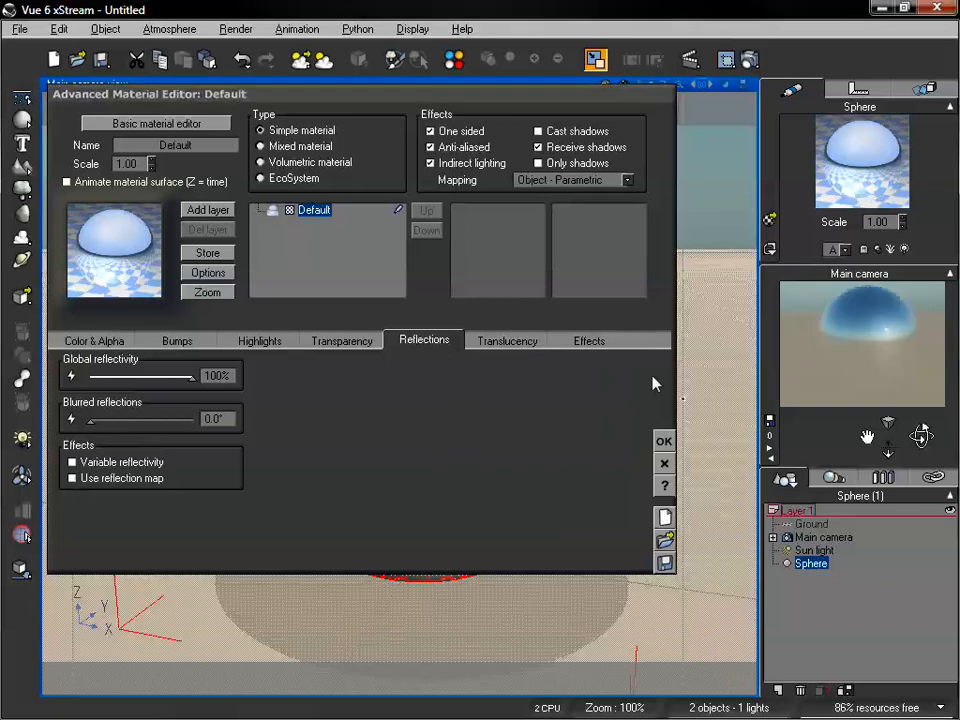
{"action": "left_click", "coordinate": [509, 342]}
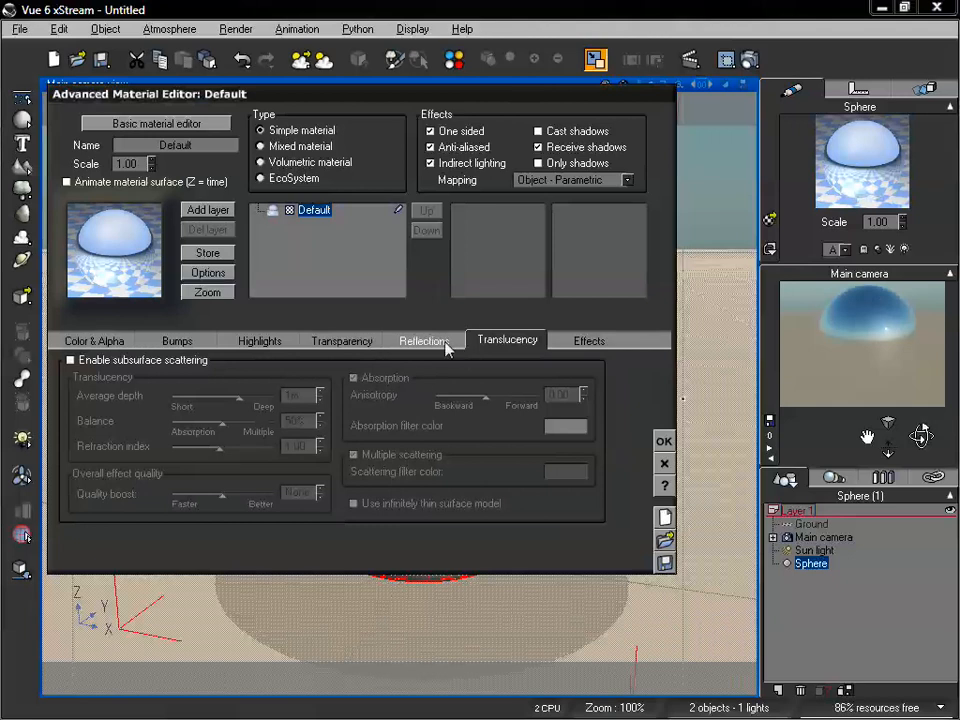
{"action": "left_click", "coordinate": [671, 468]}
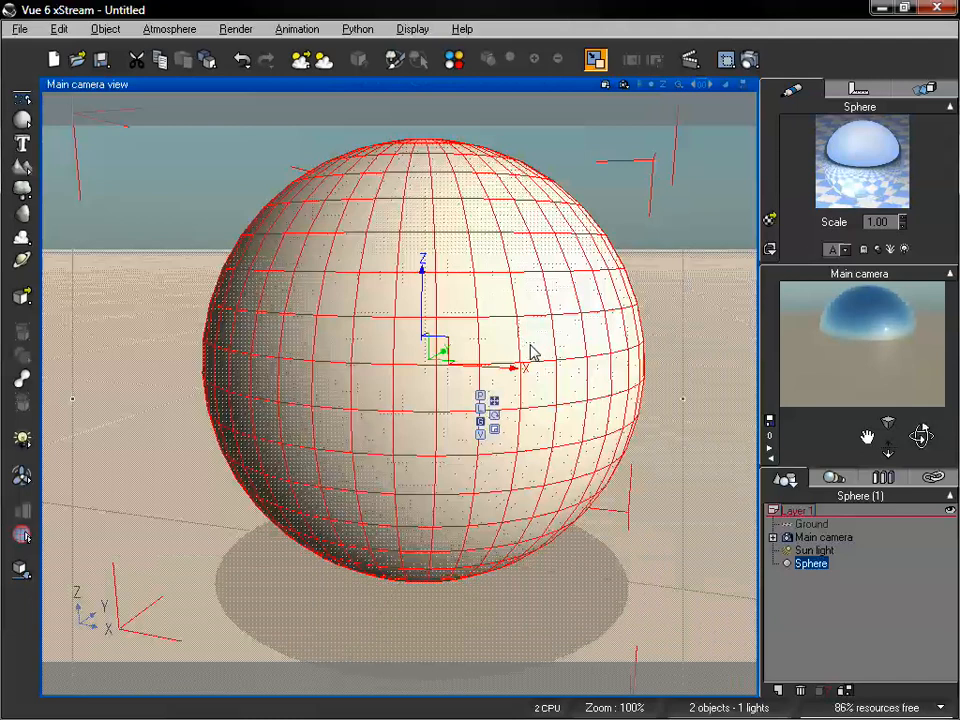
Step: Delete the sphere from the scene
{"action": "key", "text": "Delete"}
{"action": "left_click_drag", "start_coordinate": [888, 450], "coordinate": [921, 437]}
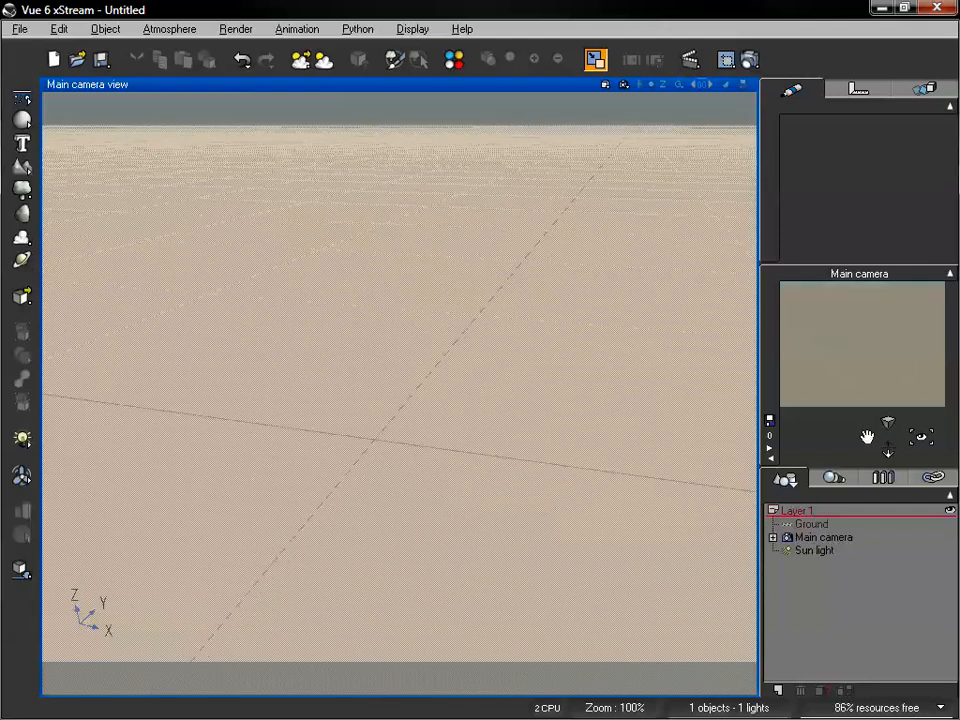